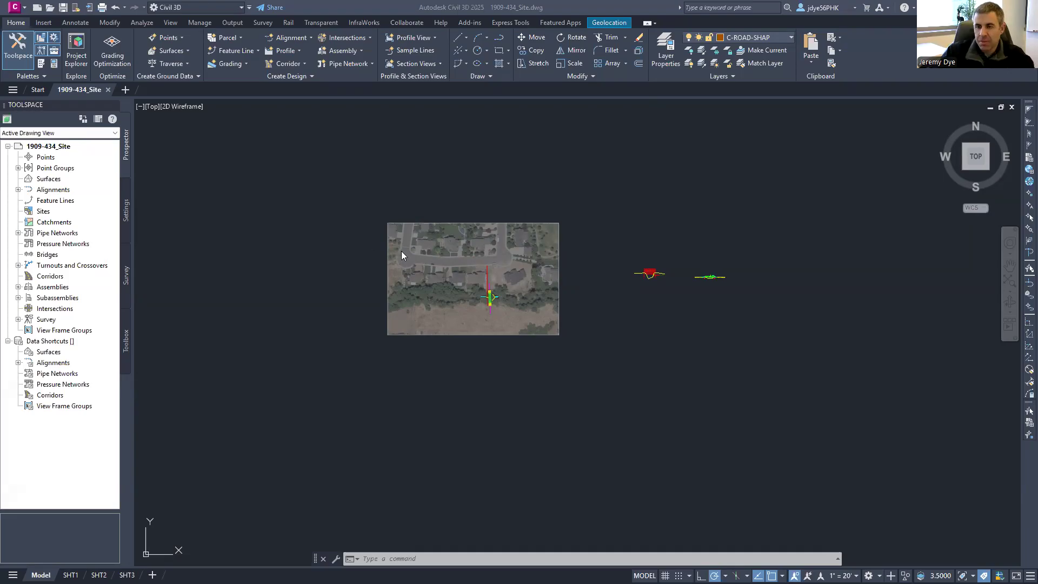
- Start creating a surface from a DEM from the Surfaces context menu in Prospector
{"action": "scroll", "coordinate": [446, 274], "scroll_direction": "up", "scroll_amount": 4}
{"action": "scroll", "coordinate": [402, 250], "scroll_direction": "down", "scroll_amount": 5}
{"action": "scroll", "coordinate": [583, 323], "scroll_direction": "up", "scroll_amount": 3}
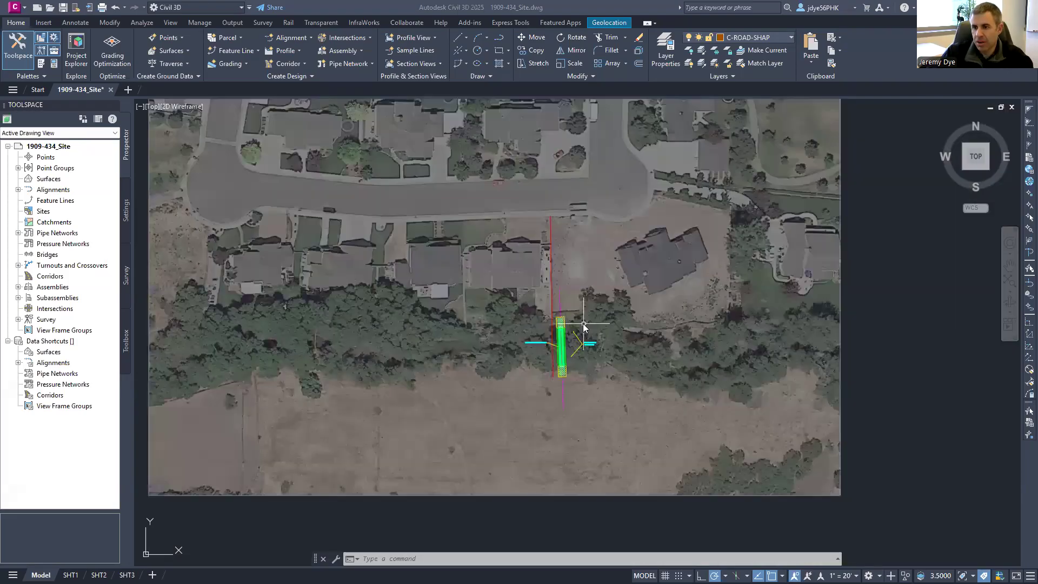
{"action": "scroll", "coordinate": [583, 323], "scroll_direction": "up", "scroll_amount": 3}
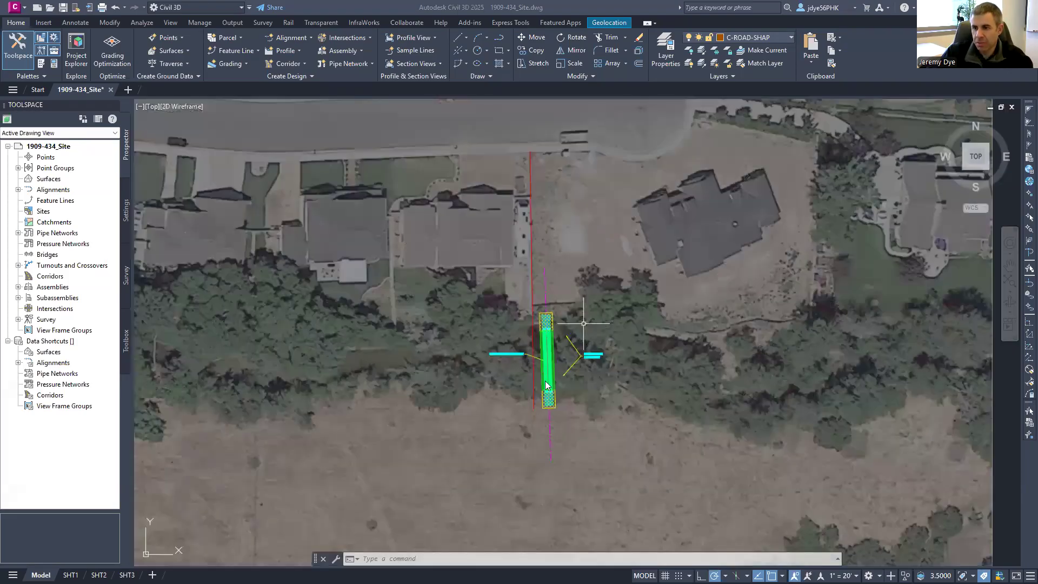
{"action": "scroll", "coordinate": [541, 323], "scroll_direction": "down", "scroll_amount": 3}
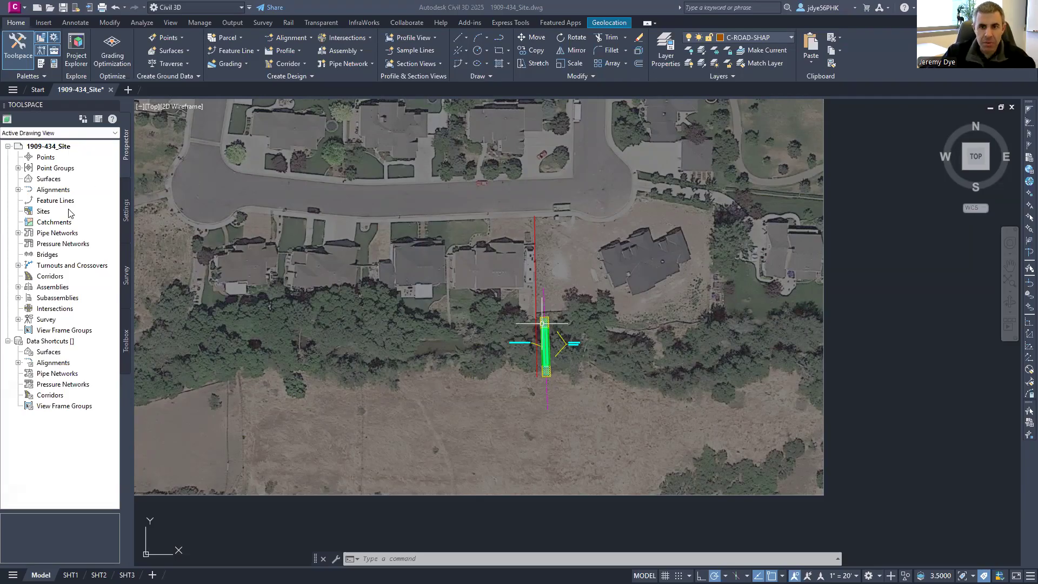
{"action": "right_click", "coordinate": [46, 180]}
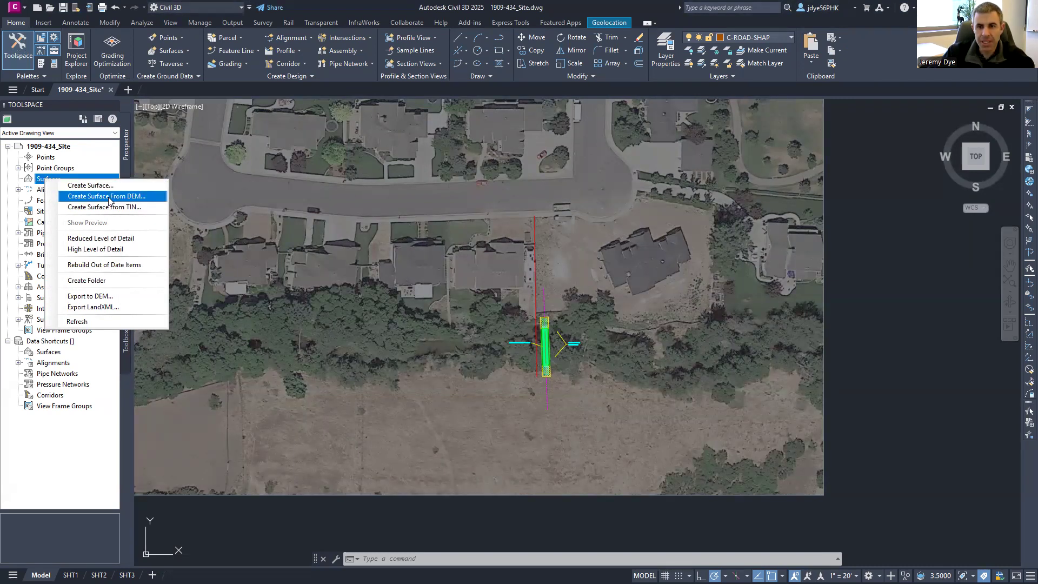
{"action": "left_click", "coordinate": [124, 200]}
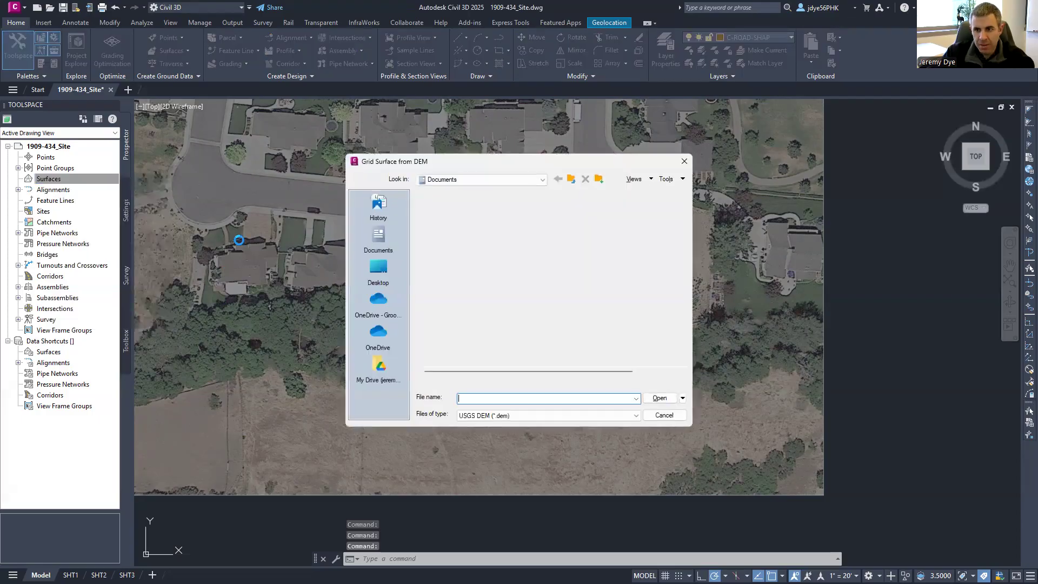
- Enlarge the file browser, paste the assignment folder path, and open the Elevation folder
{"action": "left_click_drag", "start_coordinate": [516, 161], "coordinate": [450, 141]}
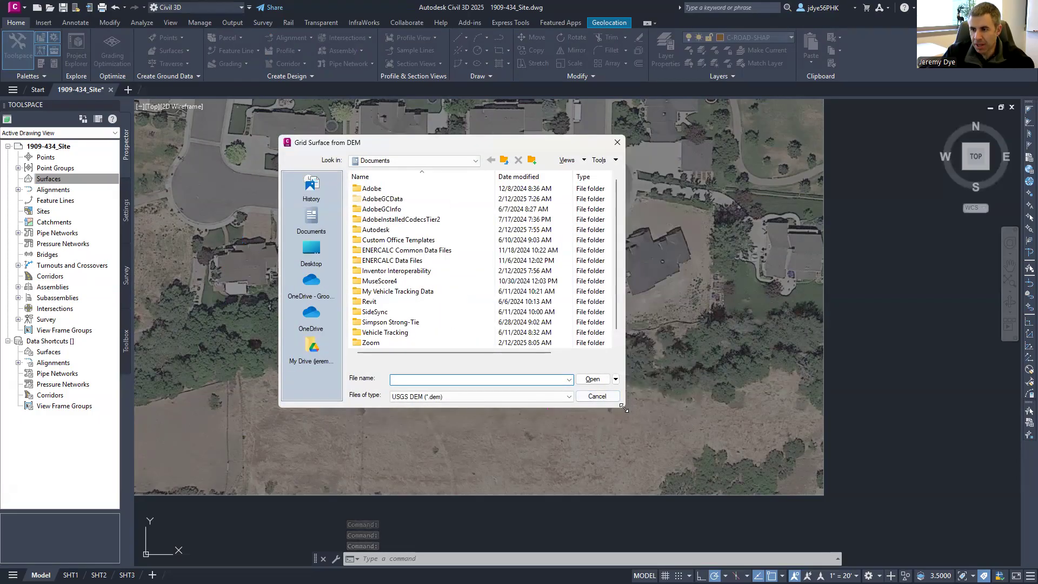
{"action": "left_click_drag", "start_coordinate": [623, 408], "coordinate": [705, 466]}
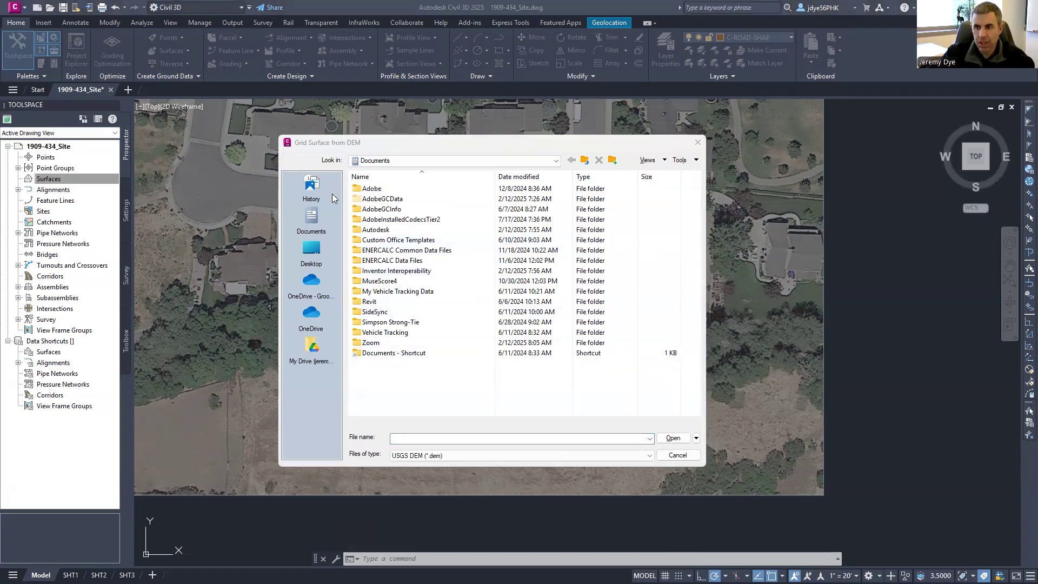
{"action": "left_click", "coordinate": [422, 437]}
{"action": "key", "text": "ctrl+v"}
{"action": "key", "text": "Return"}
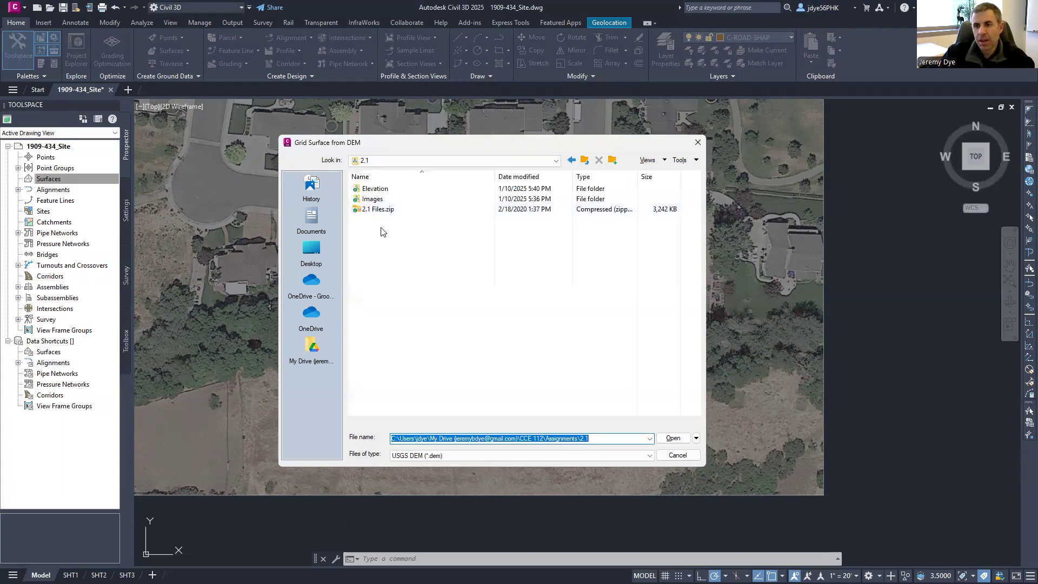
{"action": "double_click", "coordinate": [375, 190]}
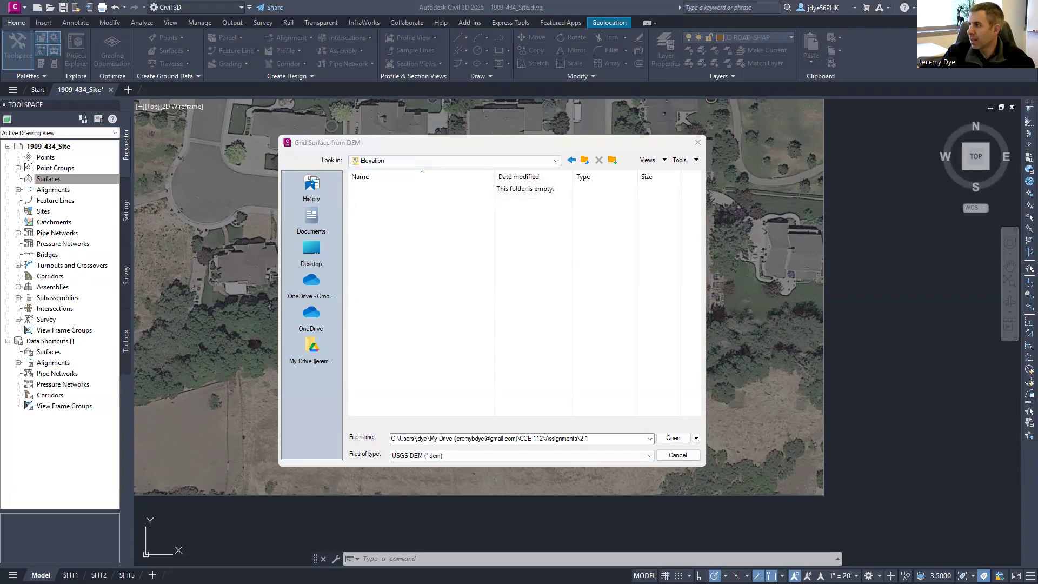
- Check the Elevation folder's files for AGRC_LiDAR_2014.tif, then move that window aside
{"action": "left_click_drag", "start_coordinate": [810, 56], "coordinate": [805, 57]}
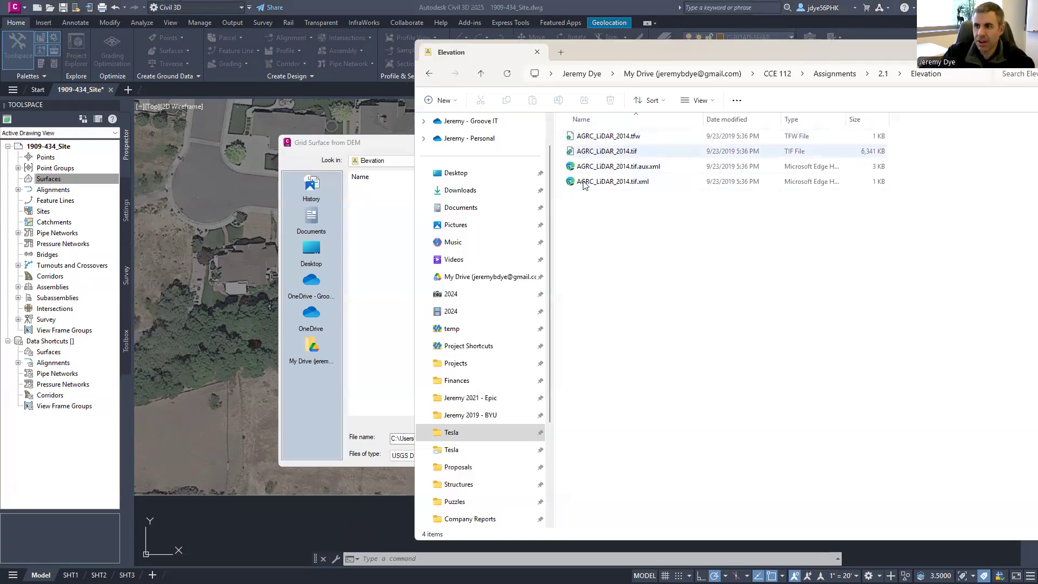
{"action": "left_click", "coordinate": [614, 155]}
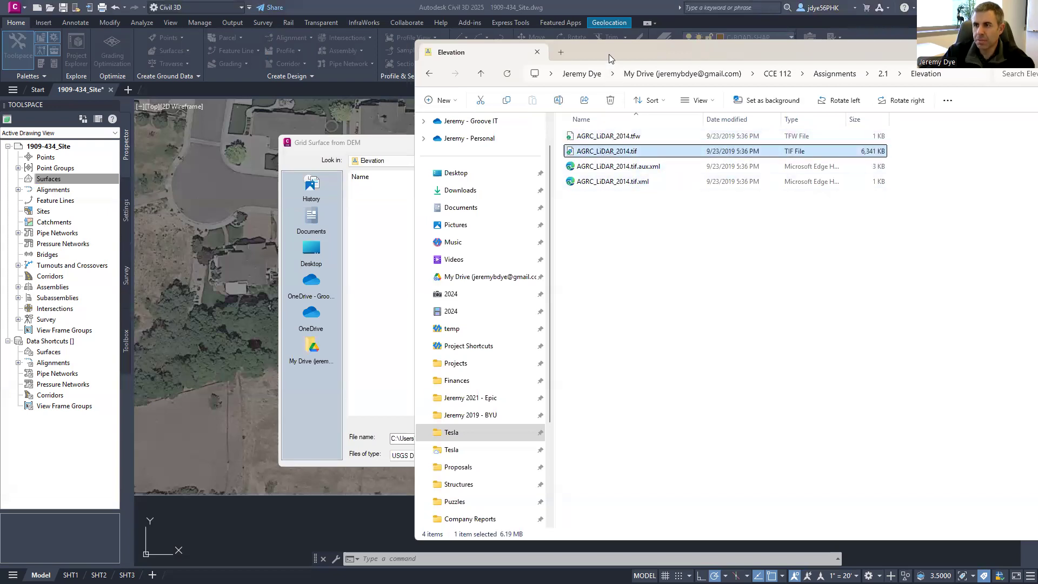
{"action": "left_click_drag", "start_coordinate": [609, 54], "coordinate": [1037, 57]}
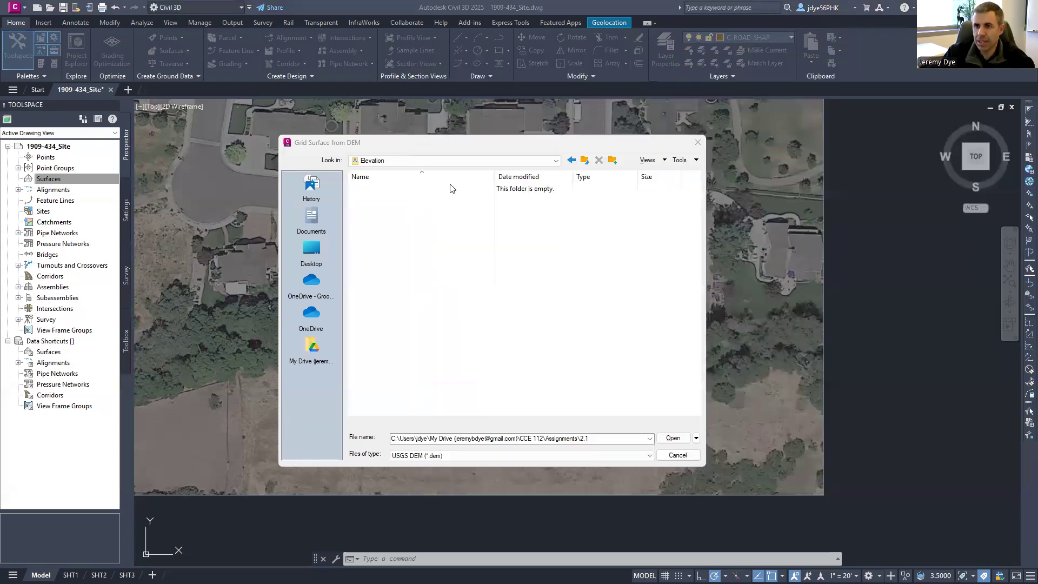
- Switch the file type to GEOTIFF (*.tif) and build the surface from AGRC_LiDAR_2014.tif
{"action": "left_click", "coordinate": [411, 455]}
{"action": "left_click", "coordinate": [411, 455]}
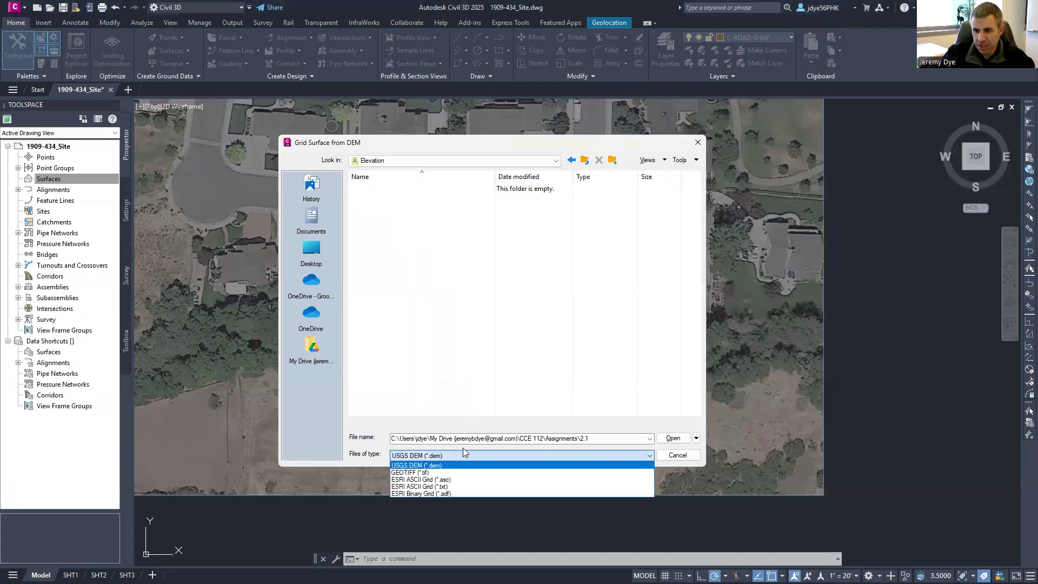
{"action": "left_click", "coordinate": [411, 473]}
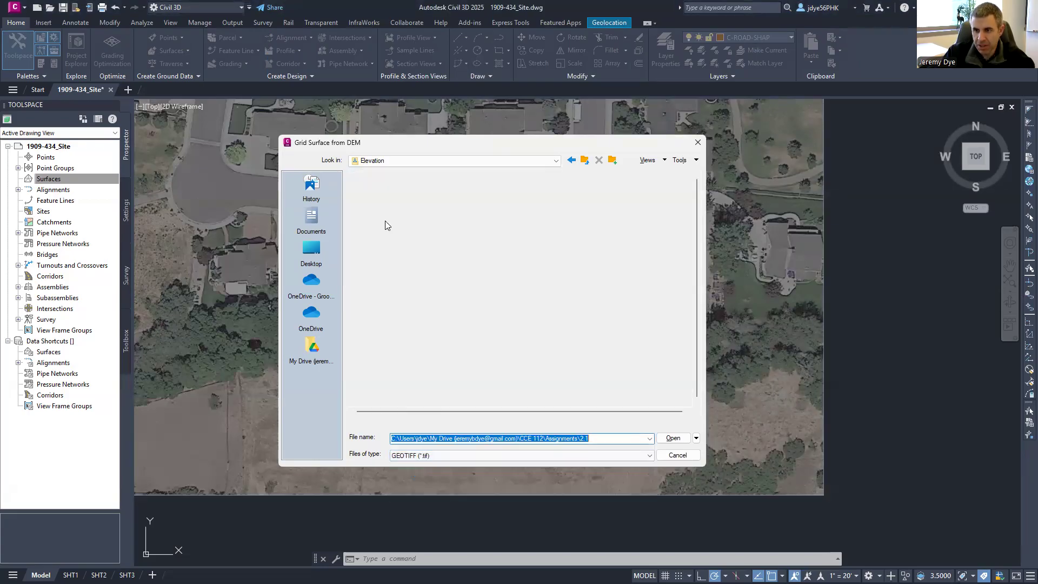
{"action": "left_click", "coordinate": [381, 190]}
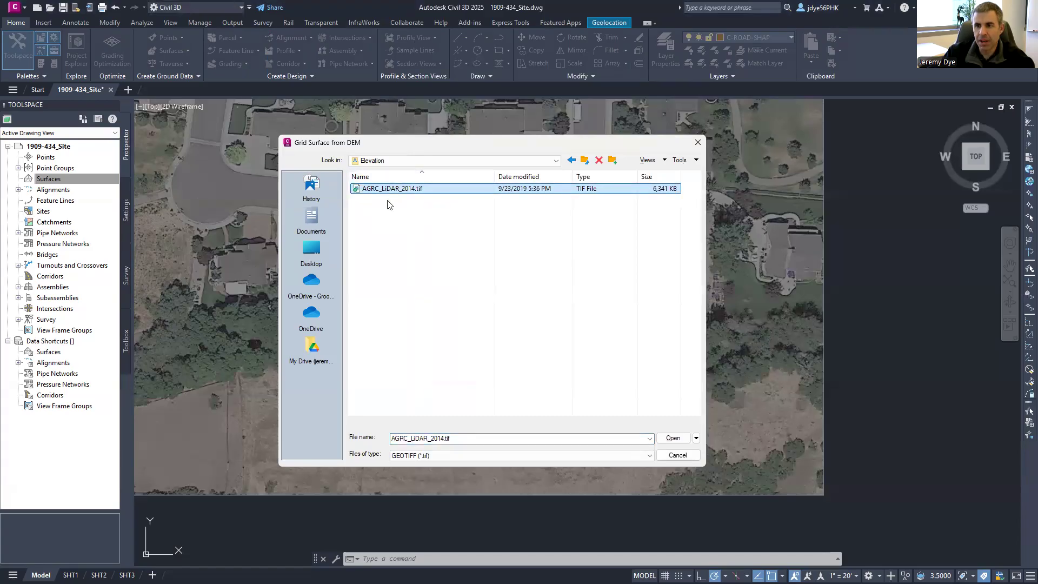
{"action": "left_click", "coordinate": [671, 438]}
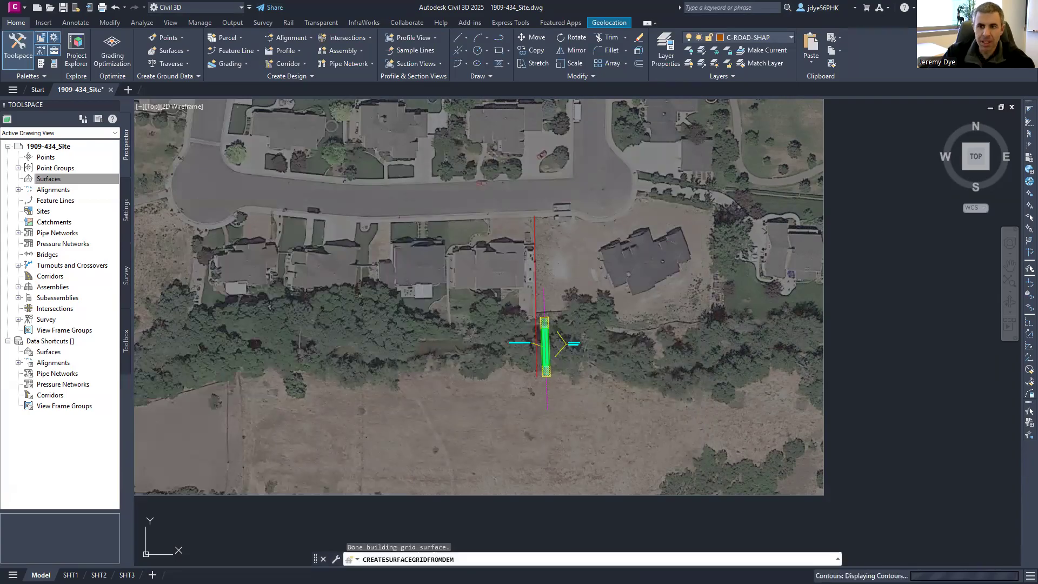
{"action": "scroll", "coordinate": [588, 263], "scroll_direction": "down", "scroll_amount": 2}
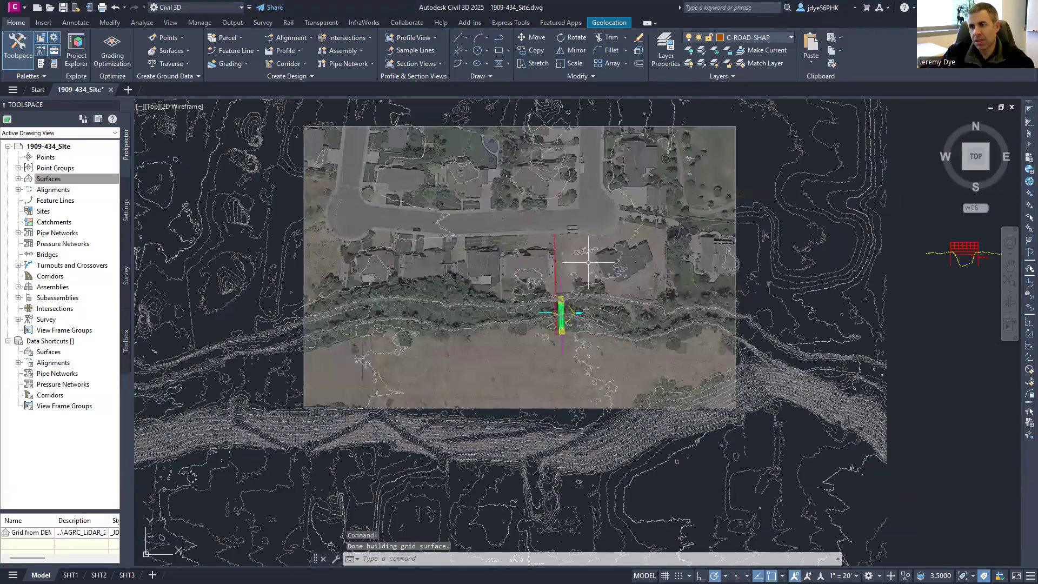
{"action": "middle_click", "coordinate": [588, 263]}
{"action": "middle_click", "coordinate": [588, 263]}
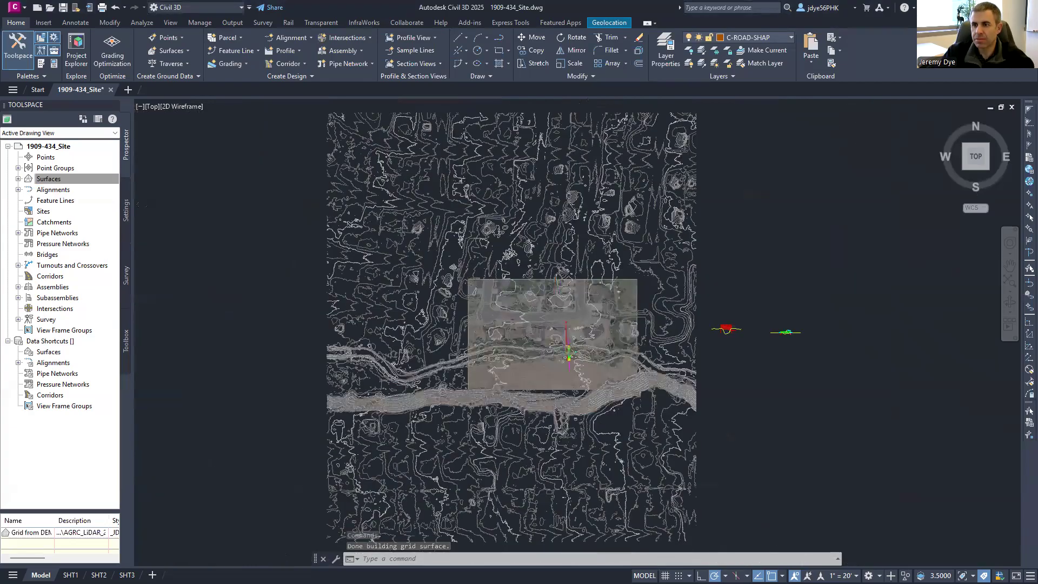
{"action": "middle_click_drag", "start_coordinate": [537, 280], "coordinate": [536, 234]}
{"action": "scroll", "coordinate": [468, 307], "scroll_direction": "up", "scroll_amount": 6}
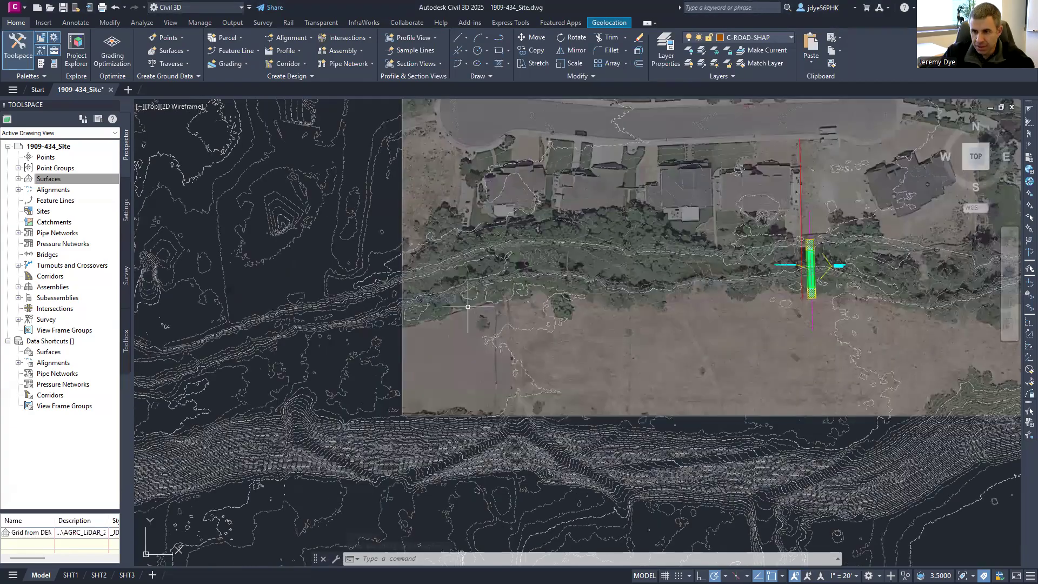
{"action": "scroll", "coordinate": [355, 300], "scroll_direction": "up", "scroll_amount": 4}
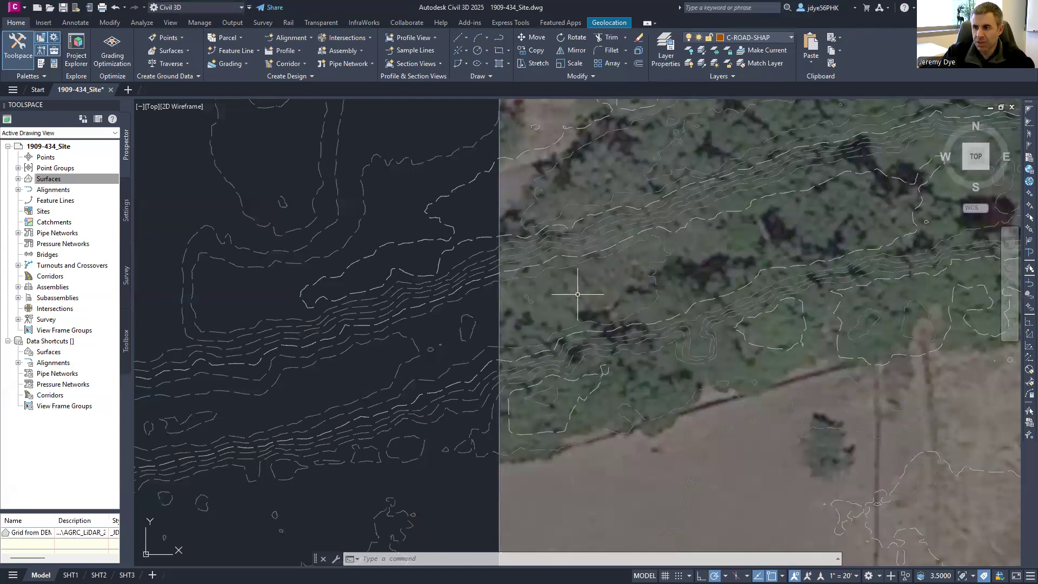
{"action": "scroll", "coordinate": [783, 222], "scroll_direction": "up", "scroll_amount": 2}
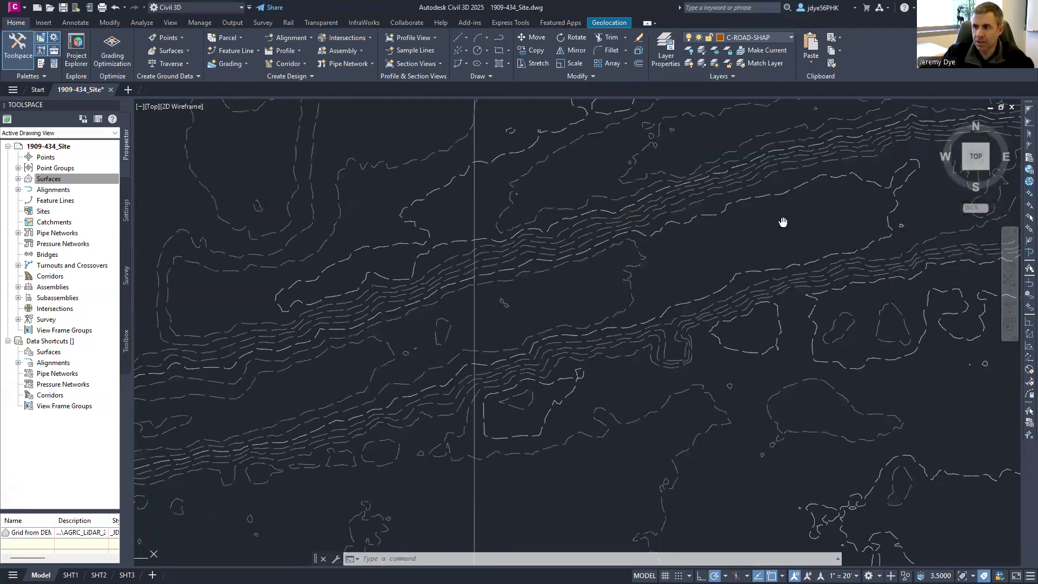
{"action": "scroll", "coordinate": [856, 330], "scroll_direction": "down", "scroll_amount": 2}
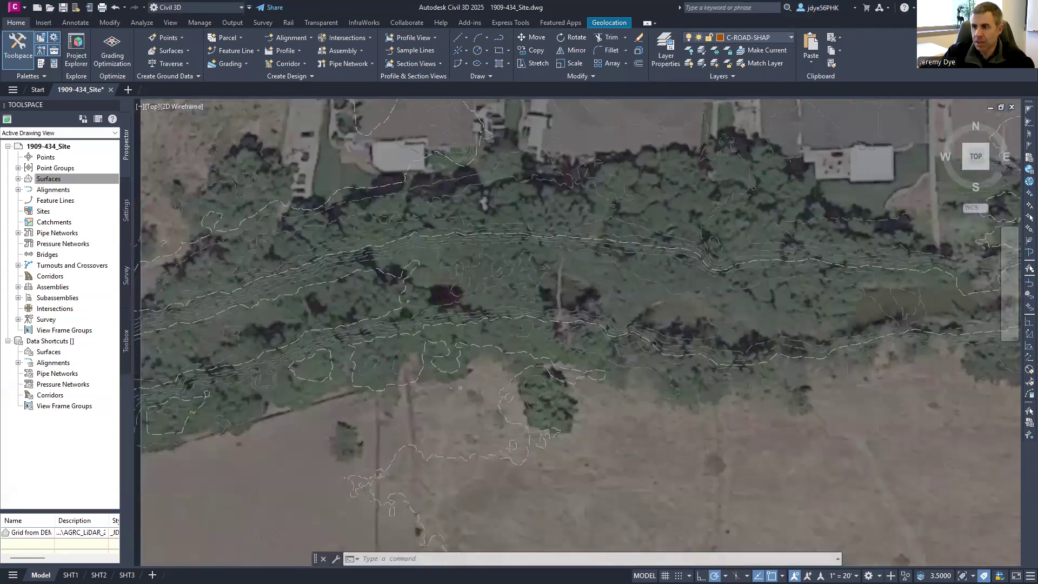
{"action": "scroll", "coordinate": [773, 286], "scroll_direction": "down", "scroll_amount": 2}
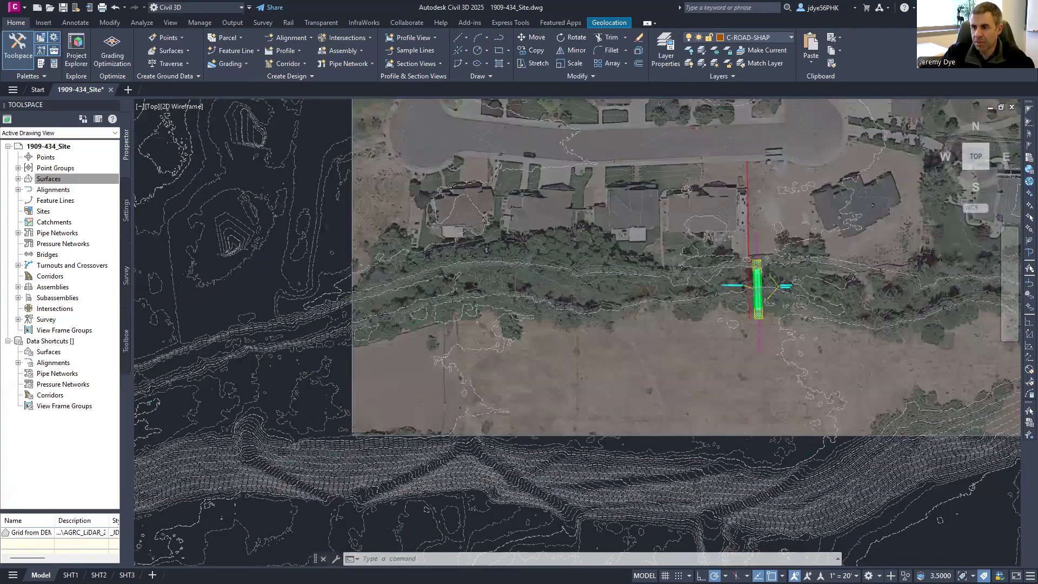
{"action": "scroll", "coordinate": [621, 303], "scroll_direction": "up", "scroll_amount": 5}
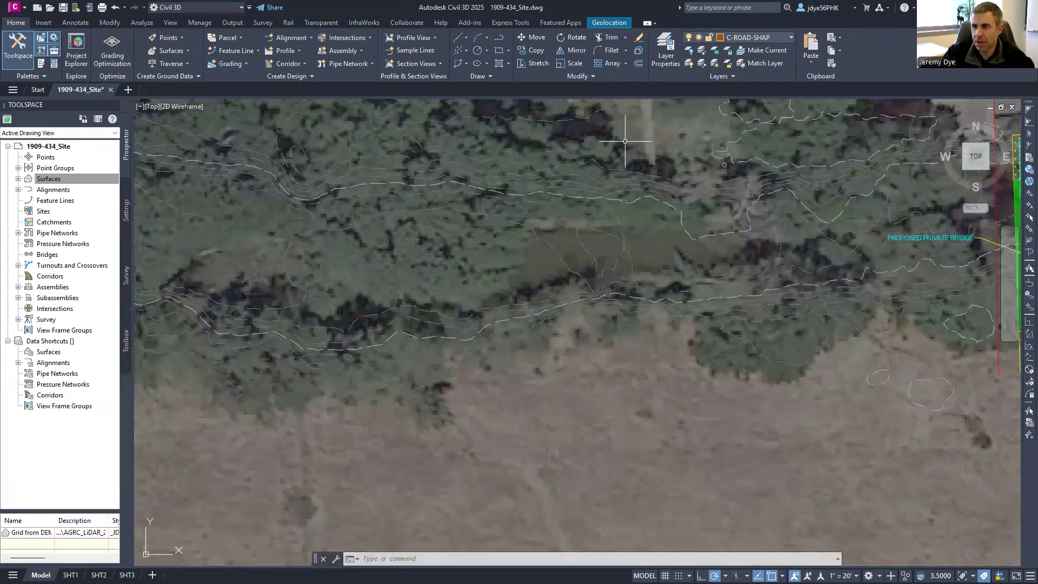
{"action": "scroll", "coordinate": [537, 137], "scroll_direction": "down", "scroll_amount": 2}
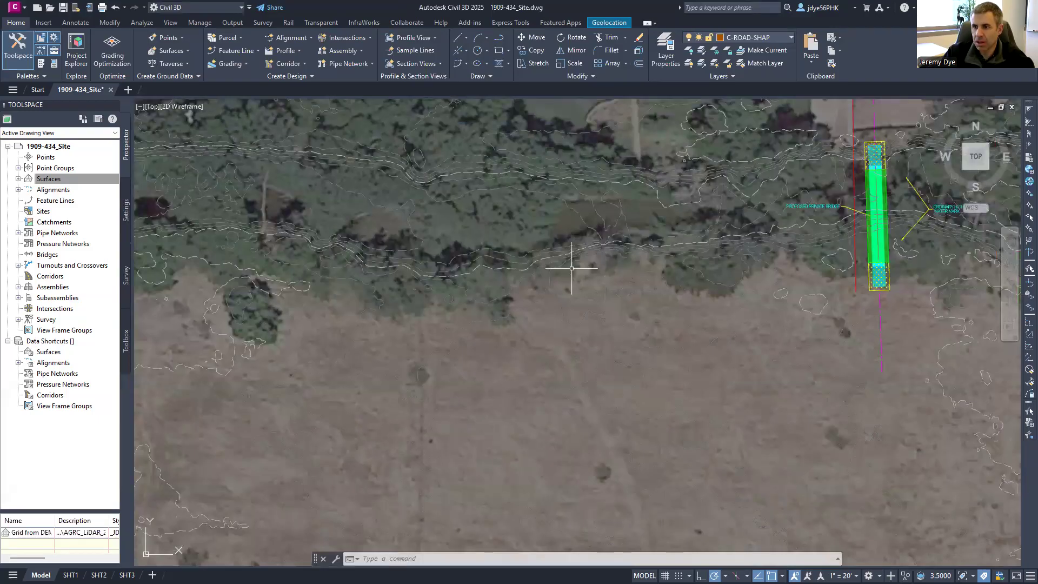
{"action": "scroll", "coordinate": [572, 373], "scroll_direction": "down", "scroll_amount": 2}
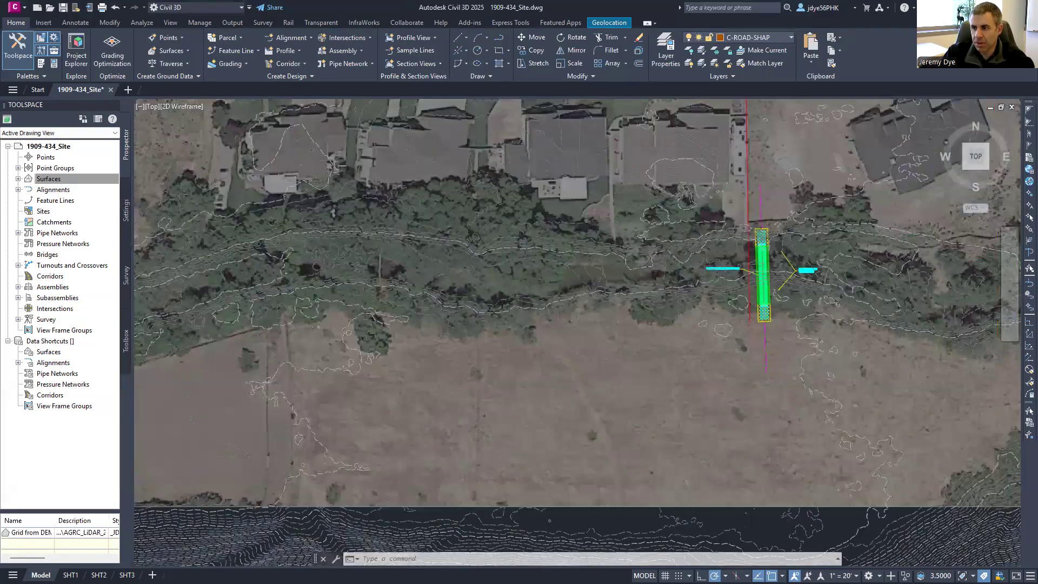
{"action": "scroll", "coordinate": [567, 319], "scroll_direction": "down", "scroll_amount": 2}
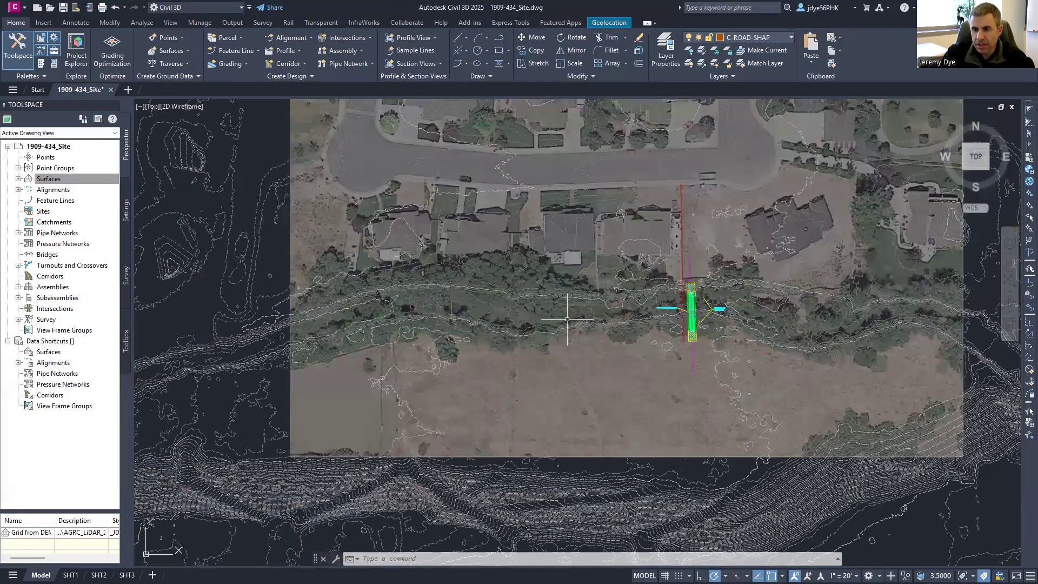
{"action": "scroll", "coordinate": [567, 320], "scroll_direction": "down", "scroll_amount": 2}
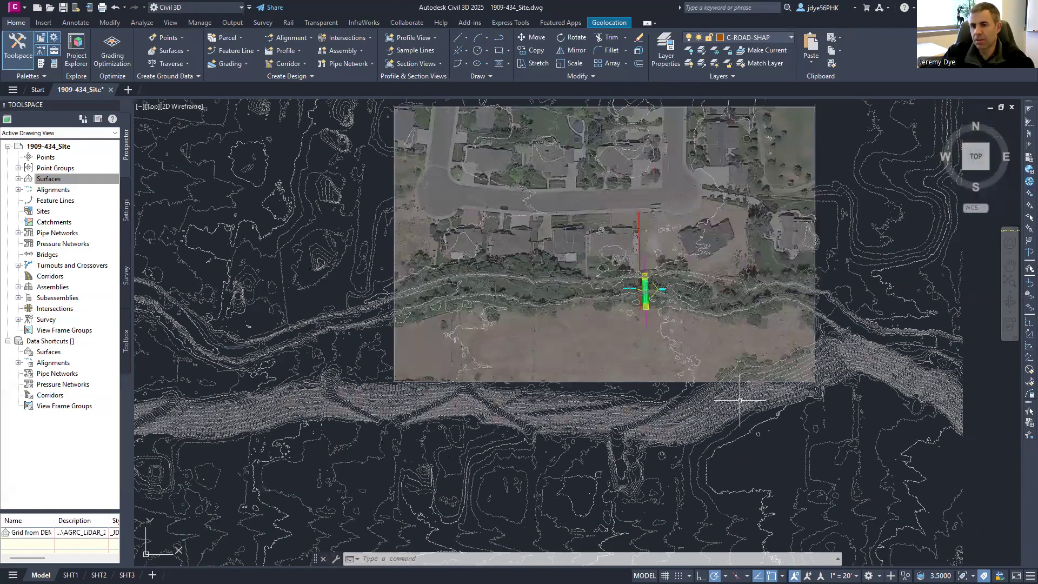
{"action": "scroll", "coordinate": [666, 377], "scroll_direction": "down", "scroll_amount": 2}
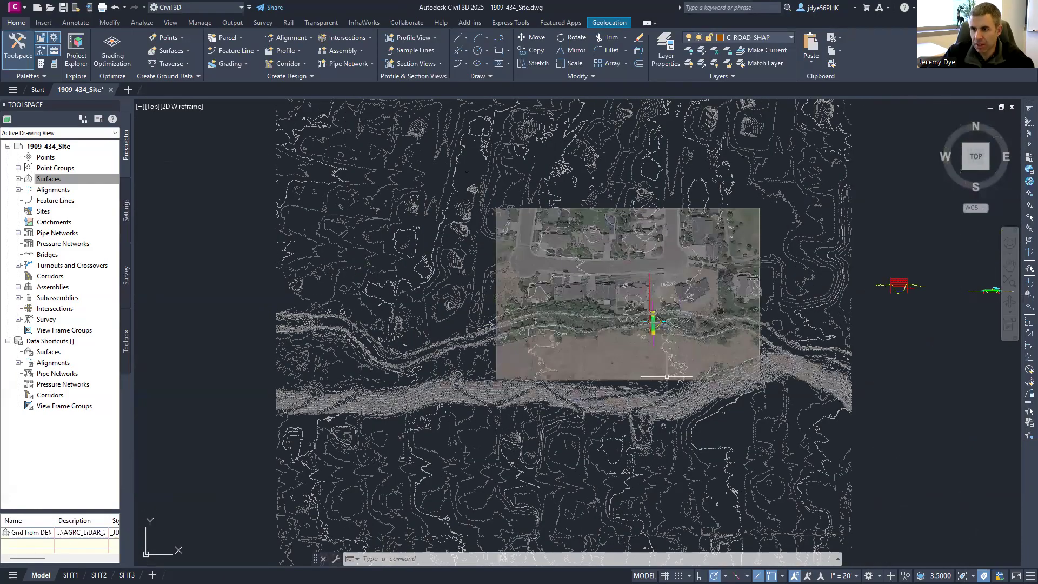
{"action": "scroll", "coordinate": [362, 336], "scroll_direction": "up", "scroll_amount": 2}
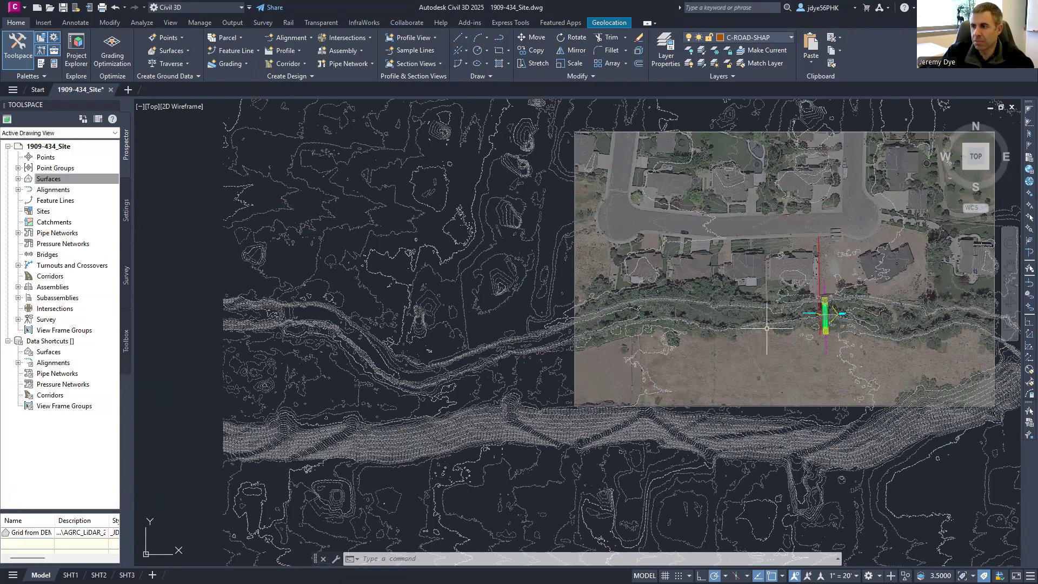
{"action": "middle_click_drag", "start_coordinate": [709, 318], "coordinate": [567, 313]}
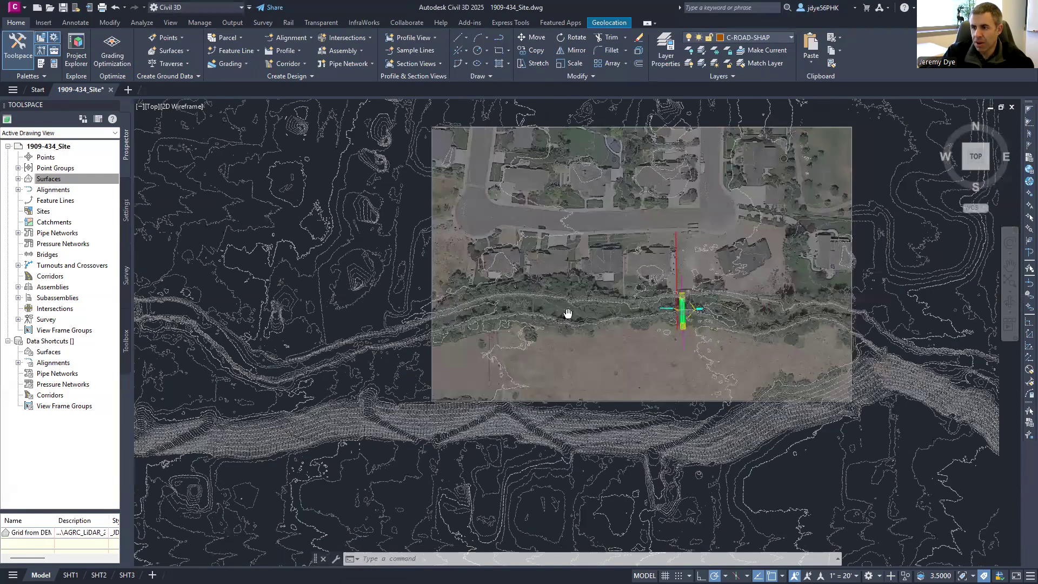
{"action": "scroll", "coordinate": [567, 314], "scroll_direction": "down", "scroll_amount": 2}
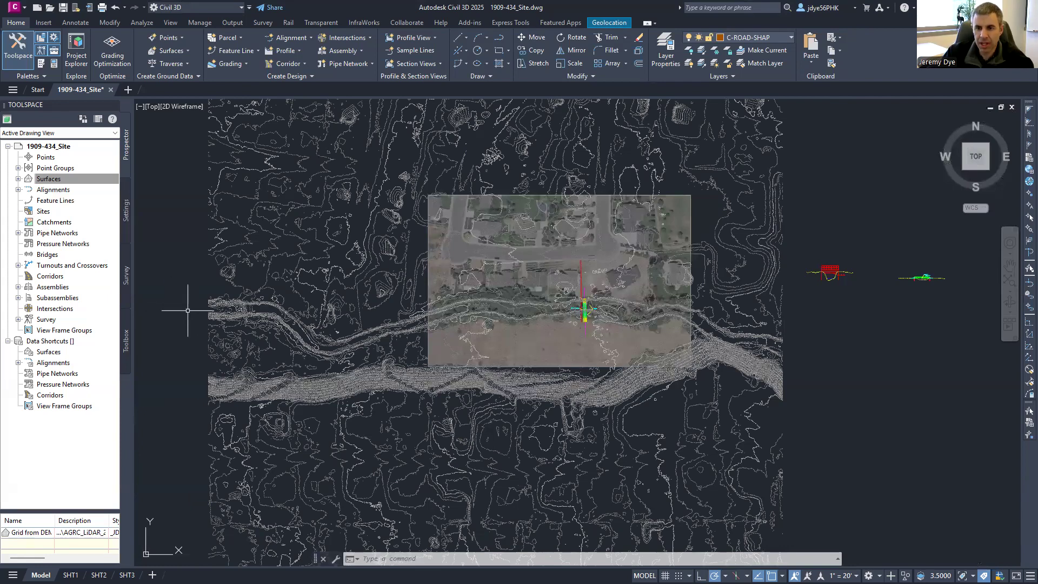
{"action": "scroll", "coordinate": [214, 309], "scroll_direction": "up", "scroll_amount": 2}
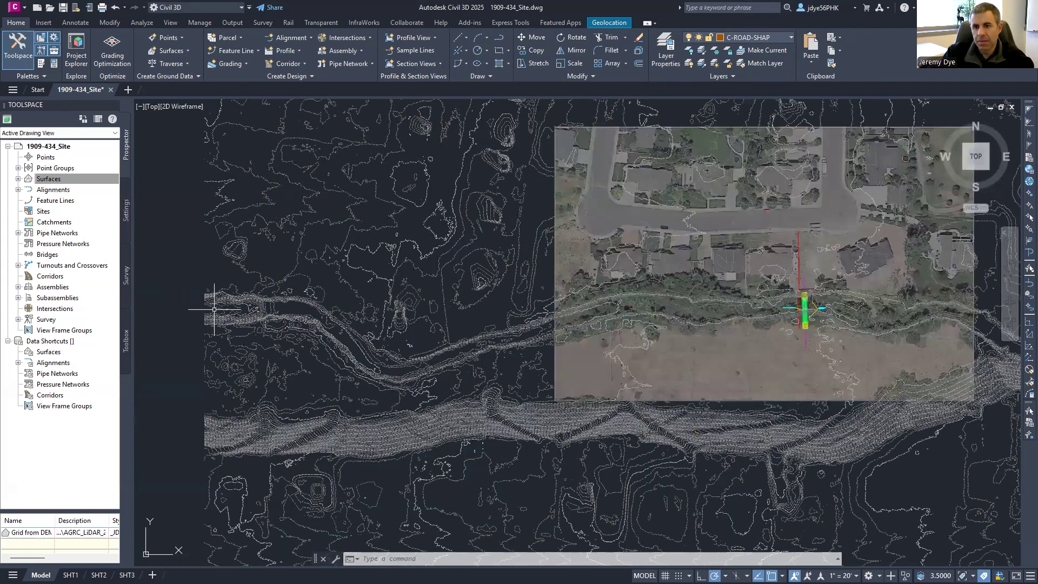
{"action": "scroll", "coordinate": [208, 310], "scroll_direction": "up", "scroll_amount": 2}
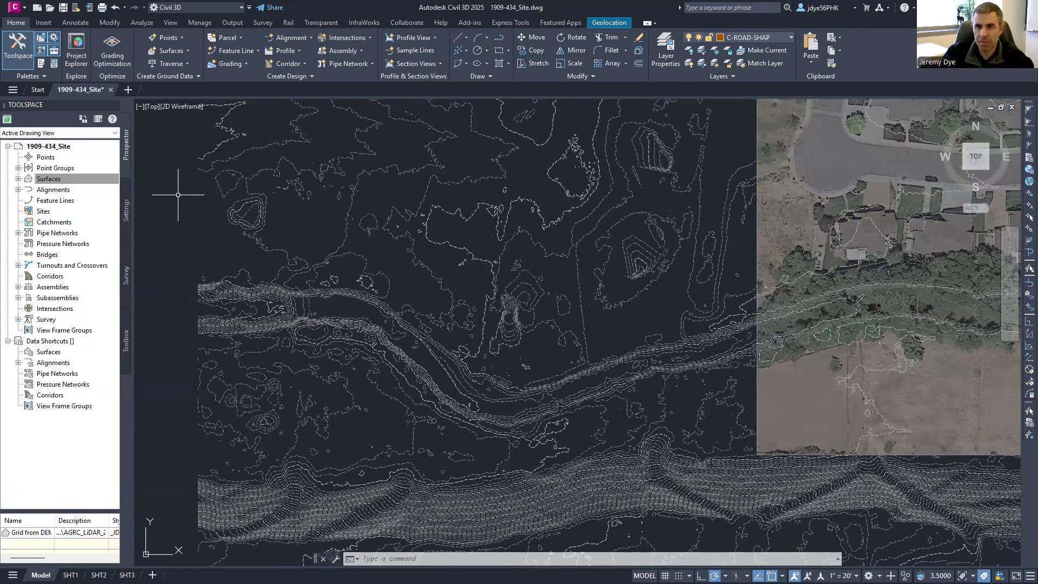
- Create a new alignment named 'Hobble Creek Centerline' with the Alignment Creation Tools
{"action": "left_click", "coordinate": [303, 39]}
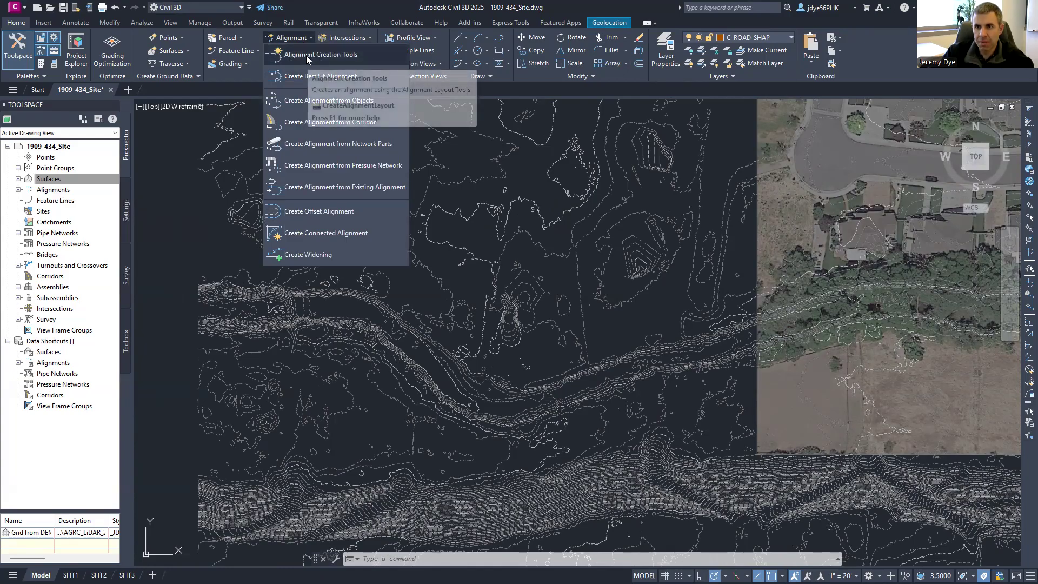
{"action": "left_click", "coordinate": [311, 54]}
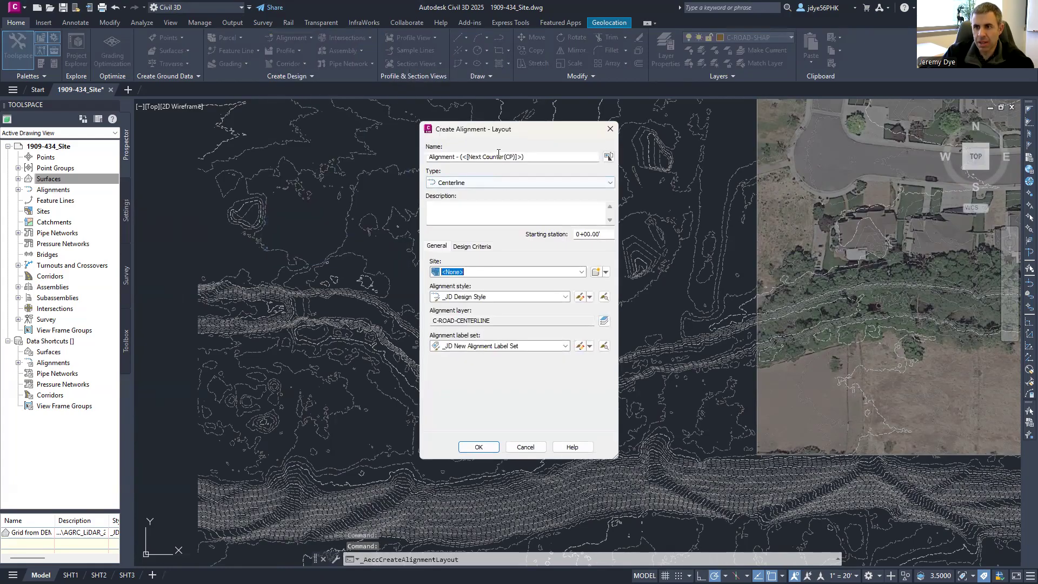
{"action": "left_click", "coordinate": [543, 156]}
{"action": "type", "text": "H"}
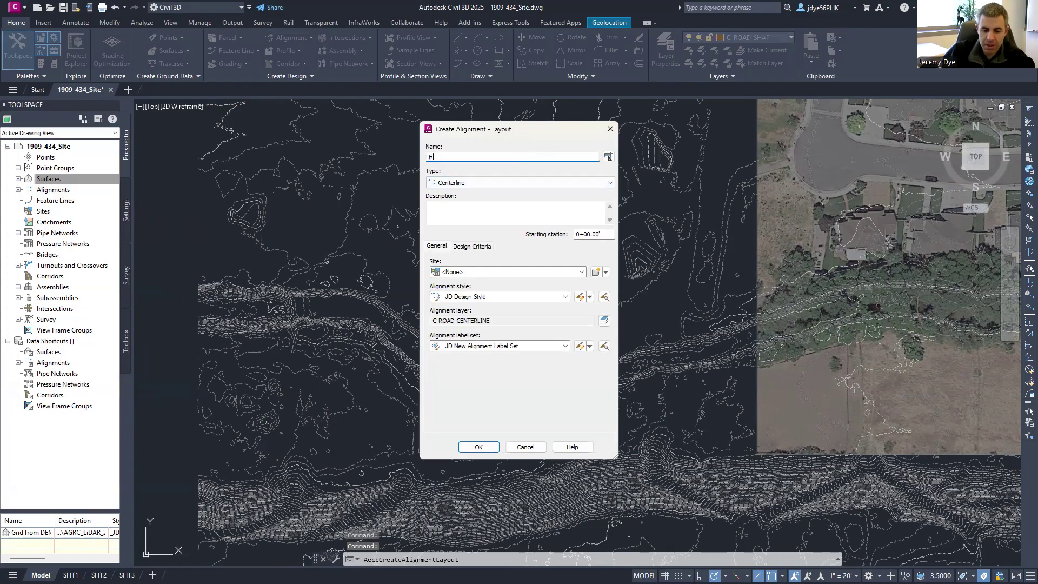
{"action": "type", "text": "obble Creek Centerline"}
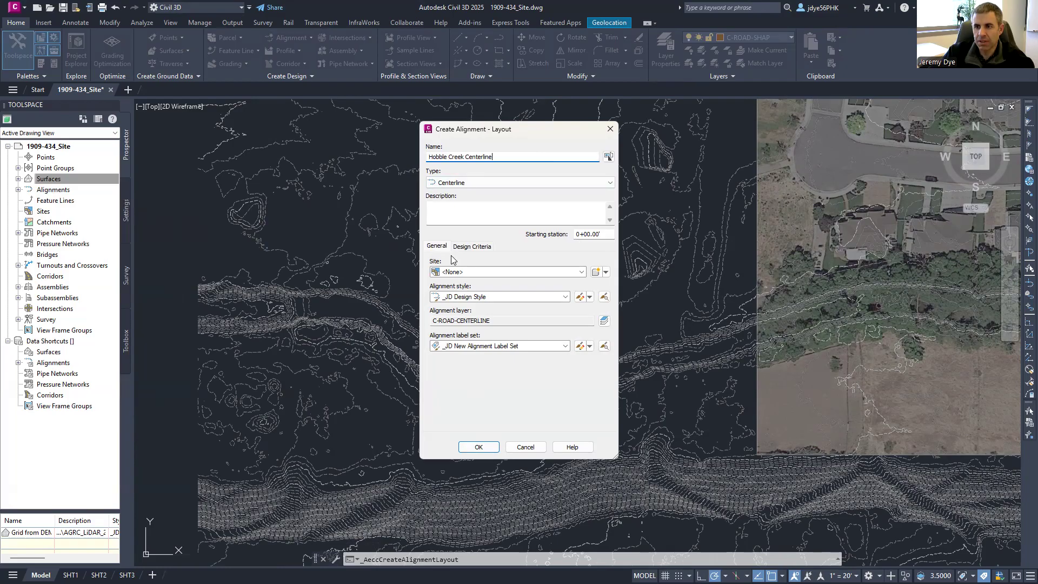
{"action": "left_click", "coordinate": [478, 447]}
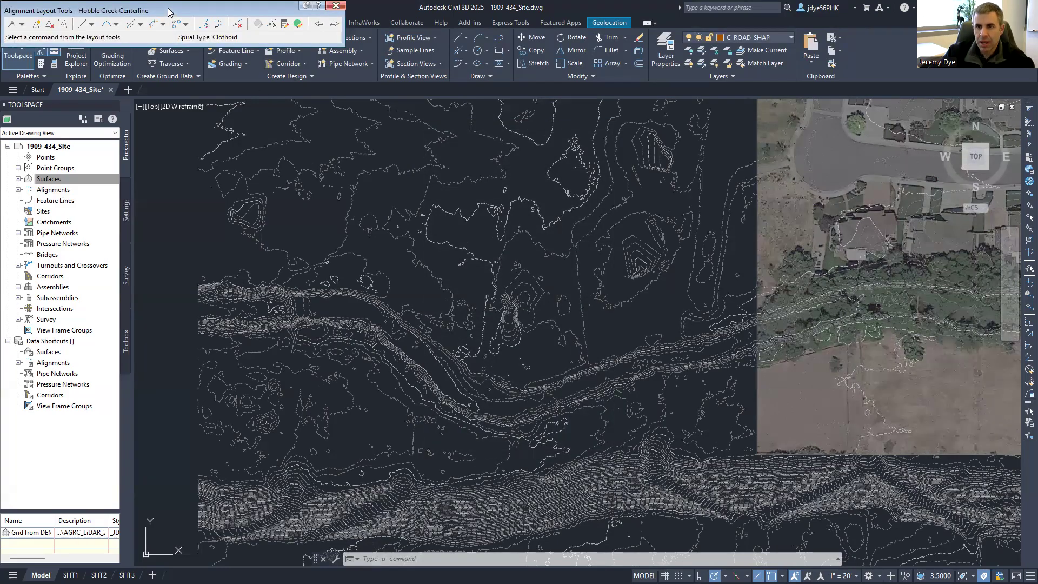
- Choose the Tangent-Tangent (With curves) layout and turn off object snap with F3
{"action": "left_click", "coordinate": [360, 119]}
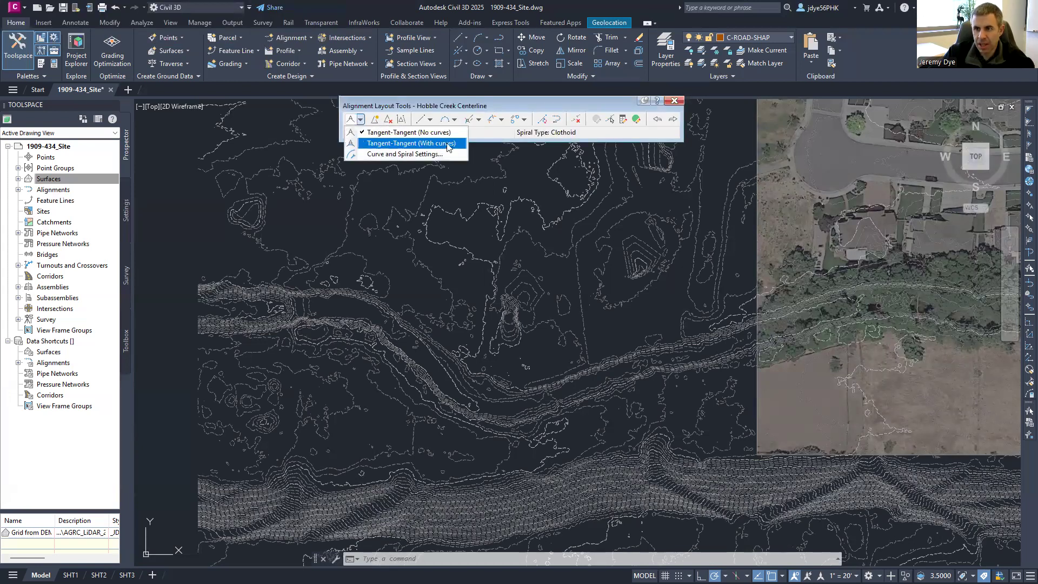
{"action": "left_click", "coordinate": [375, 144]}
{"action": "scroll", "coordinate": [214, 317], "scroll_direction": "up", "scroll_amount": 2}
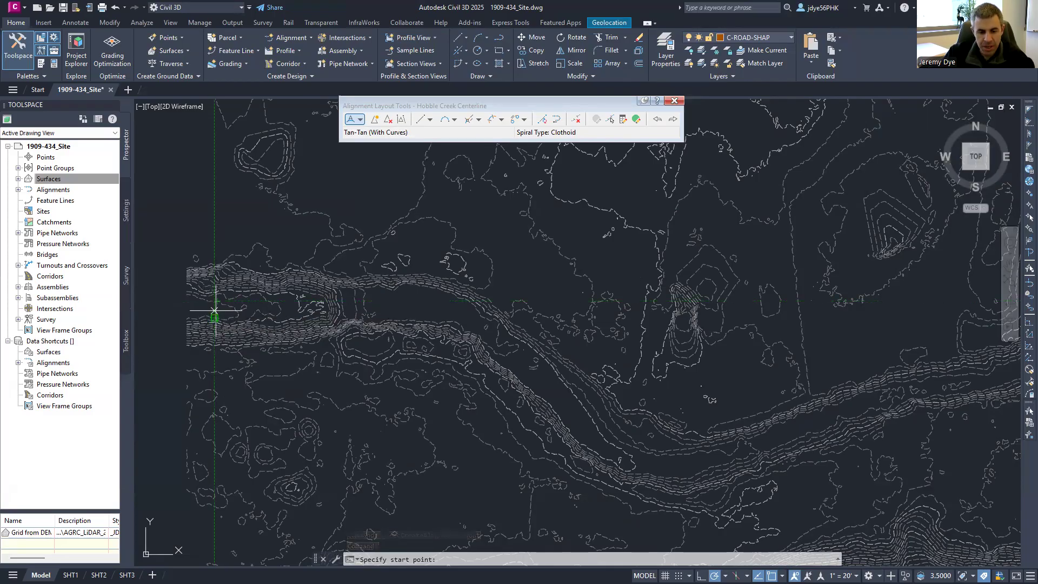
{"action": "key", "text": "F3"}
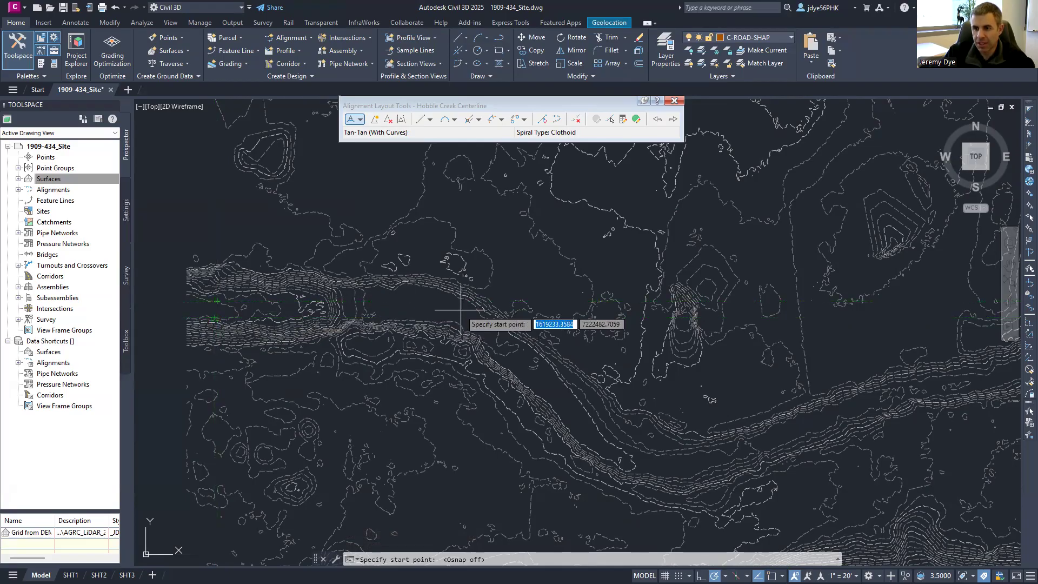
{"action": "key", "text": "F3"}
- Place PIs from the creek's west end eastward along the channel past its southeast bend
{"action": "left_click", "coordinate": [196, 307]}
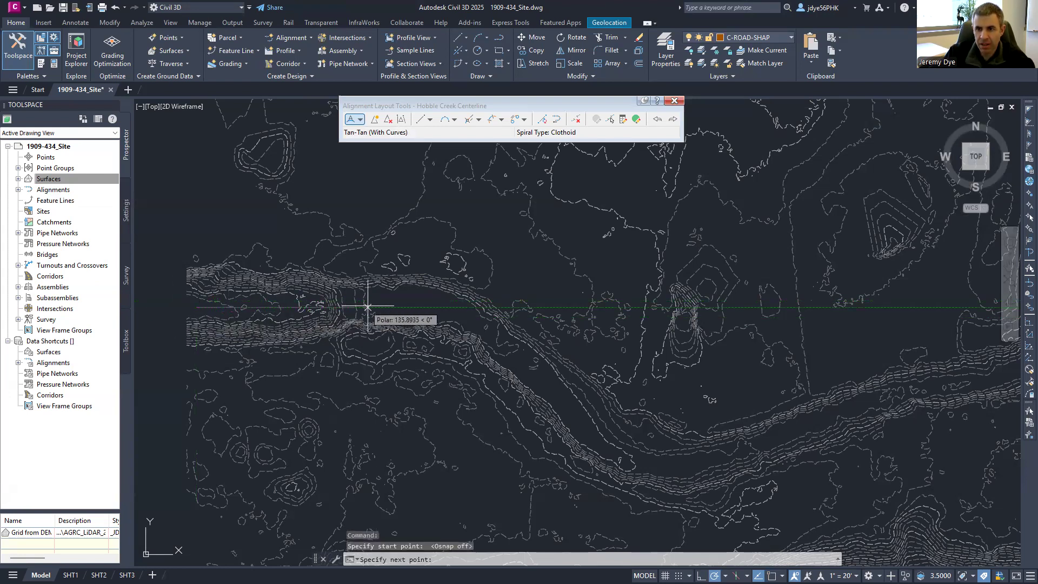
{"action": "left_click", "coordinate": [371, 301]}
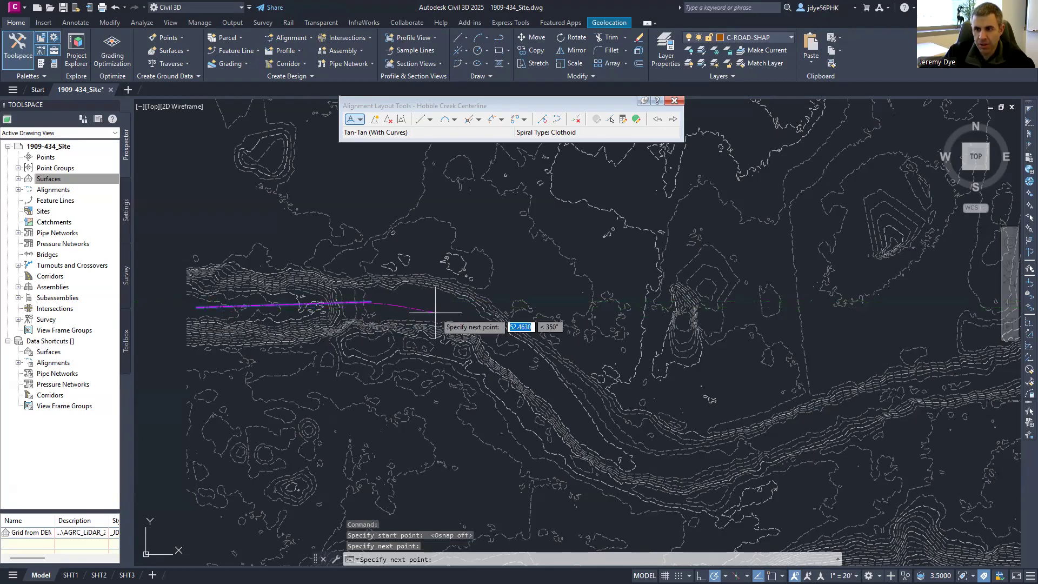
{"action": "left_click", "coordinate": [450, 307]}
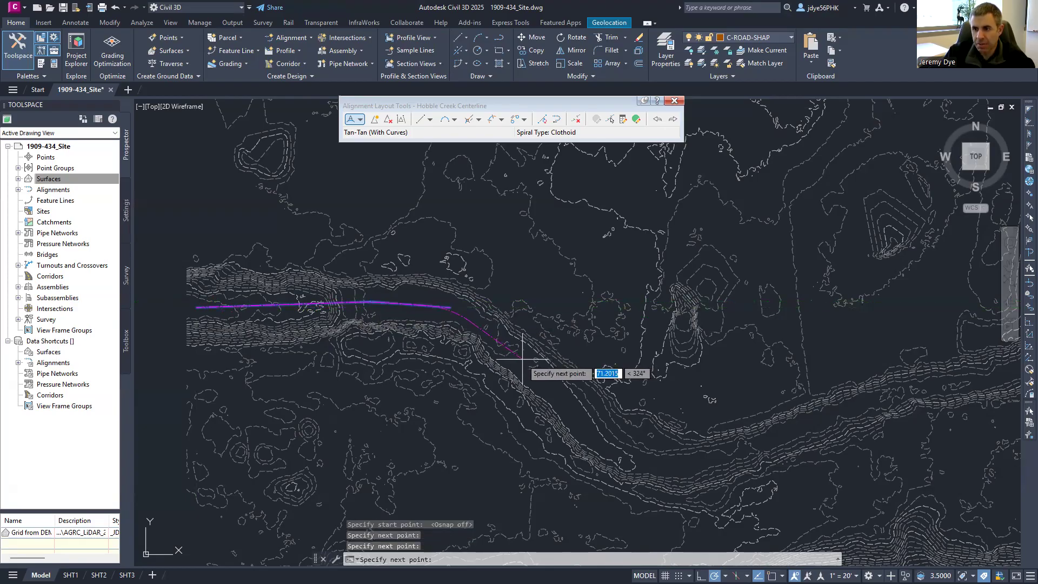
{"action": "left_click", "coordinate": [626, 460]}
{"action": "left_click", "coordinate": [702, 460]}
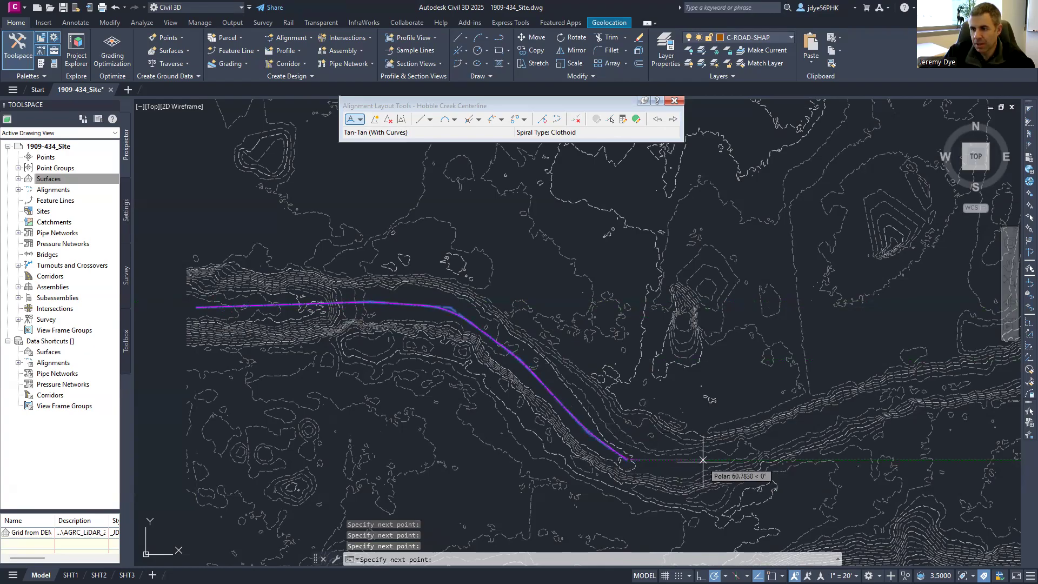
{"action": "left_click", "coordinate": [925, 388]}
{"action": "middle_click_drag", "start_coordinate": [934, 392], "coordinate": [337, 360]}
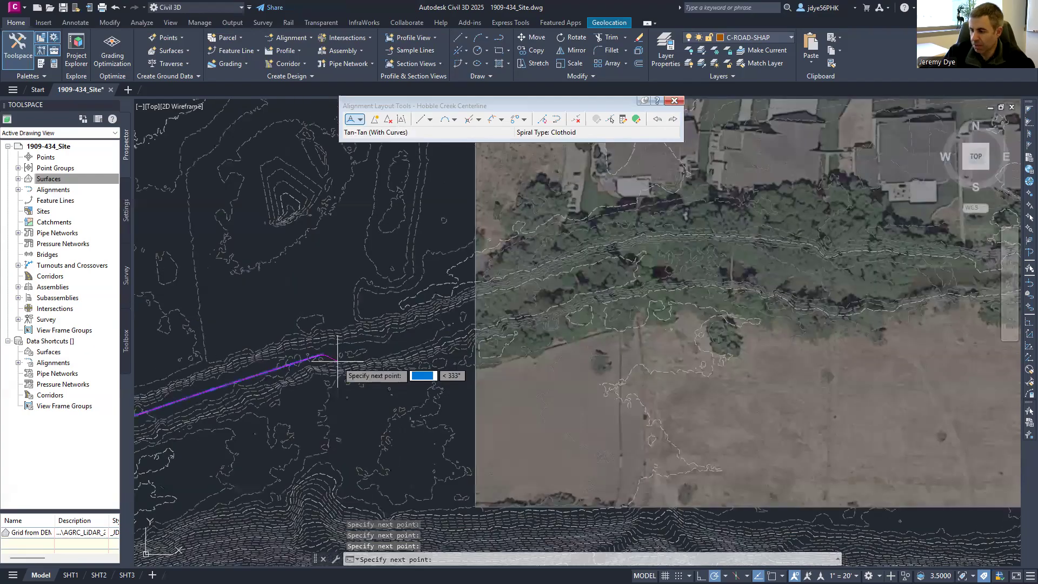
{"action": "left_click", "coordinate": [618, 268]}
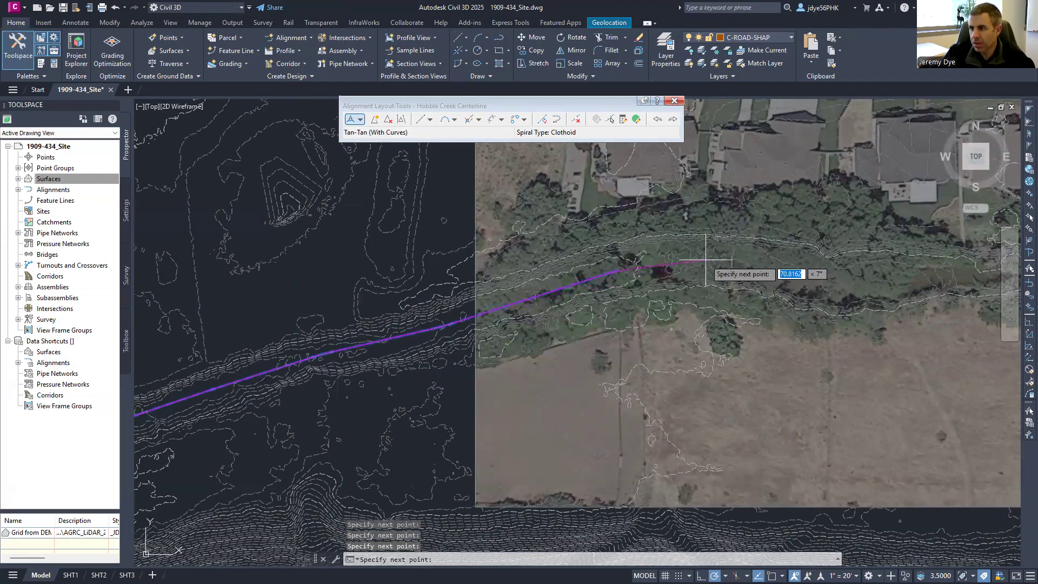
{"action": "left_click", "coordinate": [706, 261]}
{"action": "left_click", "coordinate": [918, 281]}
- Continue placing PIs past the bridge to the creek's east end
{"action": "middle_click_drag", "start_coordinate": [930, 281], "coordinate": [529, 290]}
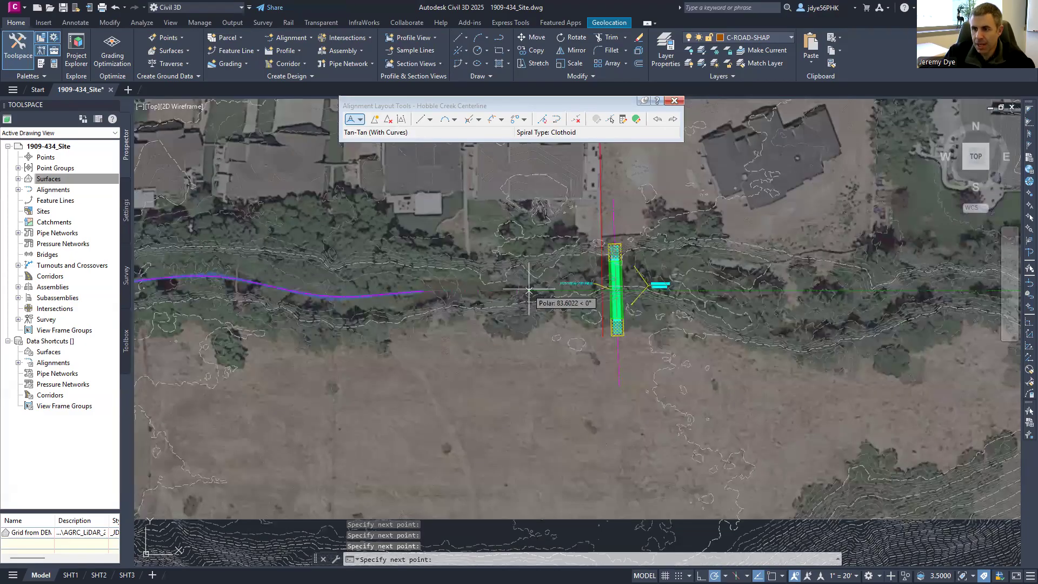
{"action": "left_click", "coordinate": [774, 330]}
{"action": "left_click", "coordinate": [822, 330]}
{"action": "left_click", "coordinate": [895, 303]}
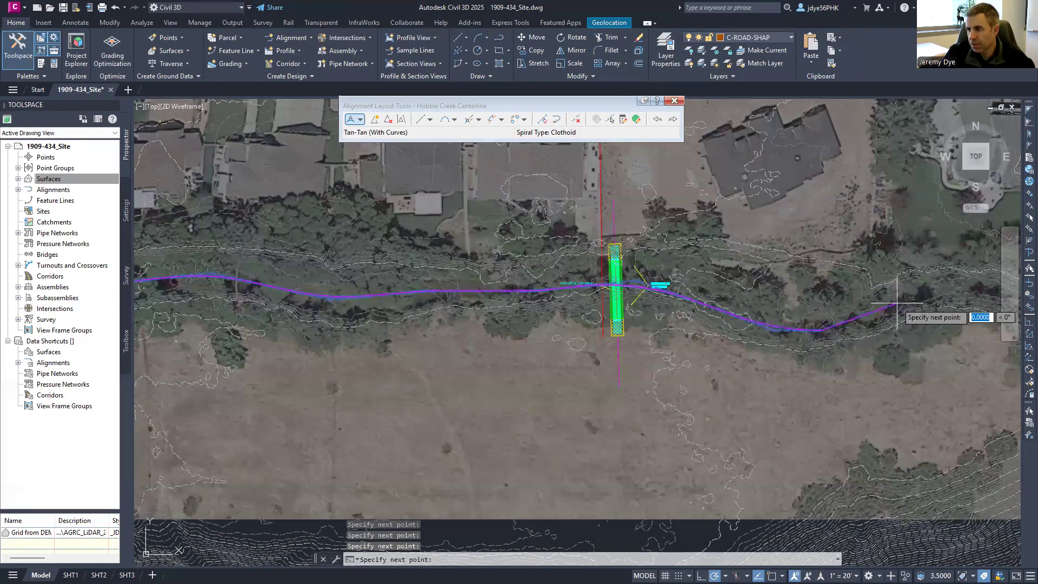
{"action": "middle_click_drag", "start_coordinate": [919, 303], "coordinate": [510, 296]}
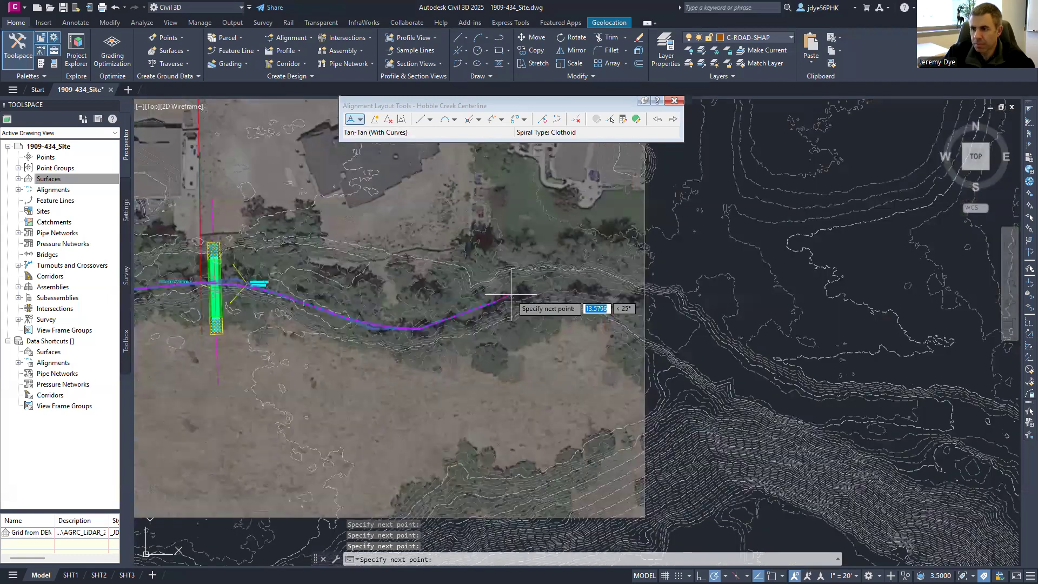
{"action": "left_click", "coordinate": [566, 286]}
{"action": "left_click", "coordinate": [648, 308]}
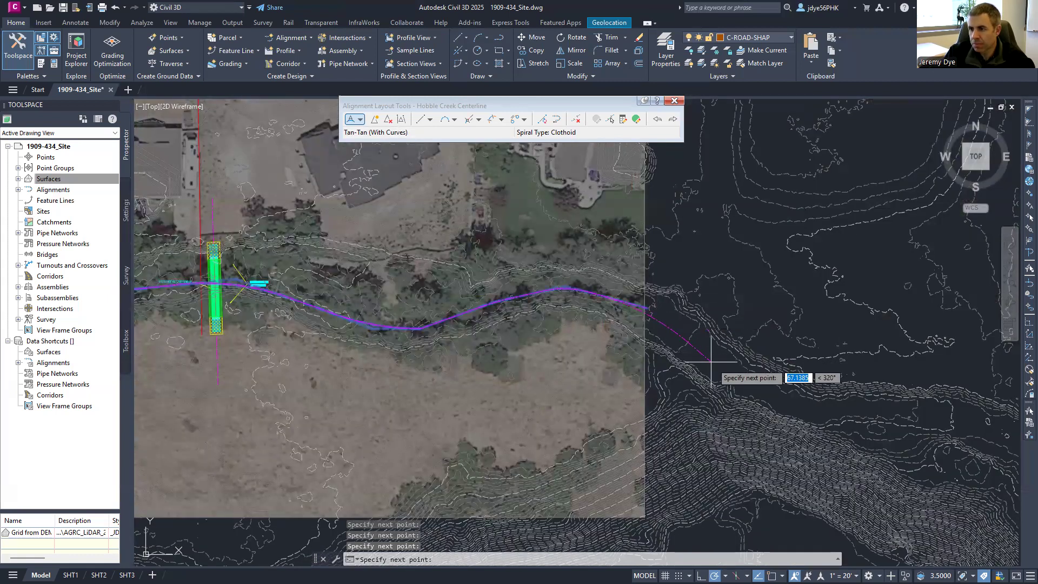
{"action": "left_click", "coordinate": [787, 403]}
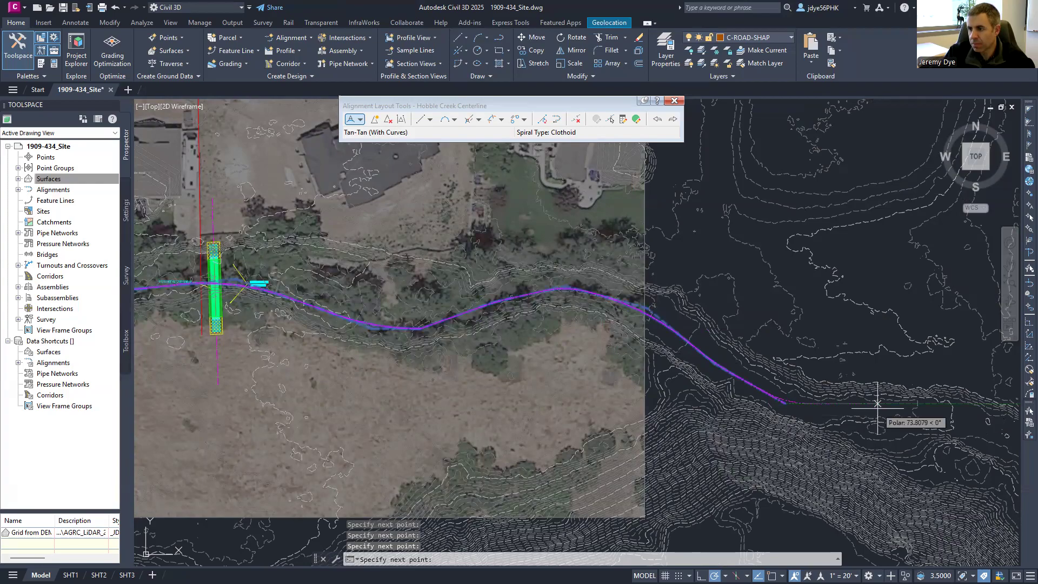
{"action": "middle_click_drag", "start_coordinate": [828, 422], "coordinate": [758, 351]}
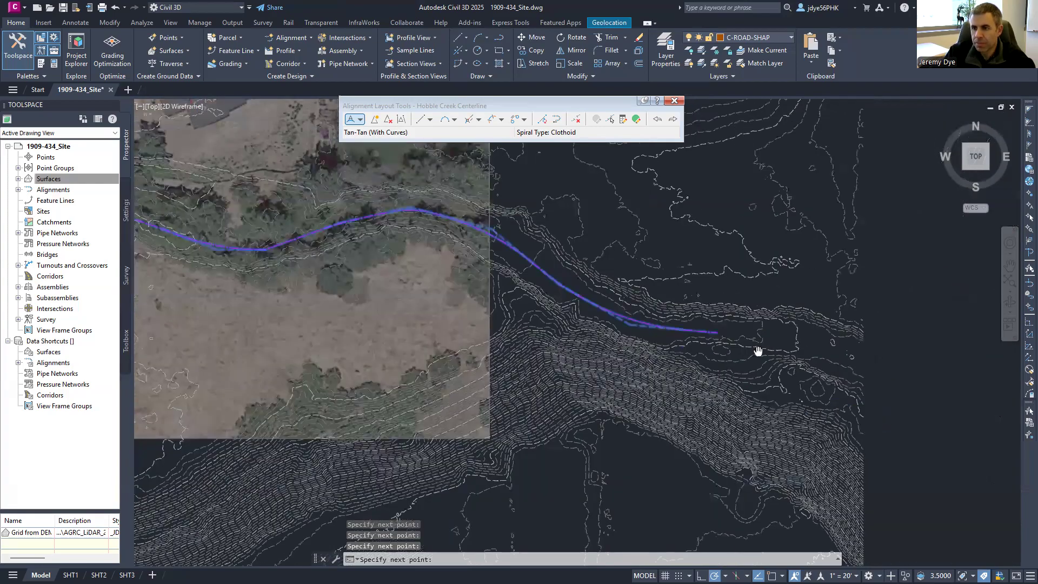
{"action": "scroll", "coordinate": [758, 352], "scroll_direction": "up", "scroll_amount": 5}
- Finish the alignment layout and review its curve station labels
{"action": "key", "text": "Return"}
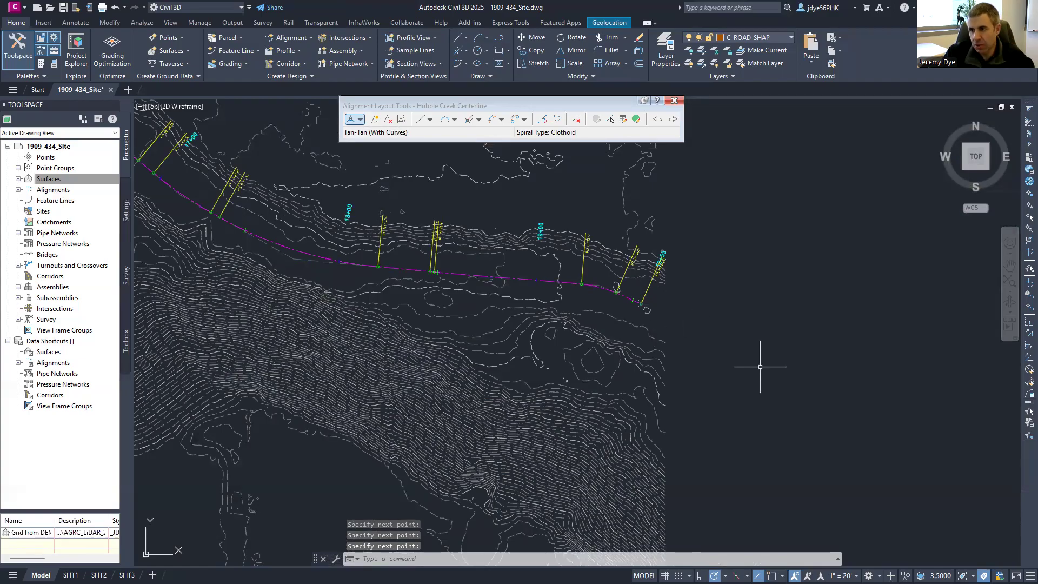
{"action": "scroll", "coordinate": [854, 378], "scroll_direction": "down", "scroll_amount": 4}
{"action": "scroll", "coordinate": [799, 356], "scroll_direction": "down", "scroll_amount": 4}
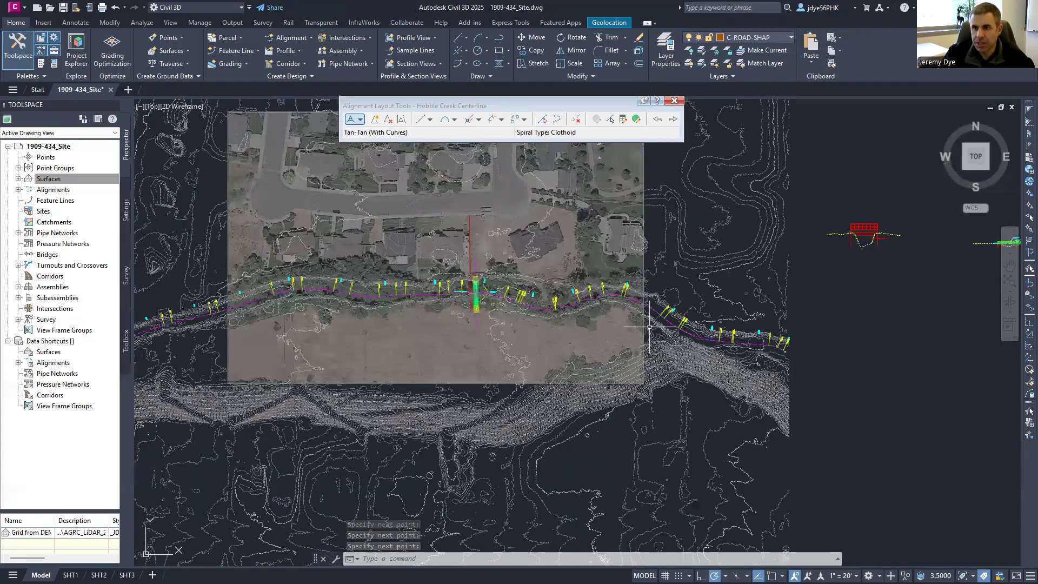
{"action": "scroll", "coordinate": [649, 326], "scroll_direction": "down", "scroll_amount": 3}
{"action": "scroll", "coordinate": [240, 289], "scroll_direction": "up", "scroll_amount": 3}
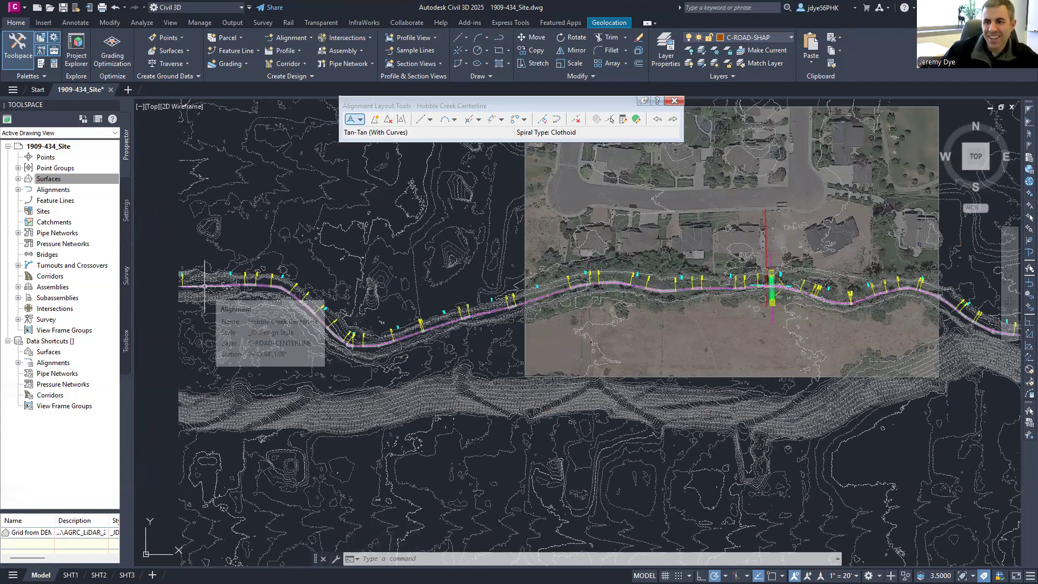
{"action": "scroll", "coordinate": [194, 285], "scroll_direction": "up", "scroll_amount": 2}
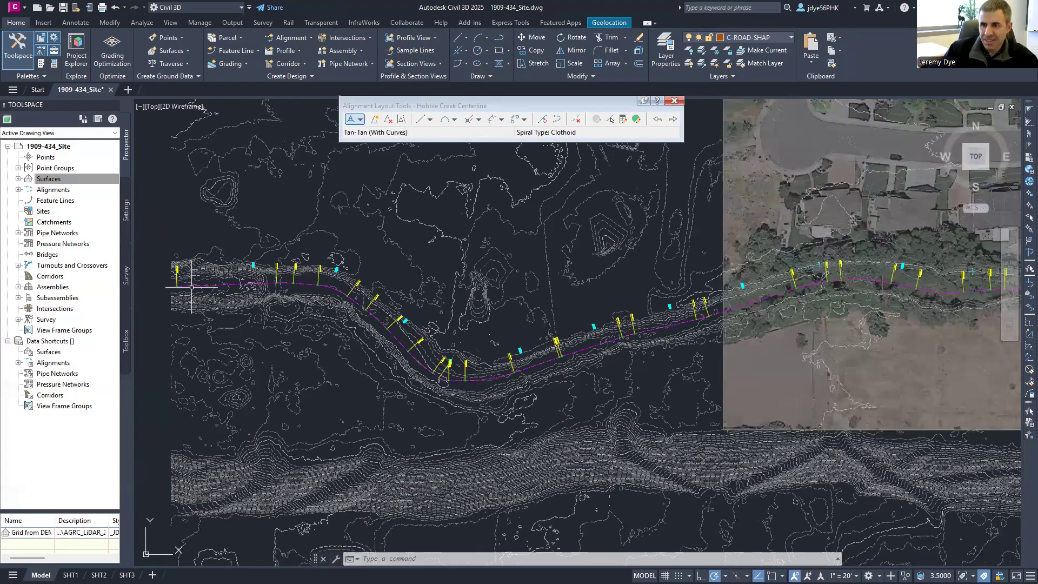
{"action": "scroll", "coordinate": [192, 287], "scroll_direction": "up", "scroll_amount": 5}
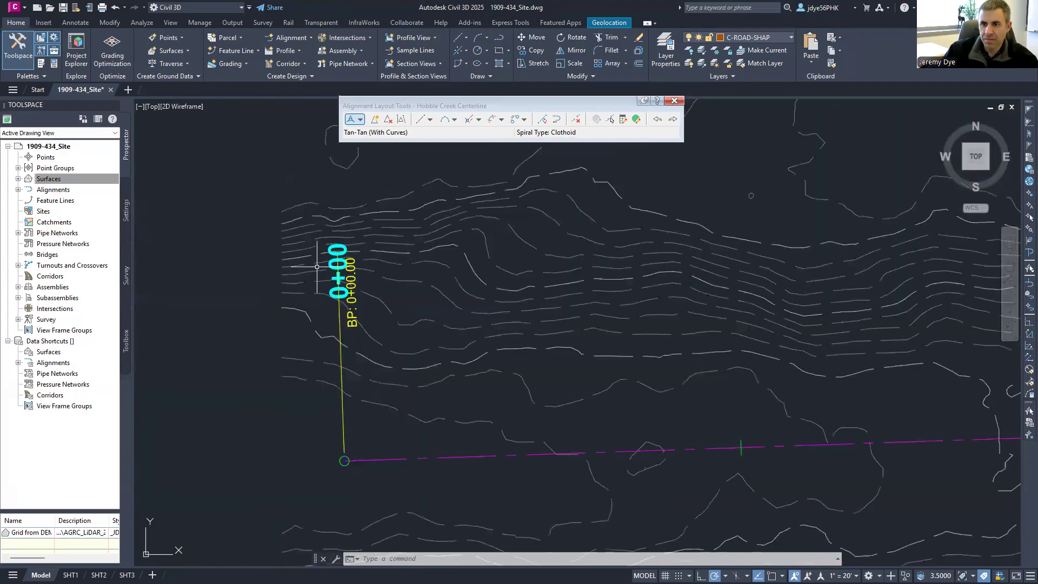
{"action": "middle_click_drag", "start_coordinate": [992, 286], "coordinate": [401, 282]}
{"action": "scroll", "coordinate": [401, 282], "scroll_direction": "down", "scroll_amount": 6}
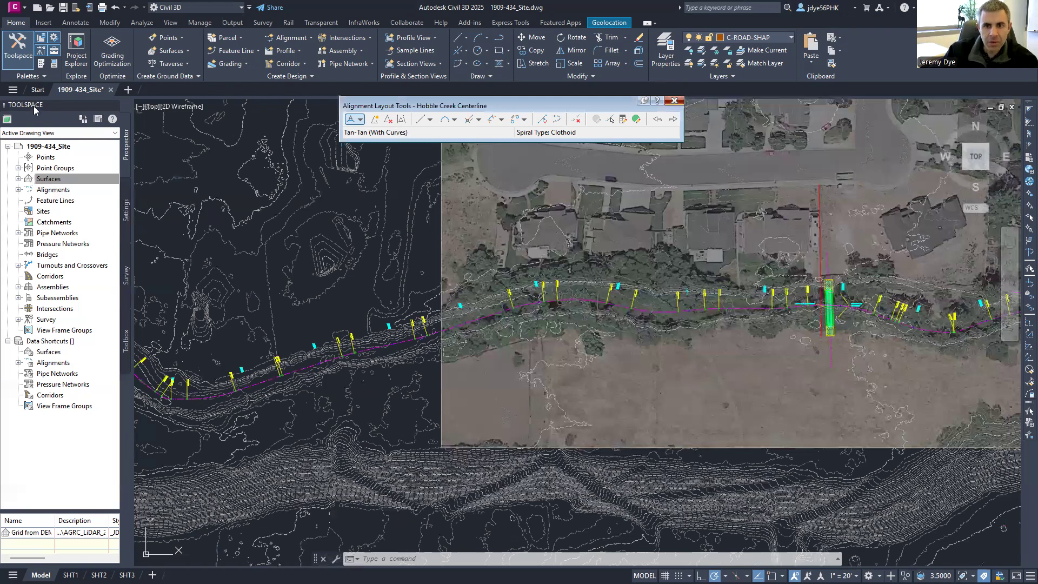
- Close the layout tools, find Hobble Creek Centerline under Centerline alignments, and select it in the drawing
{"action": "left_click", "coordinate": [33, 178]}
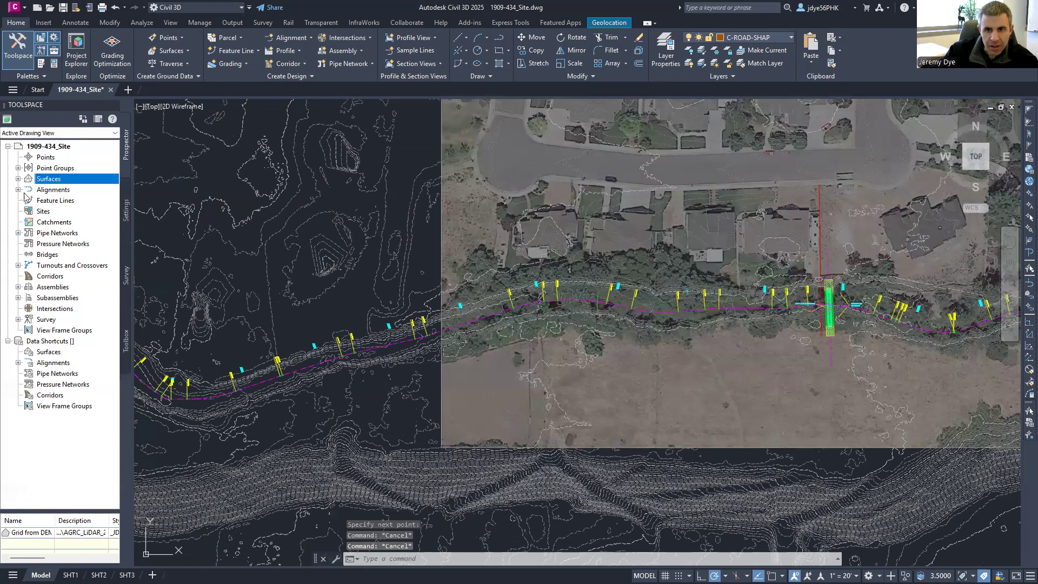
{"action": "left_click", "coordinate": [18, 189]}
{"action": "left_click", "coordinate": [28, 201]}
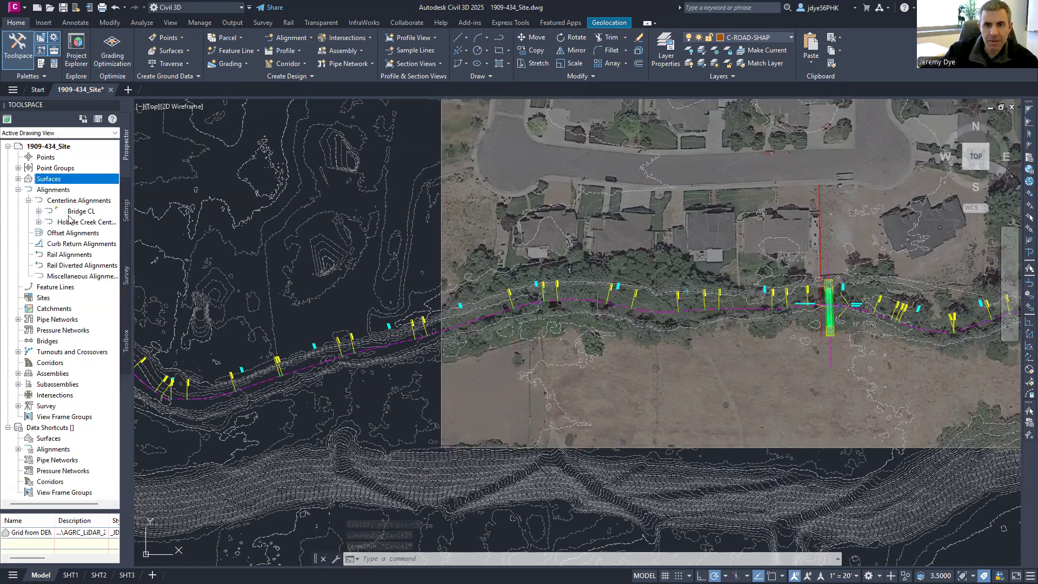
{"action": "left_click", "coordinate": [60, 223]}
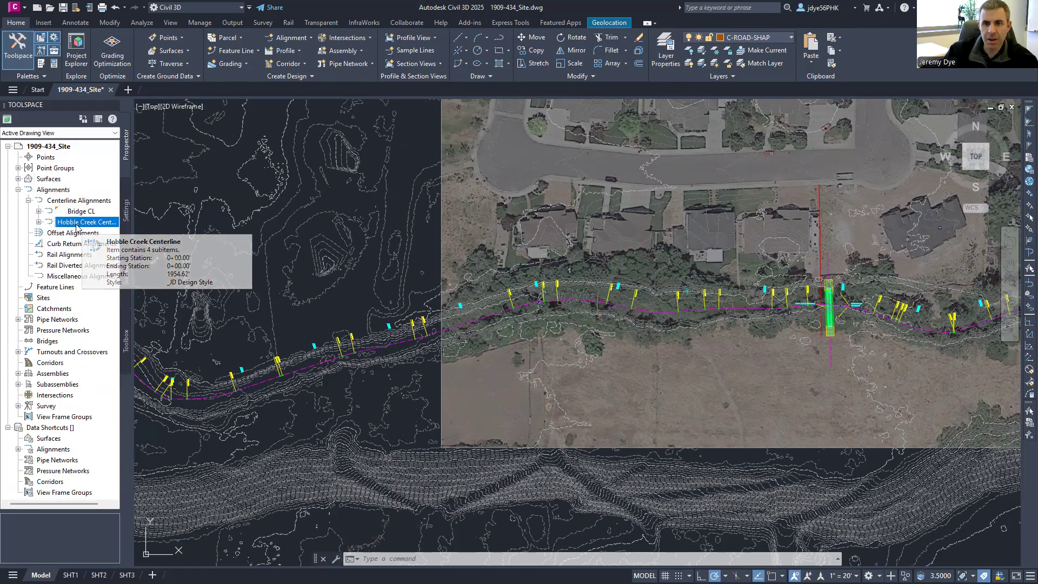
{"action": "middle_click_drag", "start_coordinate": [416, 259], "coordinate": [740, 242]}
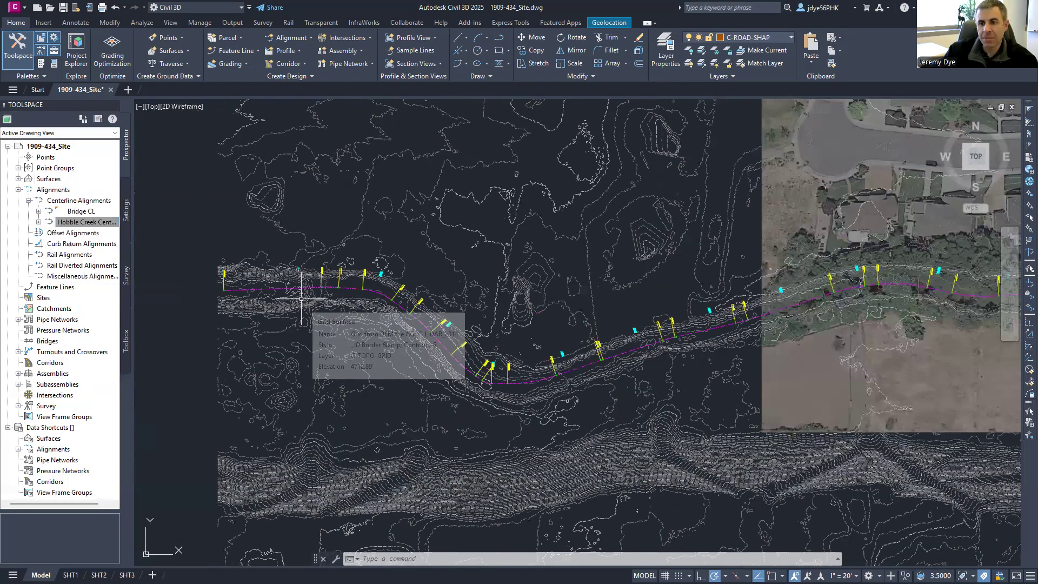
{"action": "left_click", "coordinate": [301, 290]}
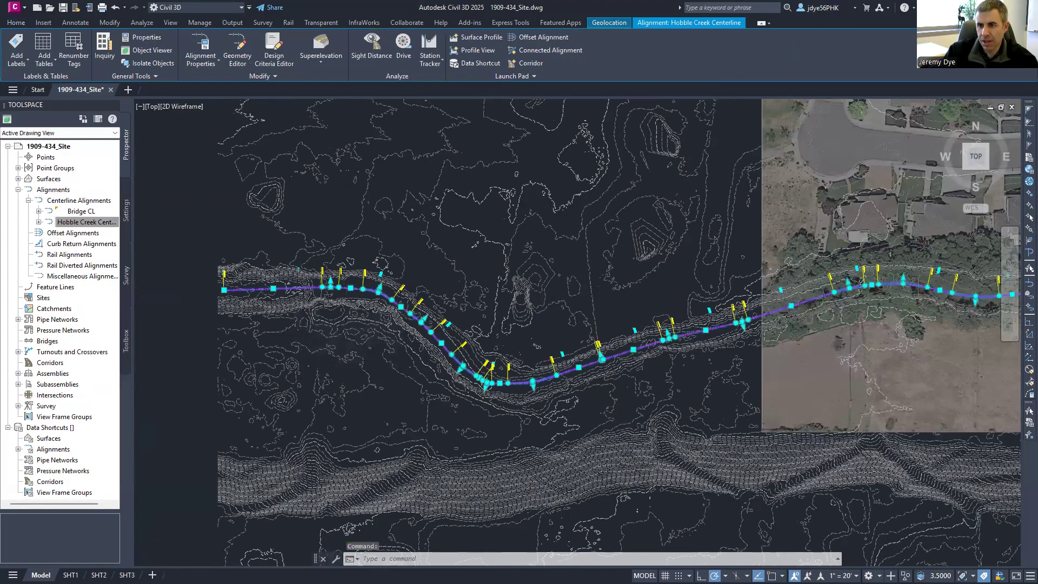
- Drag two curve grips onto the creek low line around the western bend
{"action": "scroll", "coordinate": [440, 277], "scroll_direction": "up", "scroll_amount": 8}
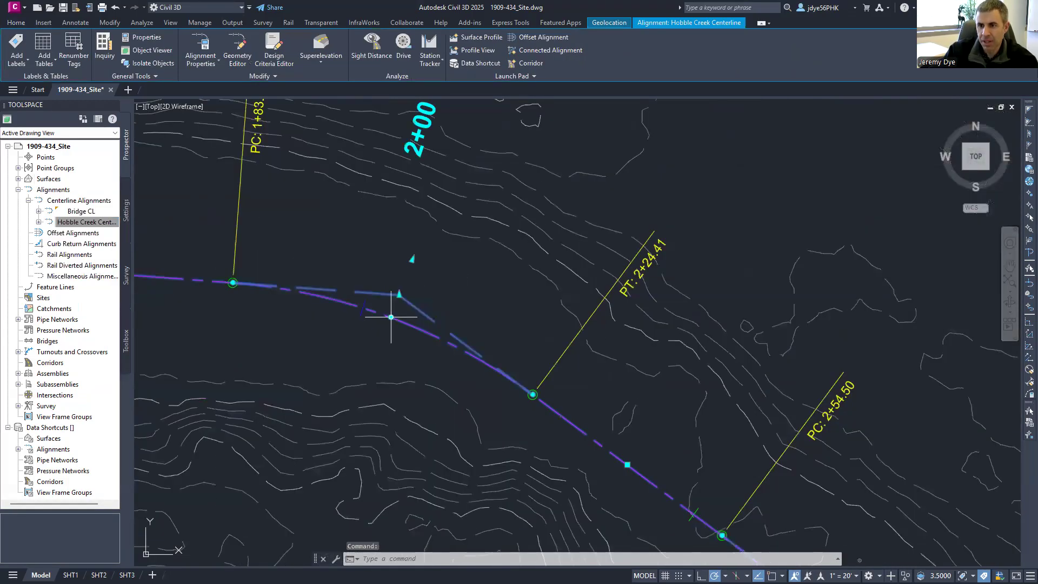
{"action": "scroll", "coordinate": [423, 272], "scroll_direction": "down", "scroll_amount": 4}
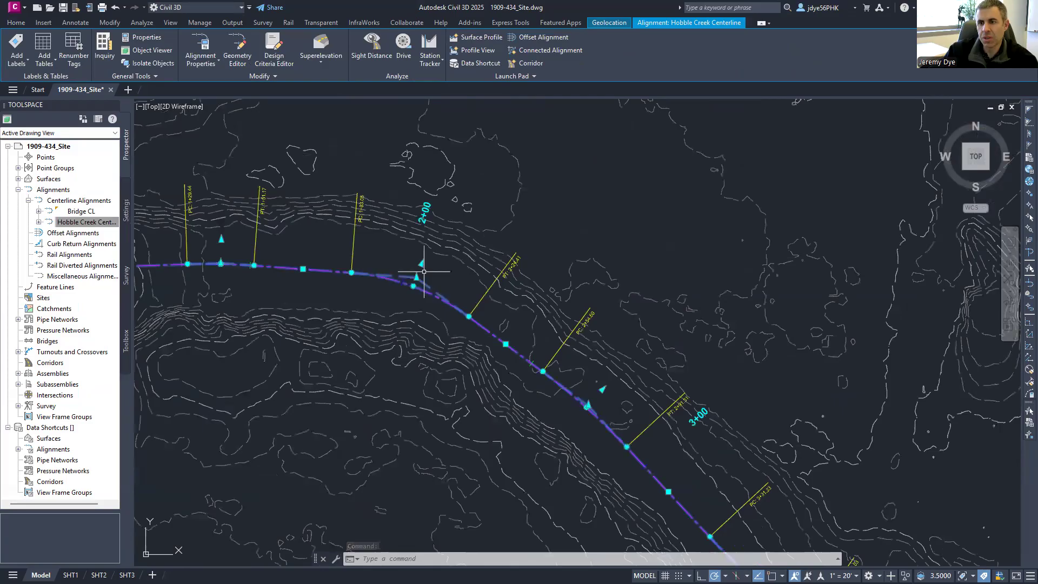
{"action": "left_click", "coordinate": [413, 286]}
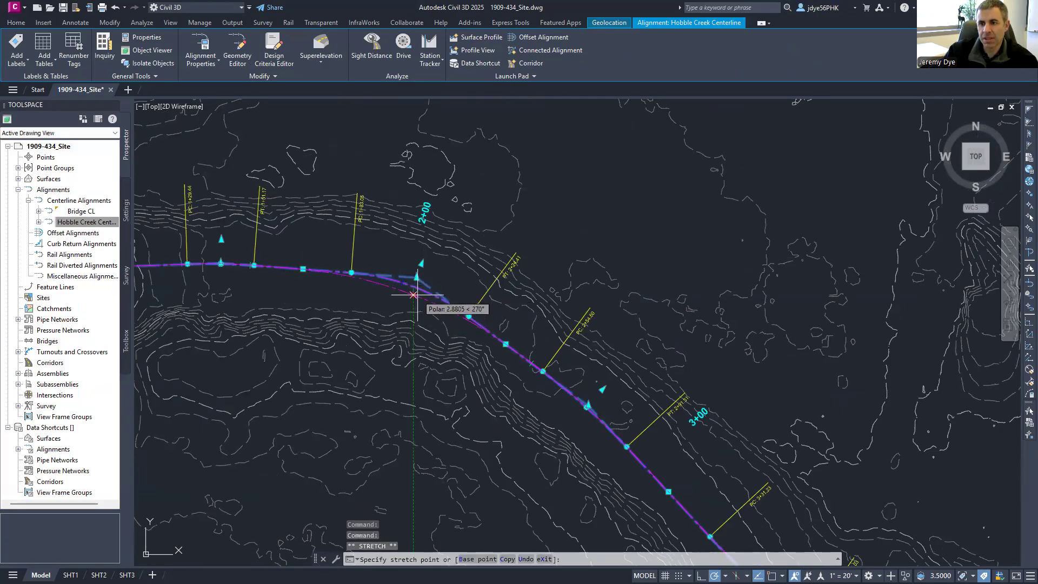
{"action": "scroll", "coordinate": [398, 292], "scroll_direction": "up", "scroll_amount": 5}
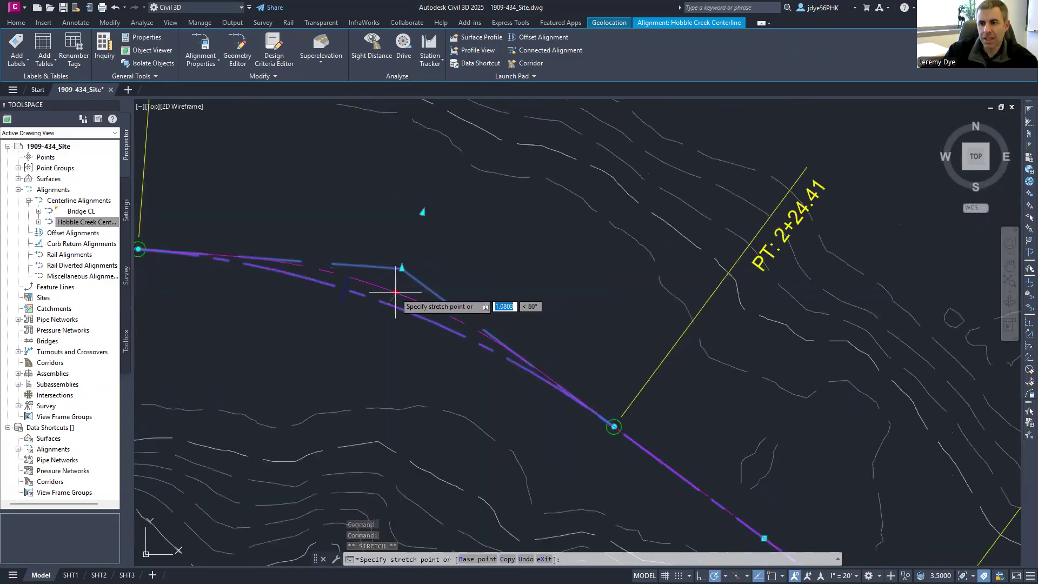
{"action": "left_click", "coordinate": [395, 292]}
{"action": "scroll", "coordinate": [445, 273], "scroll_direction": "down", "scroll_amount": 4}
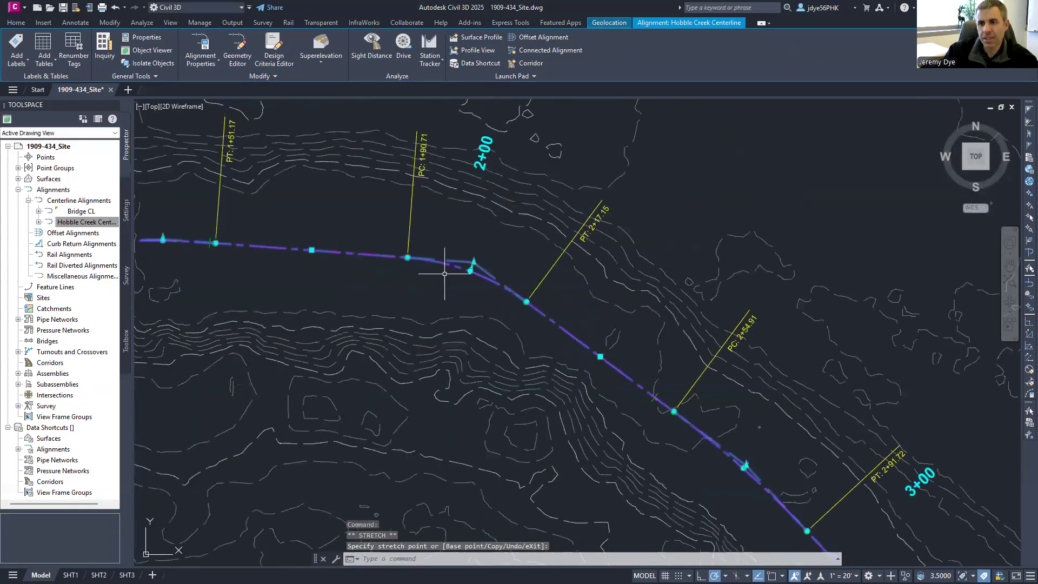
{"action": "scroll", "coordinate": [445, 274], "scroll_direction": "down", "scroll_amount": 3}
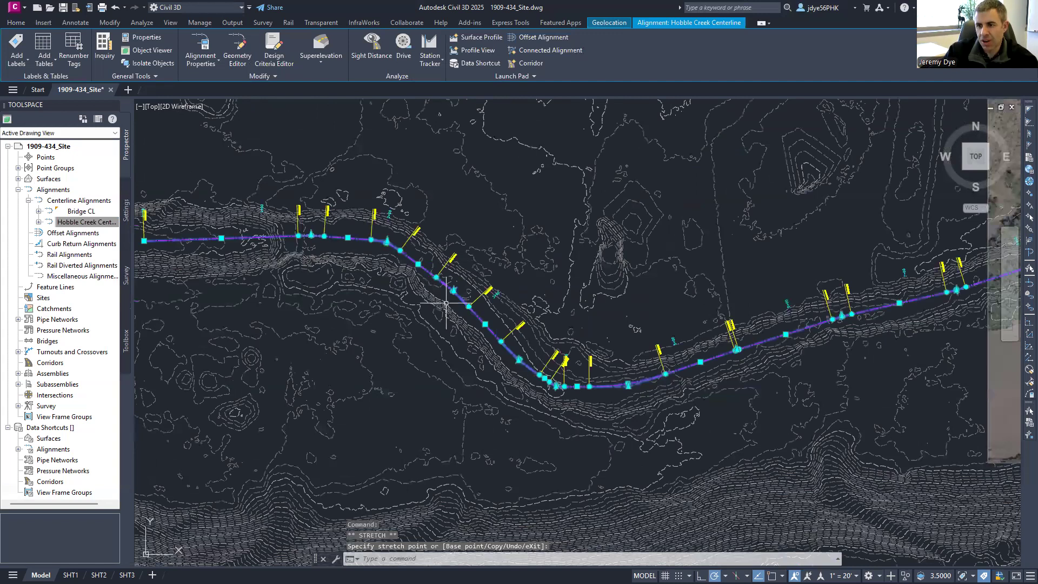
{"action": "scroll", "coordinate": [446, 304], "scroll_direction": "up", "scroll_amount": 6}
{"action": "left_click", "coordinate": [469, 380]}
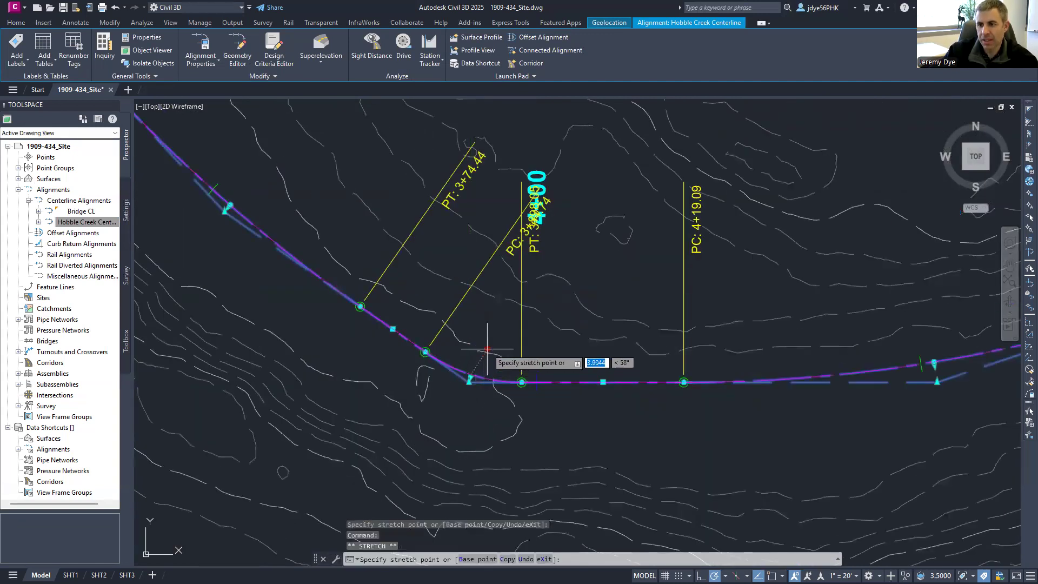
{"action": "left_click", "coordinate": [518, 374]}
{"action": "scroll", "coordinate": [460, 378], "scroll_direction": "down", "scroll_amount": 3}
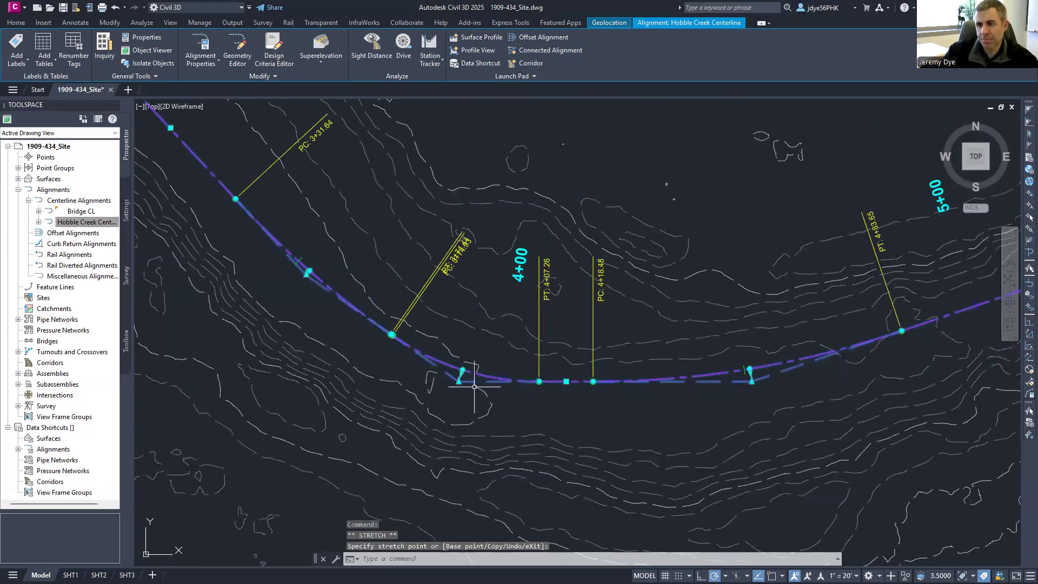
- Shift the tangents near stations 4+00 and 6+00 onto the channel, then release the alignment
{"action": "left_click", "coordinate": [566, 381]}
{"action": "left_click", "coordinate": [561, 404]}
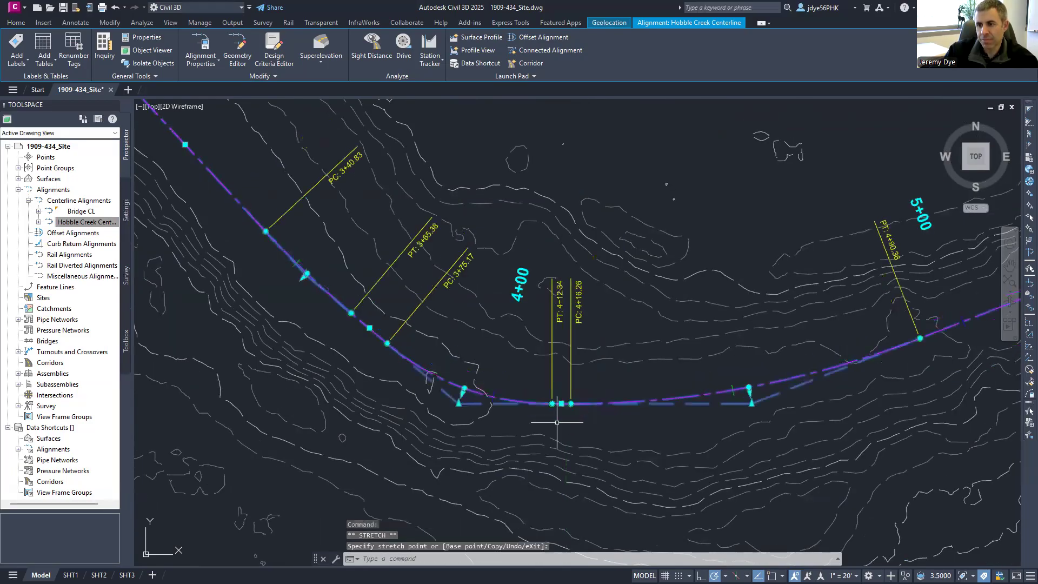
{"action": "scroll", "coordinate": [486, 375], "scroll_direction": "down", "scroll_amount": 4}
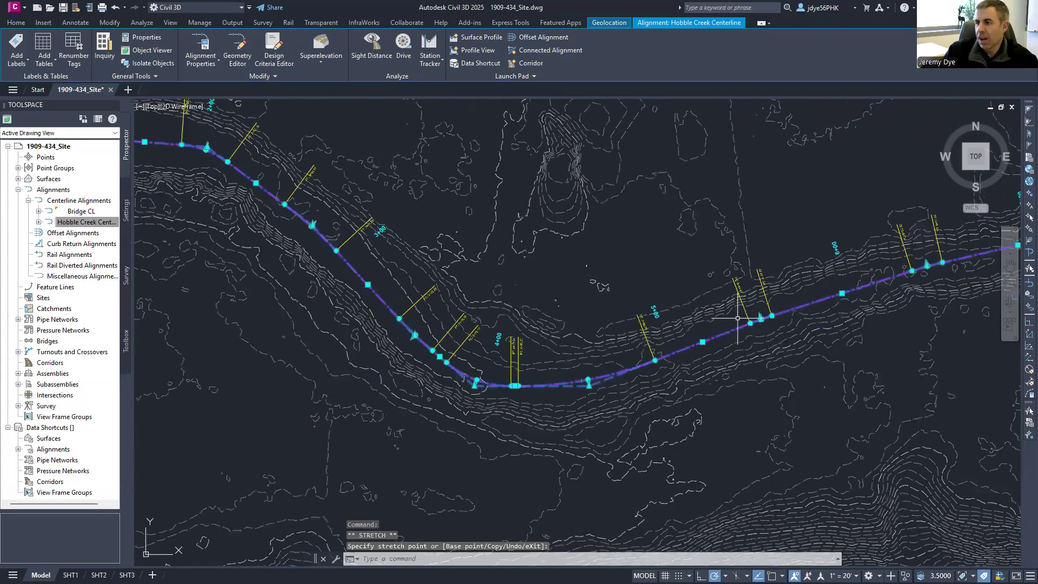
{"action": "middle_click_drag", "start_coordinate": [738, 318], "coordinate": [423, 336]}
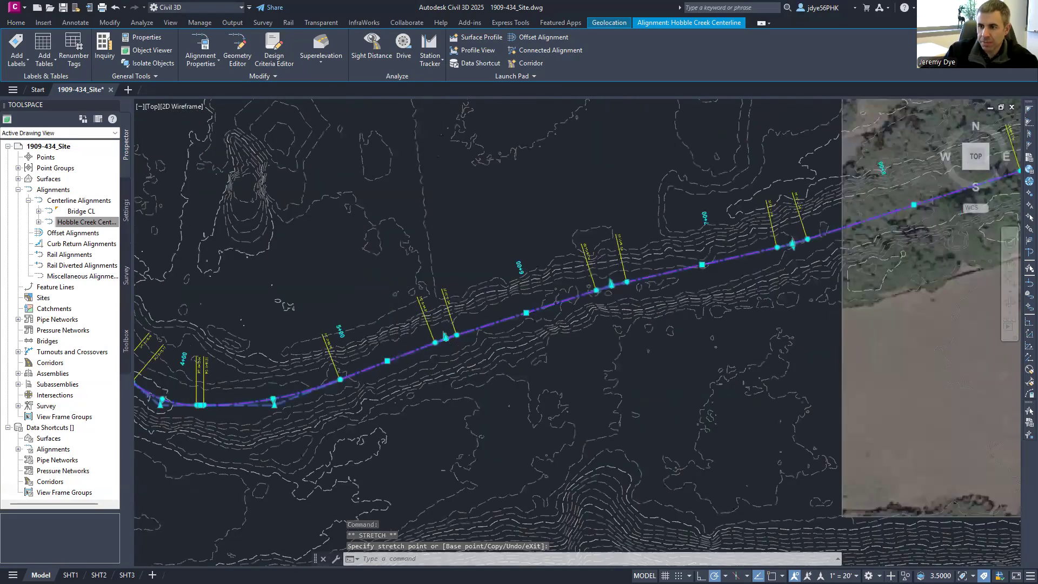
{"action": "scroll", "coordinate": [534, 321], "scroll_direction": "up", "scroll_amount": 4}
{"action": "left_click", "coordinate": [514, 300]}
{"action": "left_click", "coordinate": [515, 287]}
{"action": "scroll", "coordinate": [479, 312], "scroll_direction": "down", "scroll_amount": 2}
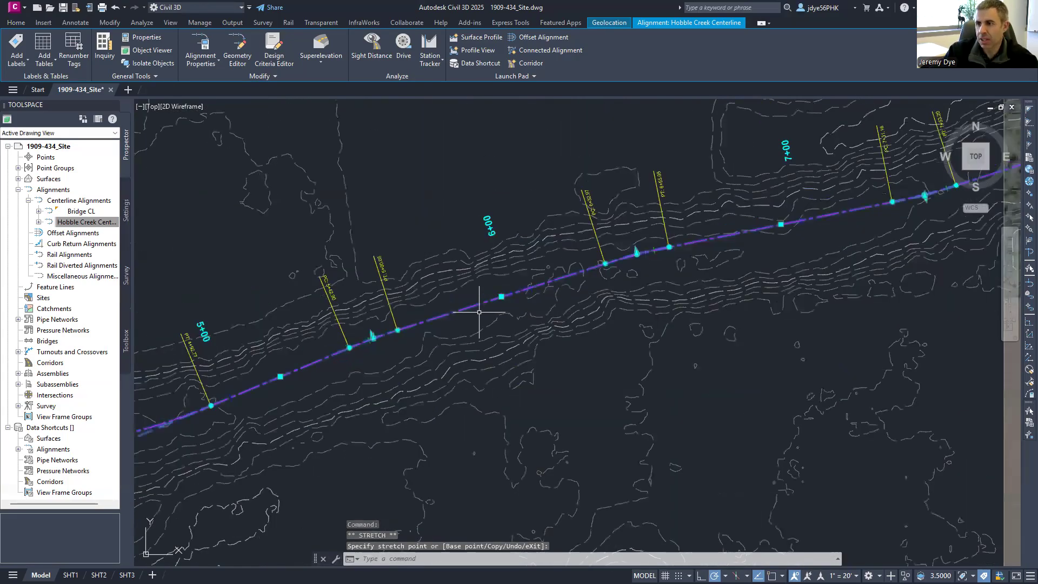
{"action": "scroll", "coordinate": [479, 311], "scroll_direction": "down", "scroll_amount": 4}
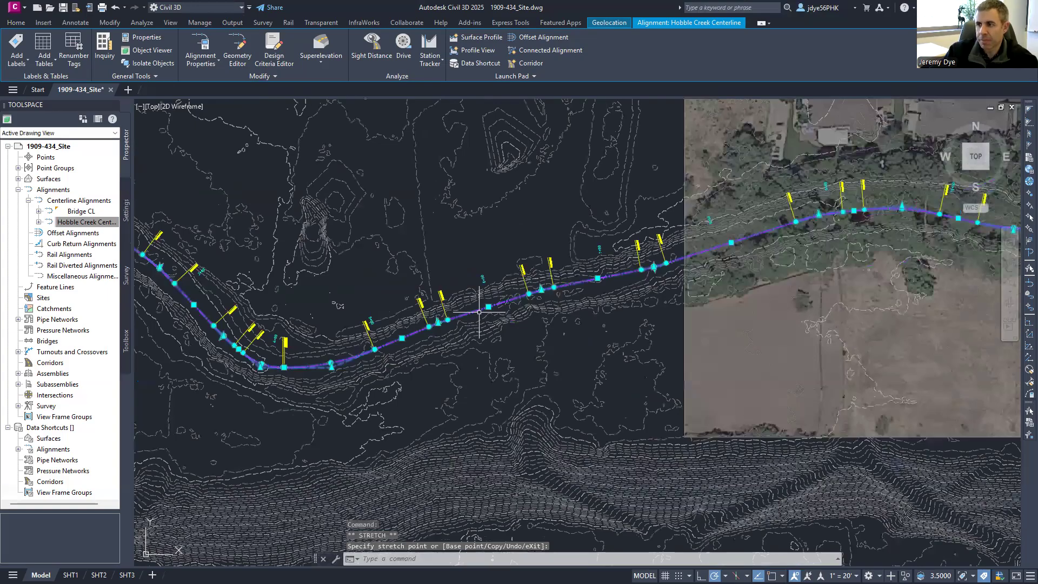
{"action": "middle_click_drag", "start_coordinate": [827, 289], "coordinate": [282, 337]}
{"action": "key", "text": "Escape"}
{"action": "key", "text": "Escape"}
{"action": "key", "text": "Escape"}
{"action": "scroll", "coordinate": [532, 285], "scroll_direction": "down", "scroll_amount": 6}
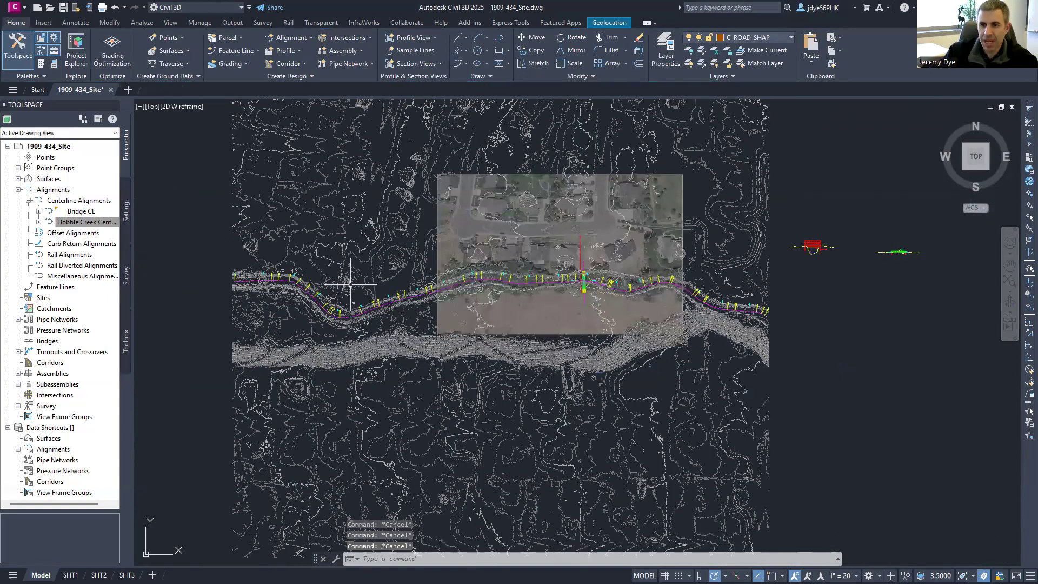
- Create the SL Collection sample line group on Hobble Creek Centerline, sampling the DEM surface
{"action": "left_click", "coordinate": [422, 53]}
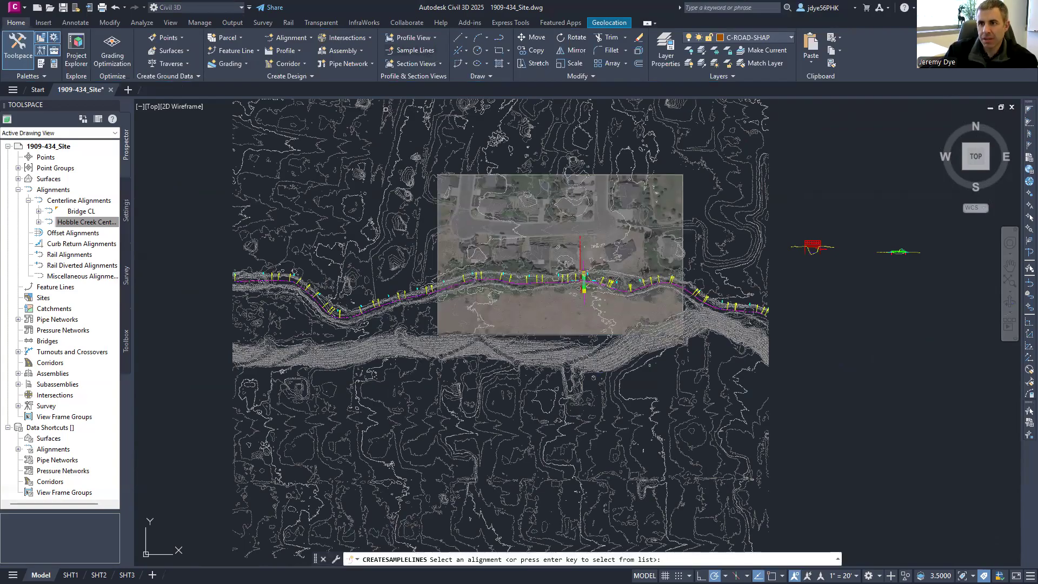
{"action": "scroll", "coordinate": [373, 300], "scroll_direction": "up", "scroll_amount": 2}
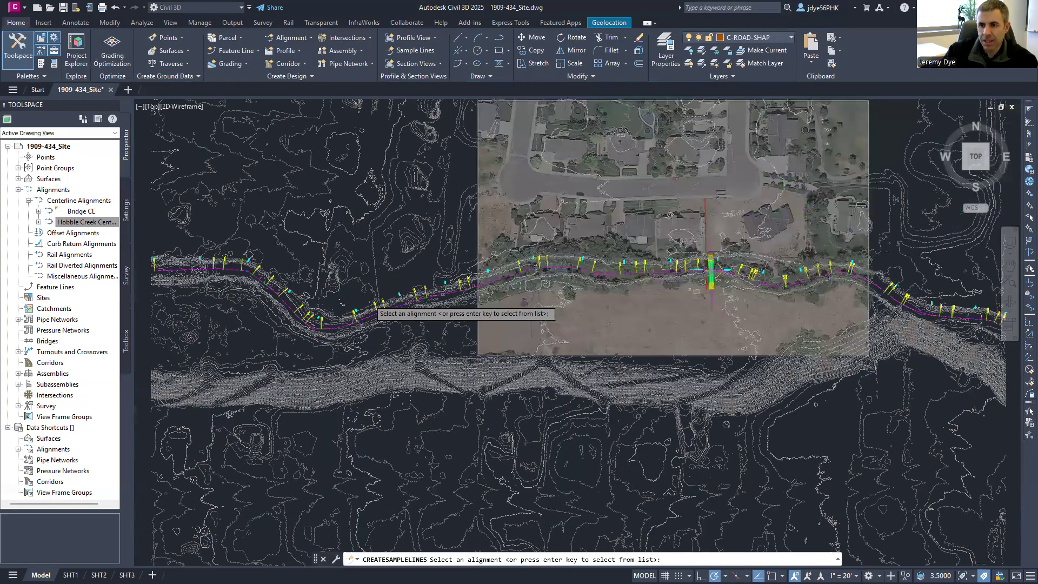
{"action": "scroll", "coordinate": [373, 306], "scroll_direction": "up", "scroll_amount": 3}
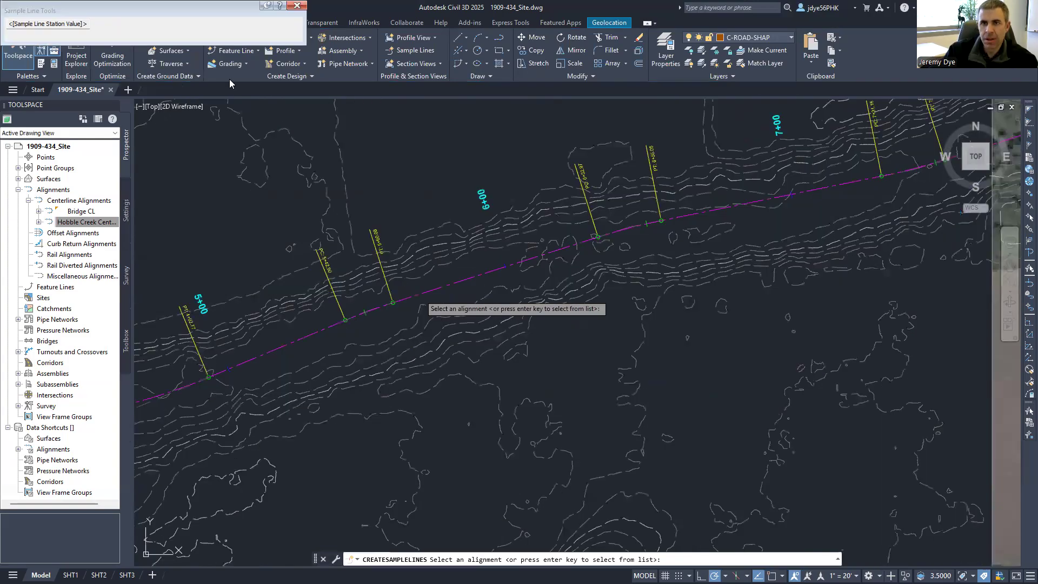
{"action": "left_click", "coordinate": [423, 297]}
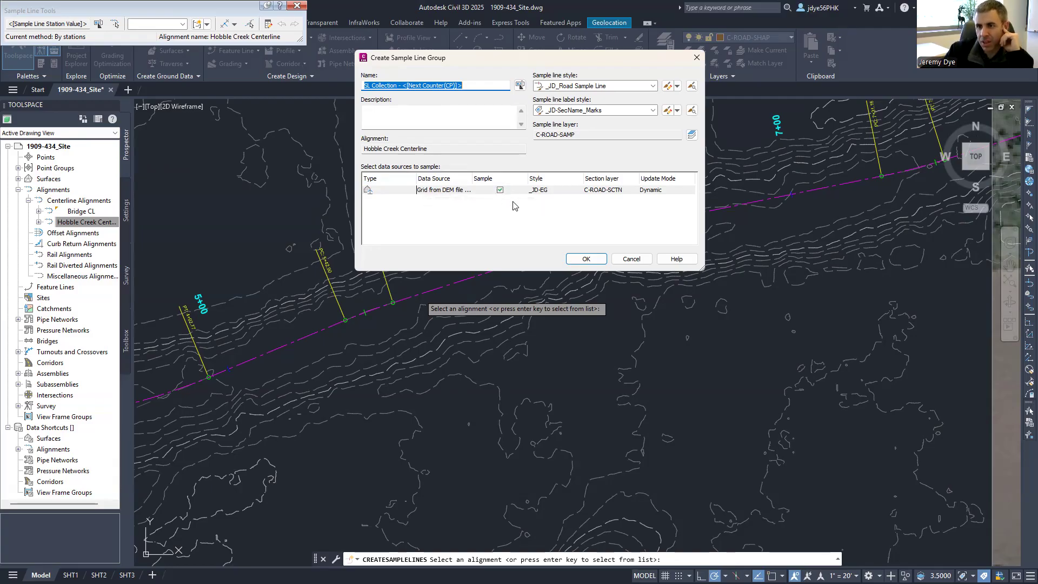
{"action": "left_click", "coordinate": [586, 259]}
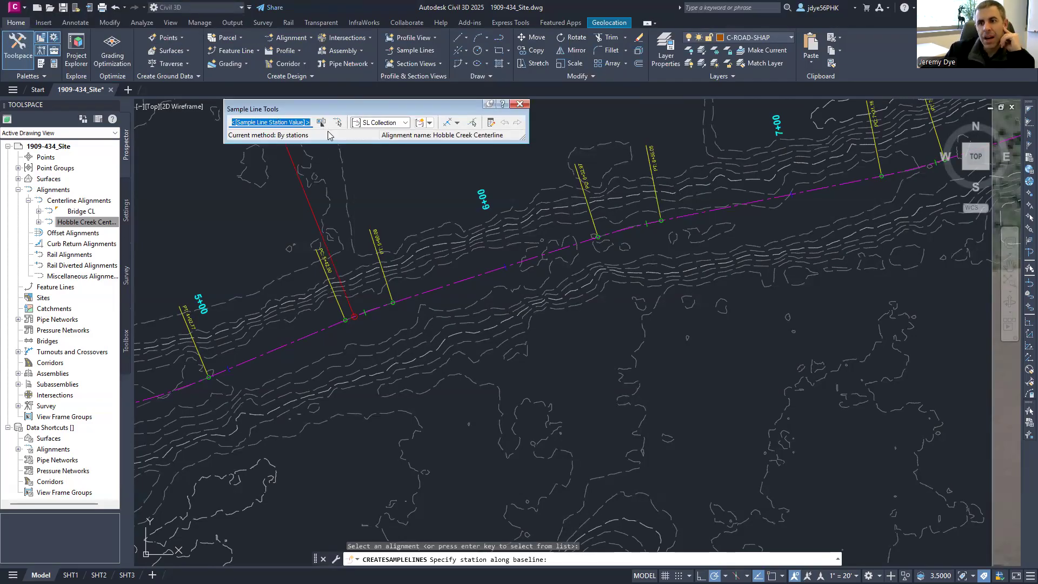
- Choose By range of stations with 50' swath widths and 50' increments from 0+00 to 19+58.31
{"action": "left_click", "coordinate": [457, 123]}
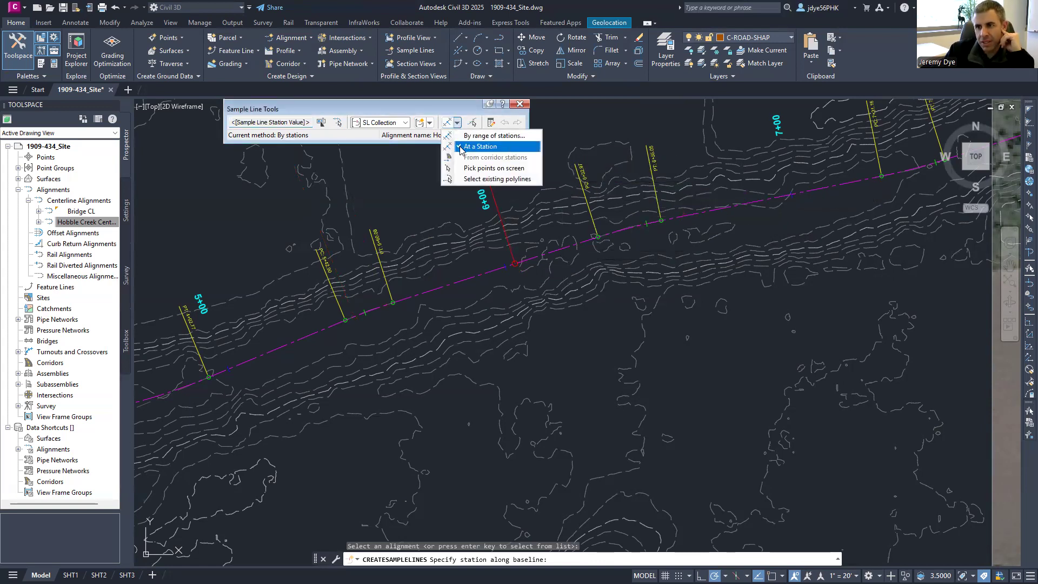
{"action": "left_click", "coordinate": [496, 136]}
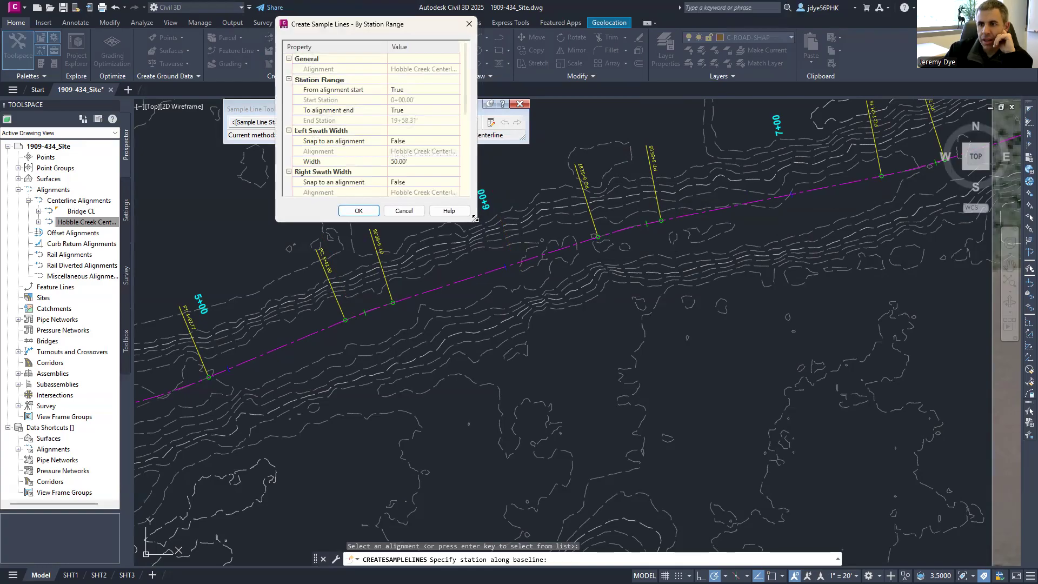
{"action": "left_click_drag", "start_coordinate": [475, 218], "coordinate": [542, 401]}
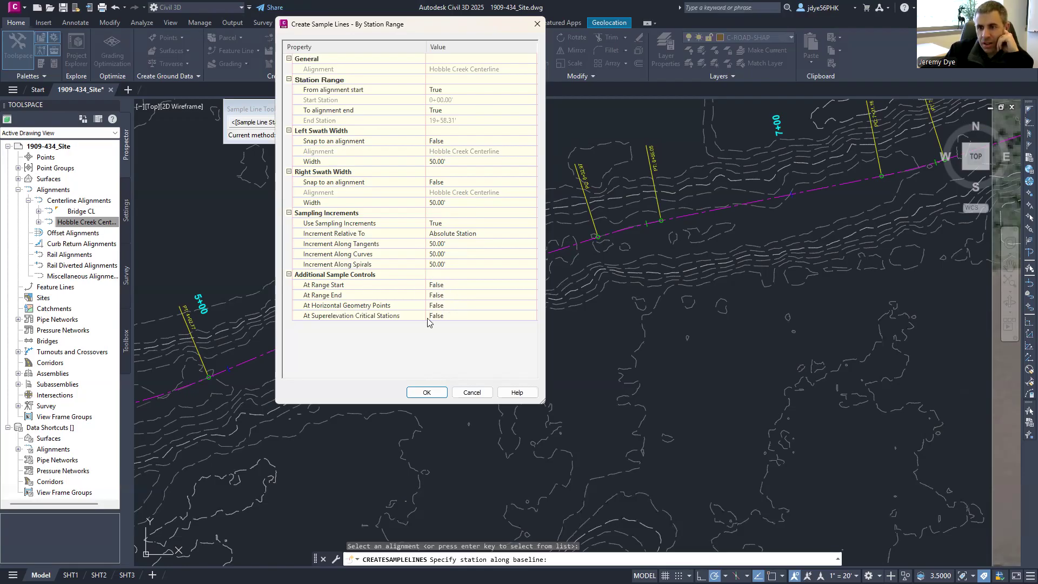
- Create sample lines every 50' from 0+00 to 19+58.31 and end the command
{"action": "left_click", "coordinate": [427, 392]}
{"action": "scroll", "coordinate": [581, 281], "scroll_direction": "down", "scroll_amount": 2}
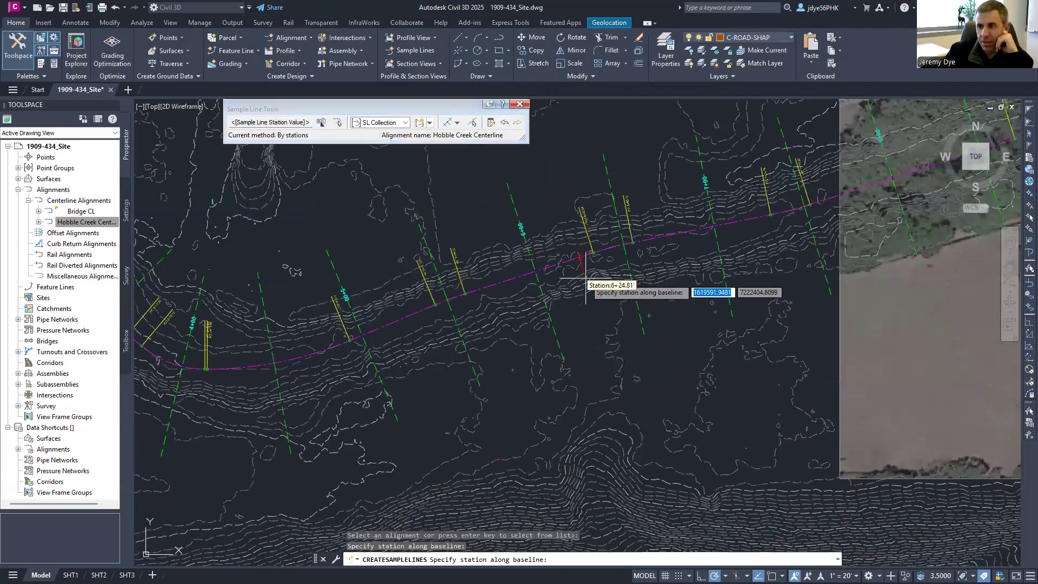
{"action": "scroll", "coordinate": [619, 281], "scroll_direction": "down", "scroll_amount": 1}
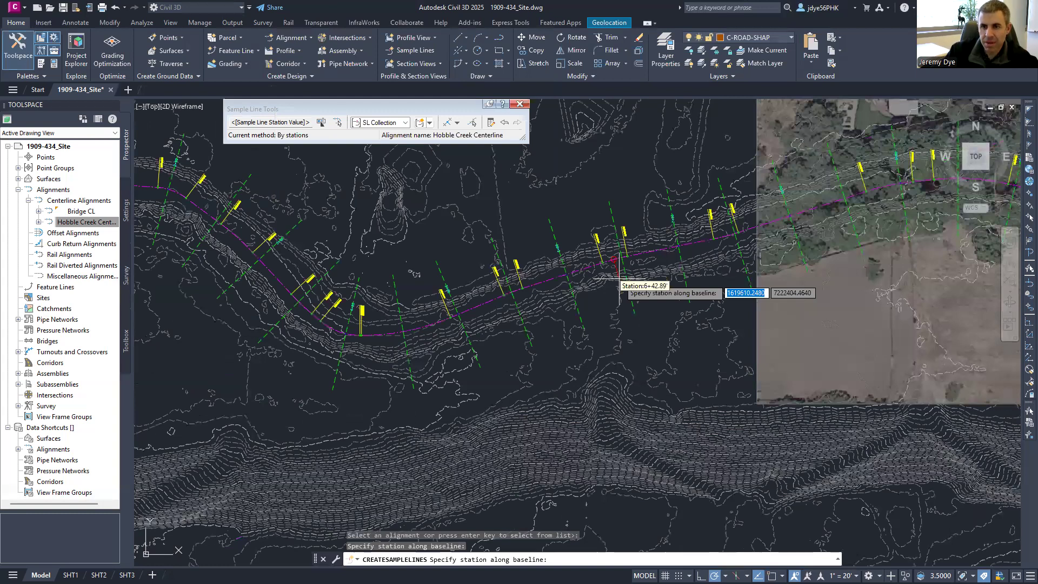
{"action": "scroll", "coordinate": [619, 279], "scroll_direction": "down", "scroll_amount": 2}
{"action": "scroll", "coordinate": [240, 196], "scroll_direction": "up", "scroll_amount": 4}
{"action": "key", "text": "Escape"}
{"action": "scroll", "coordinate": [431, 252], "scroll_direction": "down", "scroll_amount": 3}
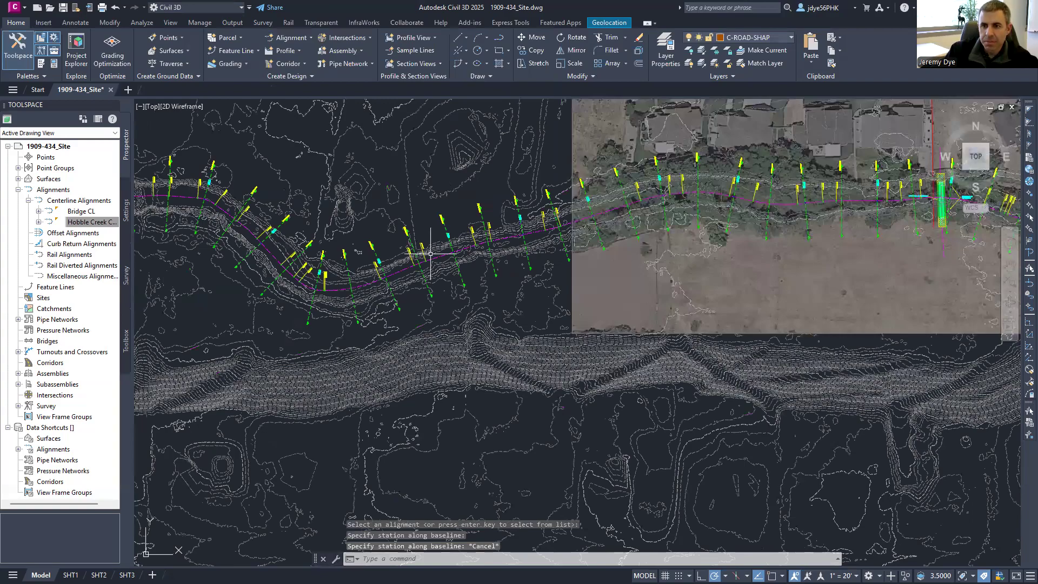
- Select the 0+50 sample line, pan to the upstream bend, then deselect it
{"action": "scroll", "coordinate": [430, 253], "scroll_direction": "down", "scroll_amount": 3}
{"action": "scroll", "coordinate": [253, 214], "scroll_direction": "up", "scroll_amount": 7}
{"action": "left_click", "coordinate": [303, 215]}
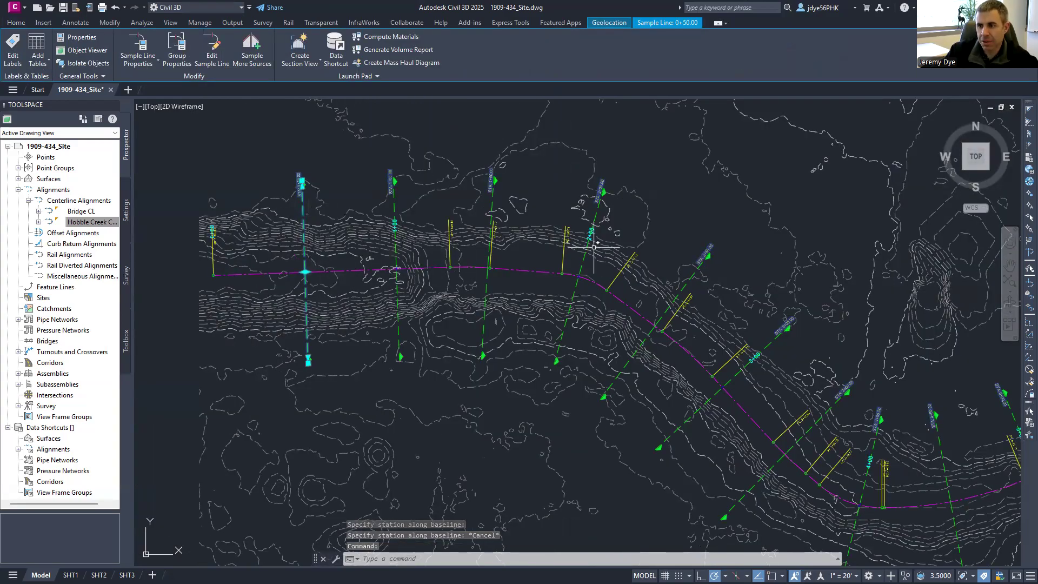
{"action": "middle_click_drag", "start_coordinate": [537, 265], "coordinate": [536, 263]}
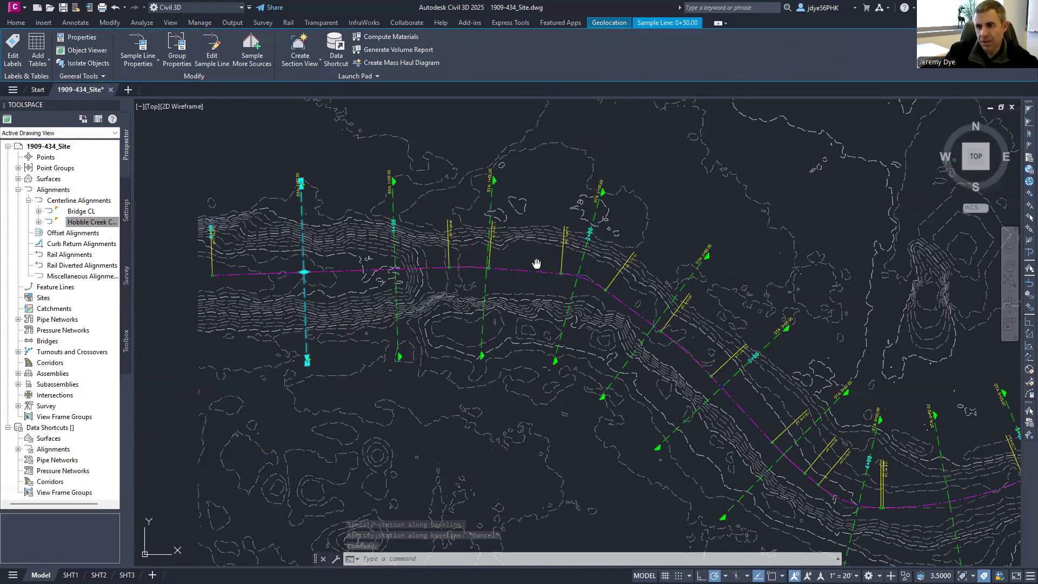
{"action": "middle_click_drag", "start_coordinate": [537, 263], "coordinate": [454, 255]}
{"action": "key", "text": "Escape"}
{"action": "scroll", "coordinate": [479, 305], "scroll_direction": "up", "scroll_amount": 2}
- Grab the 2+00 sample line's lower grip to stretch it, zooming out to check the alignment
{"action": "left_click", "coordinate": [479, 304]}
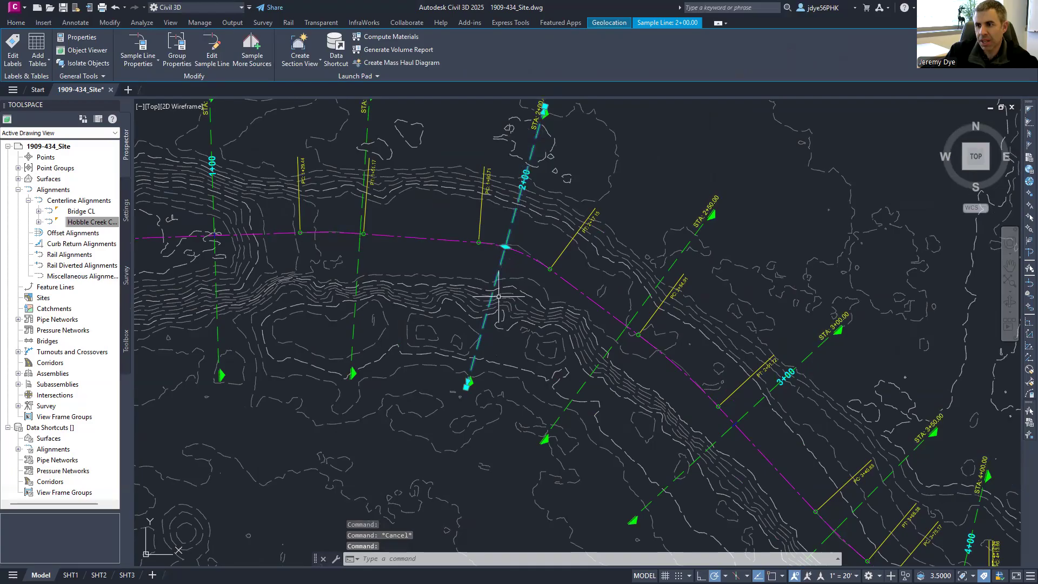
{"action": "scroll", "coordinate": [487, 256], "scroll_direction": "down", "scroll_amount": 2}
{"action": "scroll", "coordinate": [602, 281], "scroll_direction": "down", "scroll_amount": 2}
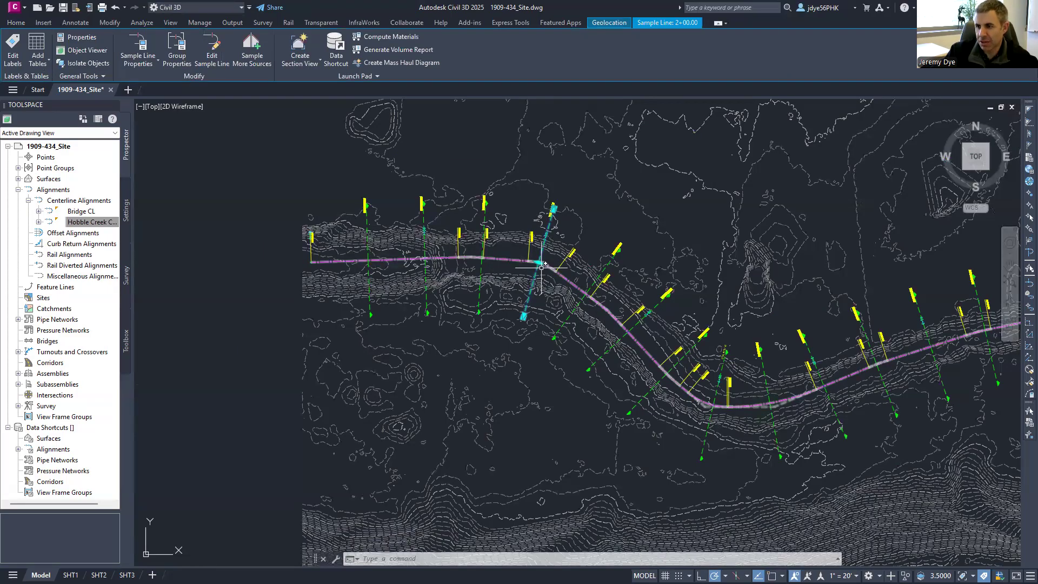
{"action": "scroll", "coordinate": [560, 278], "scroll_direction": "up", "scroll_amount": 2}
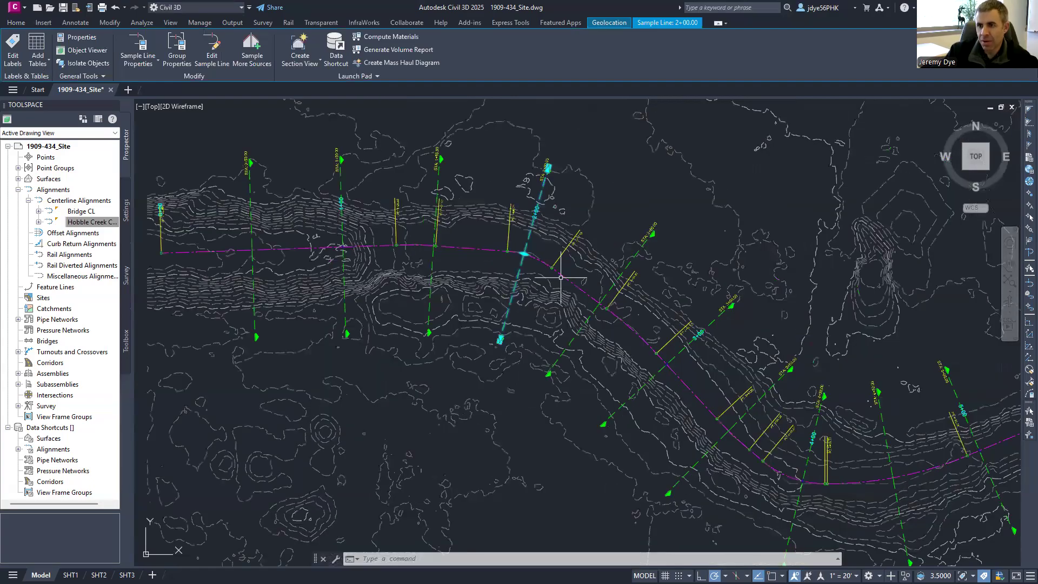
{"action": "scroll", "coordinate": [561, 278], "scroll_direction": "up", "scroll_amount": 2}
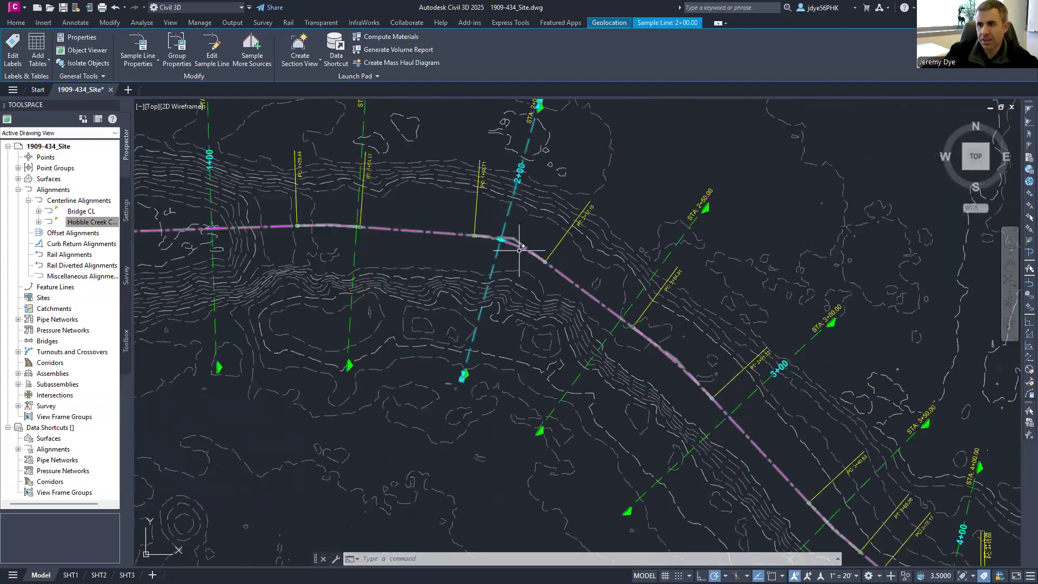
{"action": "left_click", "coordinate": [462, 378]}
{"action": "scroll", "coordinate": [482, 377], "scroll_direction": "down", "scroll_amount": 2}
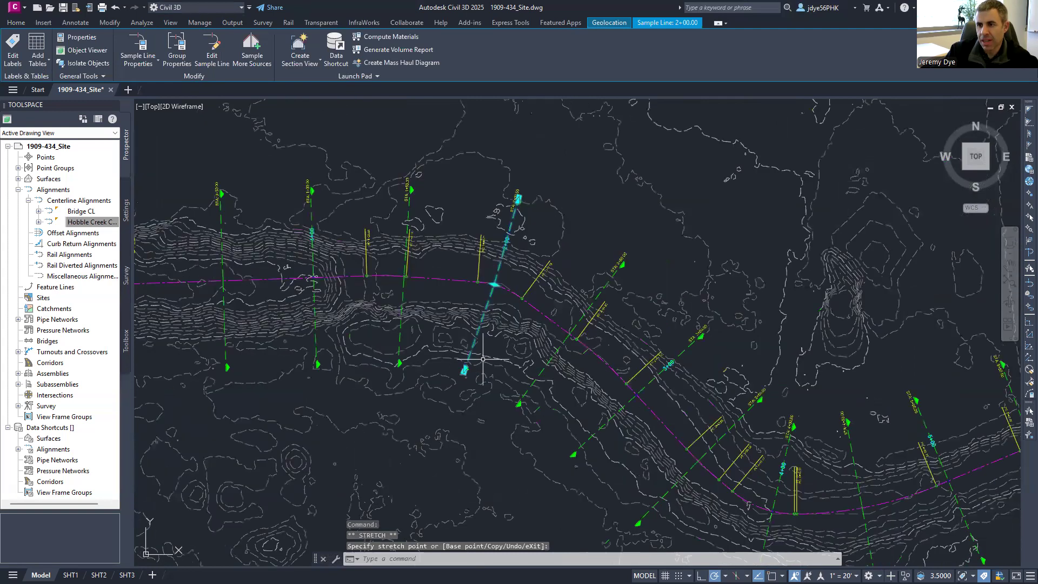
{"action": "scroll", "coordinate": [459, 296], "scroll_direction": "down", "scroll_amount": 3}
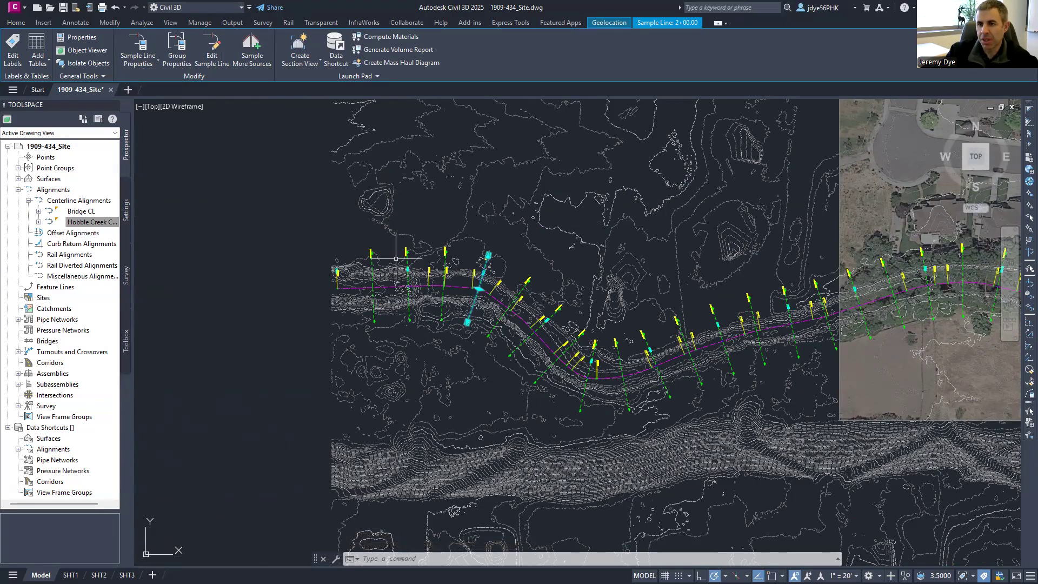
{"action": "scroll", "coordinate": [482, 250], "scroll_direction": "down", "scroll_amount": 2}
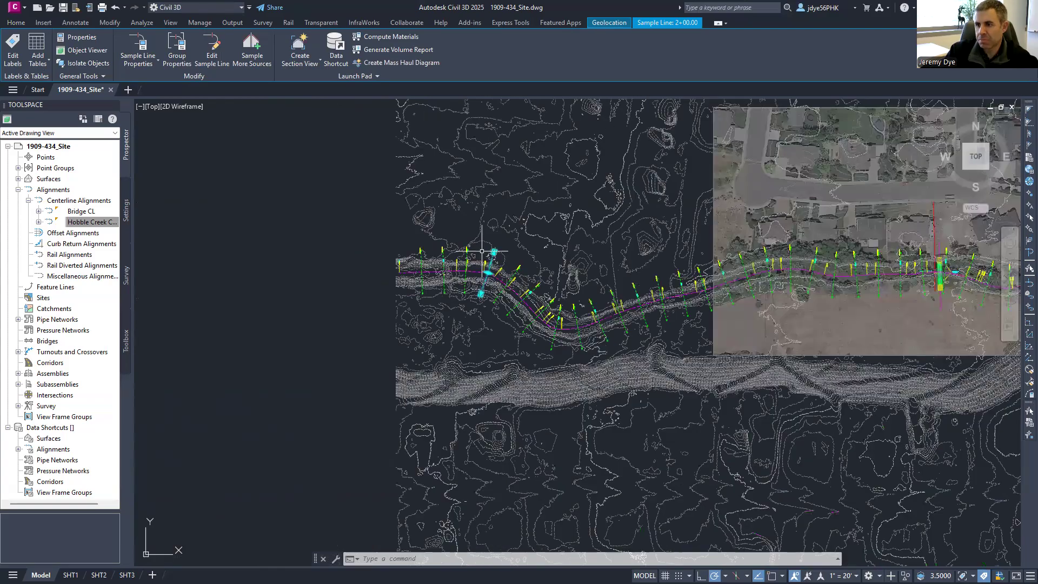
{"action": "scroll", "coordinate": [481, 250], "scroll_direction": "down", "scroll_amount": 2}
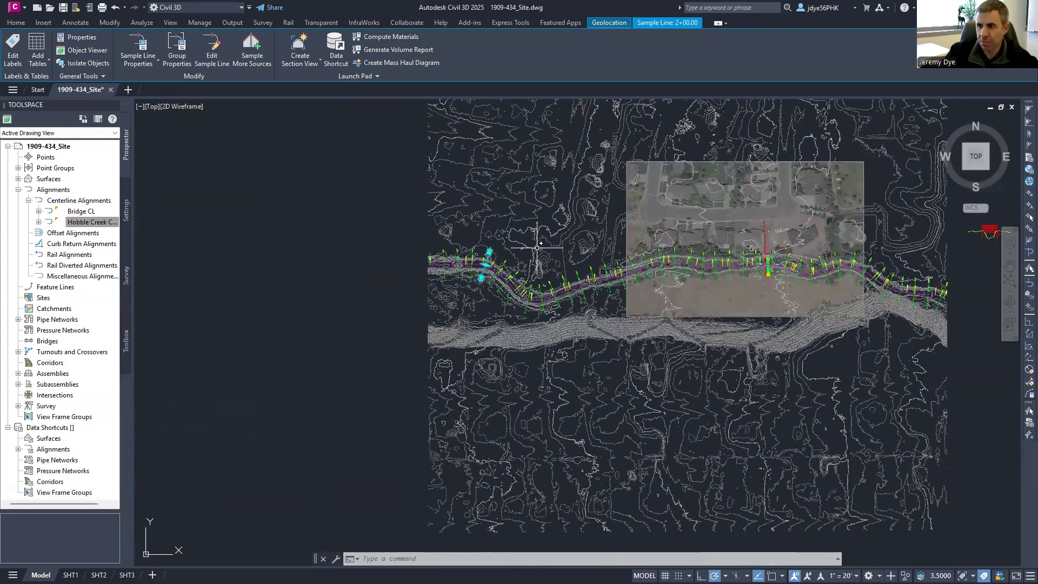
{"action": "scroll", "coordinate": [537, 247], "scroll_direction": "up", "scroll_amount": 2}
{"action": "scroll", "coordinate": [458, 276], "scroll_direction": "up", "scroll_amount": 3}
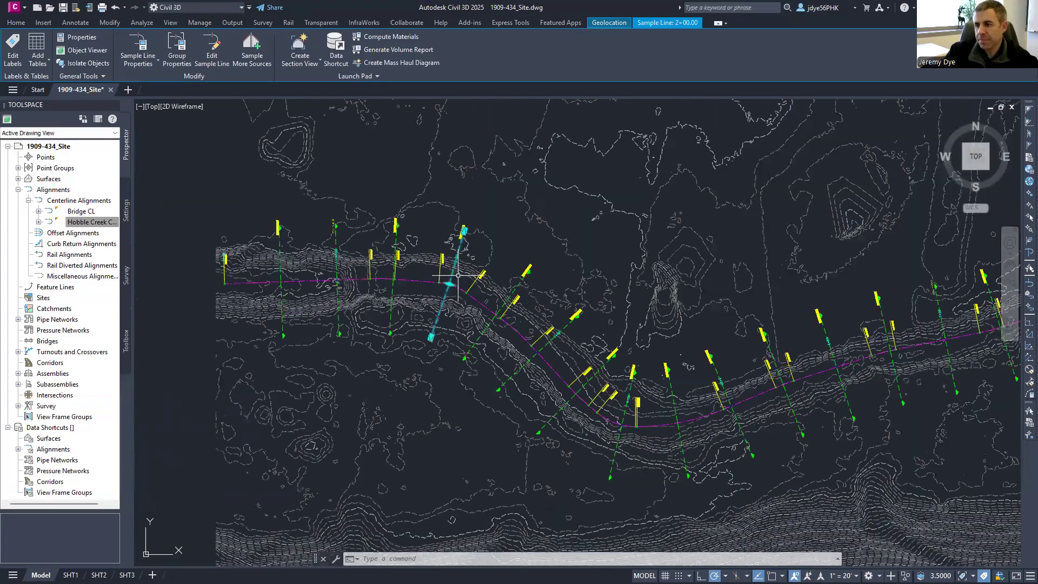
- Stretch both ends of sample line 13+00 by the bridge so it spans the creek
{"action": "key", "text": "Escape"}
{"action": "mouse_move", "coordinate": [636, 379]}
{"action": "middle_mouse_down"}
{"action": "mouse_move", "coordinate": [520, 327]}
{"action": "mouse_move", "coordinate": [175, 344]}
{"action": "middle_mouse_up"}
{"action": "key", "text": "Escape"}
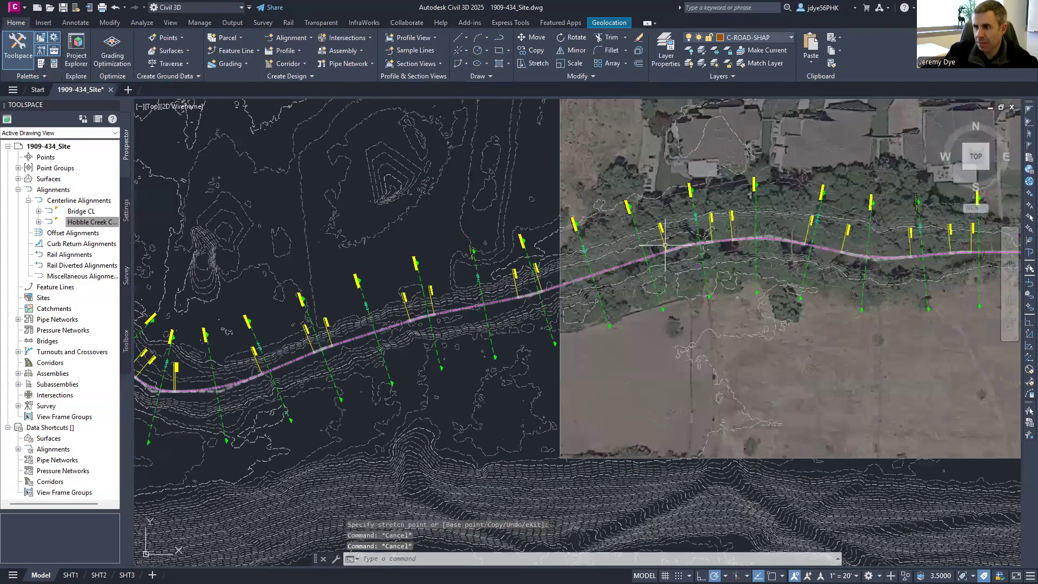
{"action": "middle_click_drag", "start_coordinate": [796, 232], "coordinate": [384, 249]}
{"action": "scroll", "coordinate": [383, 248], "scroll_direction": "up", "scroll_amount": 2}
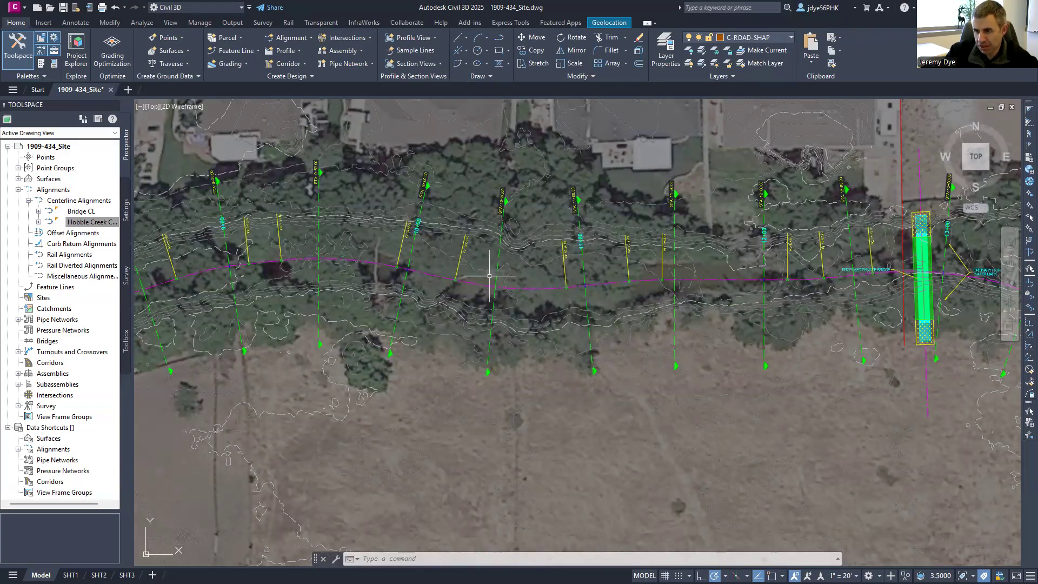
{"action": "middle_click_drag", "start_coordinate": [727, 297], "coordinate": [474, 287]}
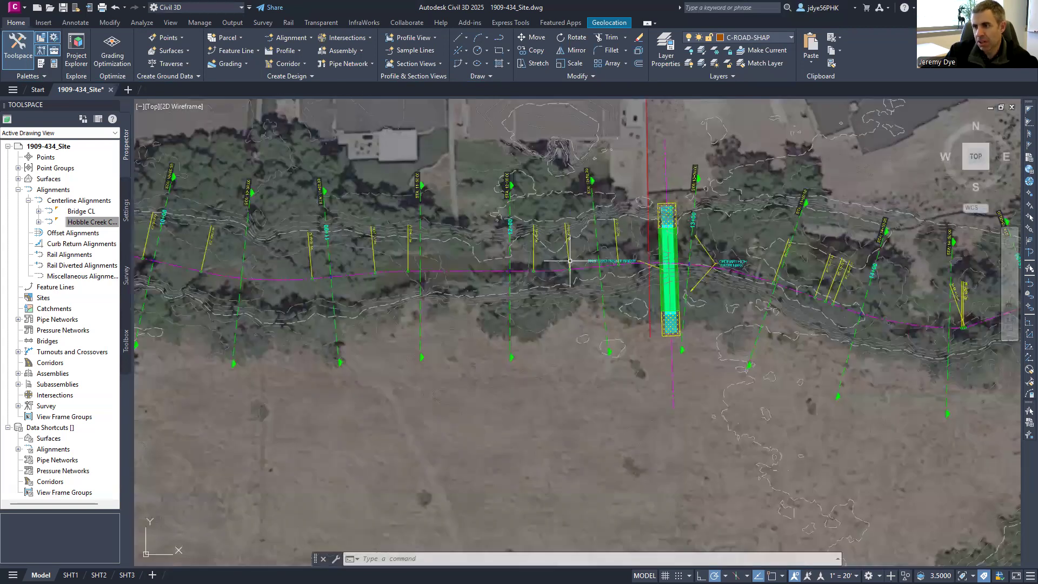
{"action": "left_click", "coordinate": [688, 286]}
{"action": "left_click", "coordinate": [682, 348]}
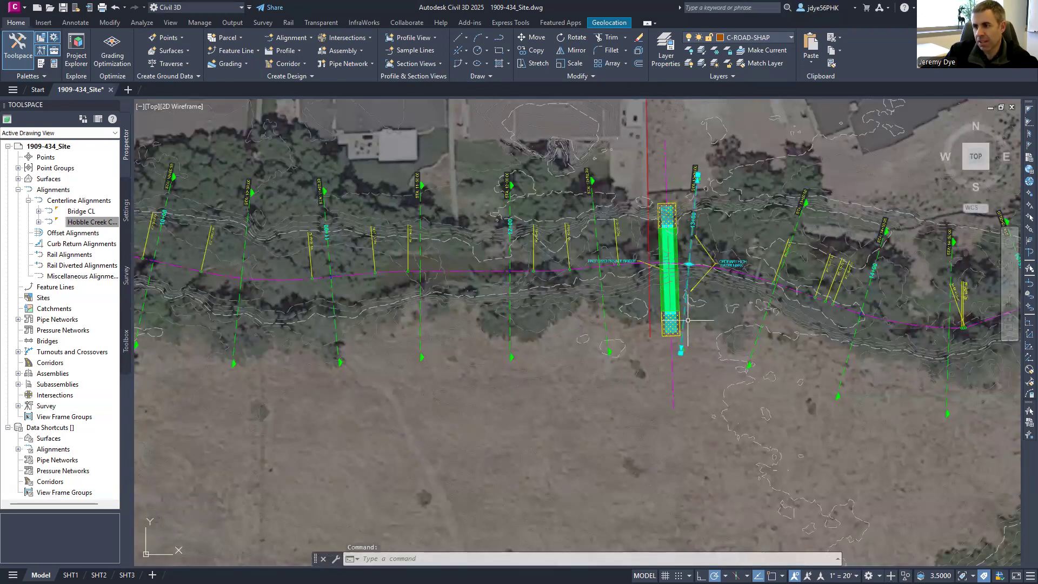
{"action": "left_click", "coordinate": [684, 351]}
{"action": "left_click", "coordinate": [697, 176]}
{"action": "left_click", "coordinate": [689, 176]}
- Reposition the top and bottom ends of the next sample line east of the bridge
{"action": "mouse_move", "coordinate": [782, 301]}
{"action": "middle_mouse_down"}
{"action": "mouse_move", "coordinate": [672, 272]}
{"action": "mouse_move", "coordinate": [573, 203]}
{"action": "middle_mouse_up"}
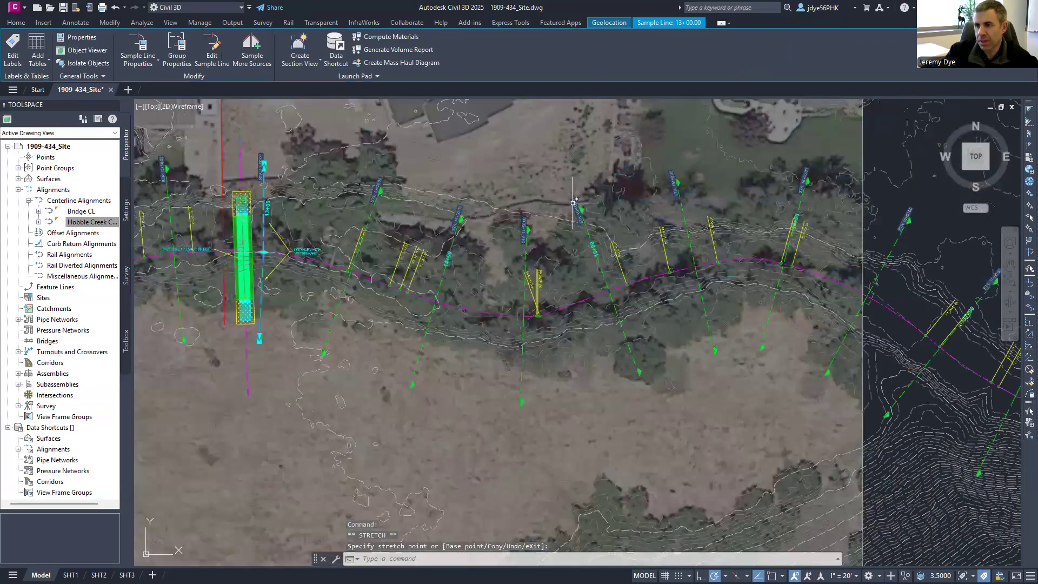
{"action": "left_click", "coordinate": [574, 204]}
{"action": "left_click", "coordinate": [579, 207]}
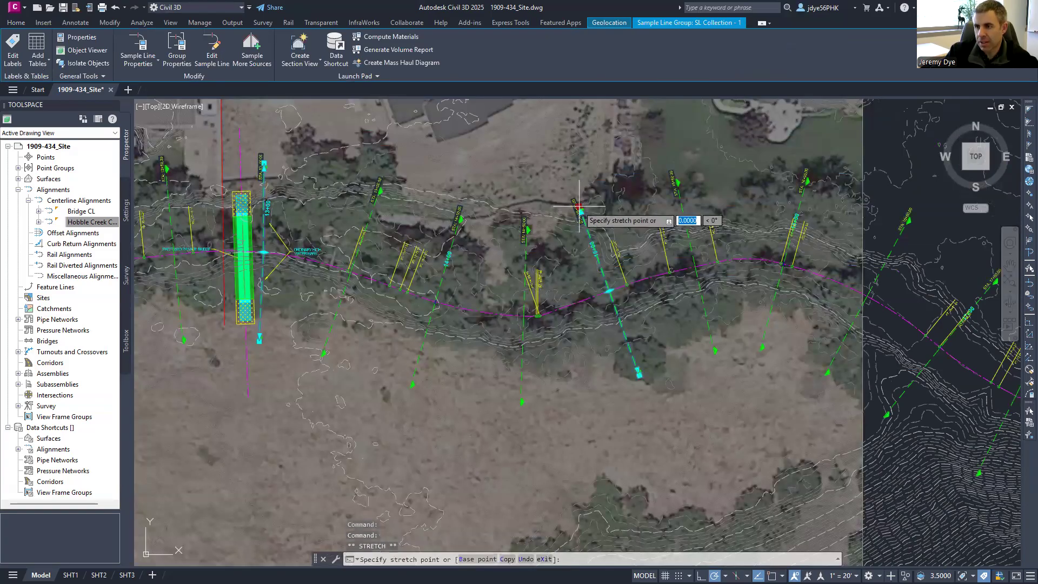
{"action": "left_click", "coordinate": [591, 206]}
{"action": "left_click", "coordinate": [638, 373]}
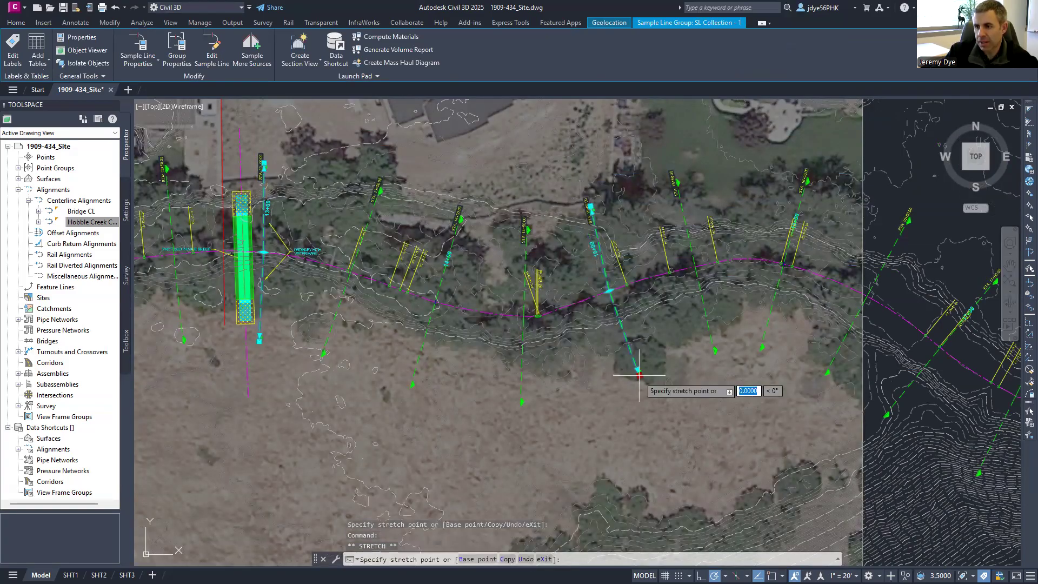
{"action": "left_click", "coordinate": [626, 381]}
- Stretch the upper end of another sample line farther east
{"action": "middle_click_drag", "start_coordinate": [759, 275], "coordinate": [350, 204]}
{"action": "scroll", "coordinate": [350, 205], "scroll_direction": "up", "scroll_amount": 2}
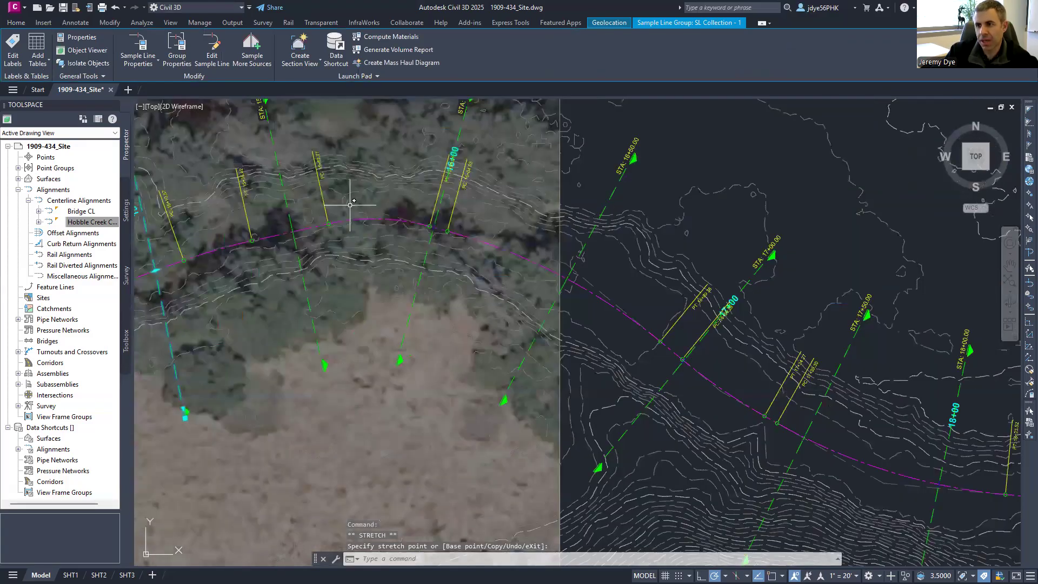
{"action": "scroll", "coordinate": [470, 238], "scroll_direction": "down", "scroll_amount": 2}
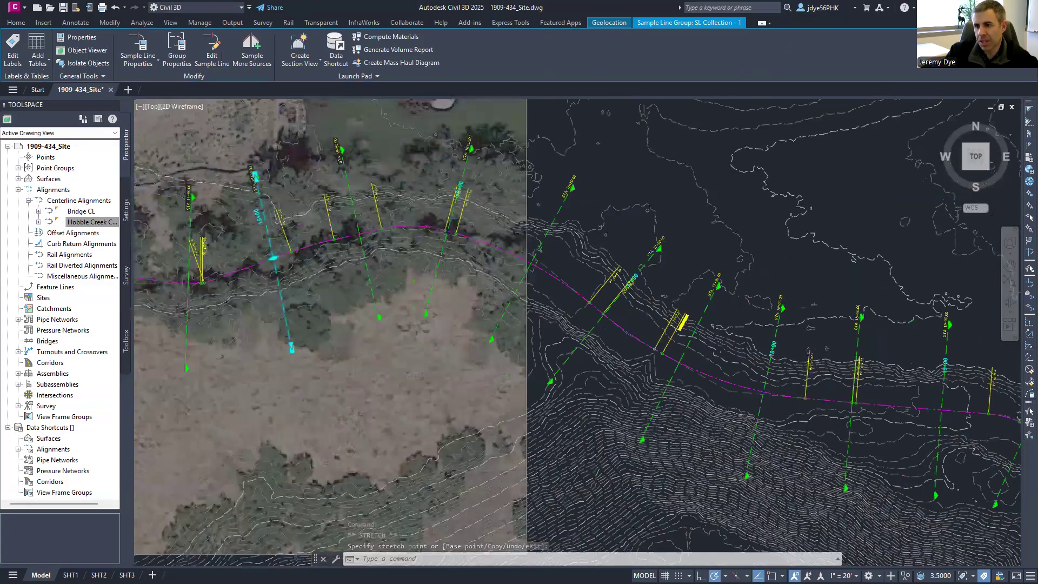
{"action": "scroll", "coordinate": [474, 235], "scroll_direction": "down", "scroll_amount": 2}
{"action": "left_click", "coordinate": [526, 328]}
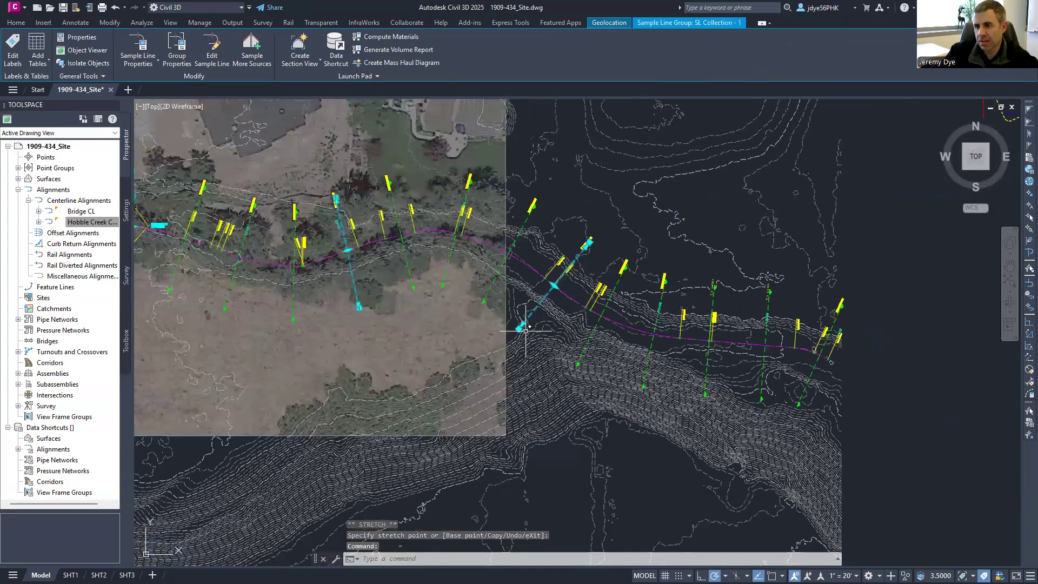
{"action": "left_click", "coordinate": [523, 328]}
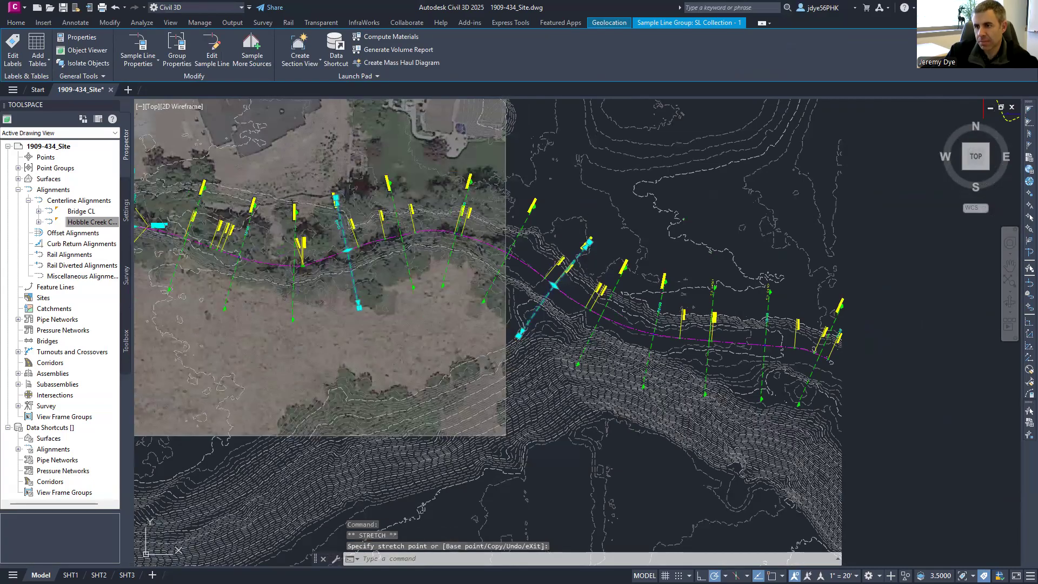
{"action": "left_click", "coordinate": [588, 242]}
{"action": "left_click", "coordinate": [588, 237]}
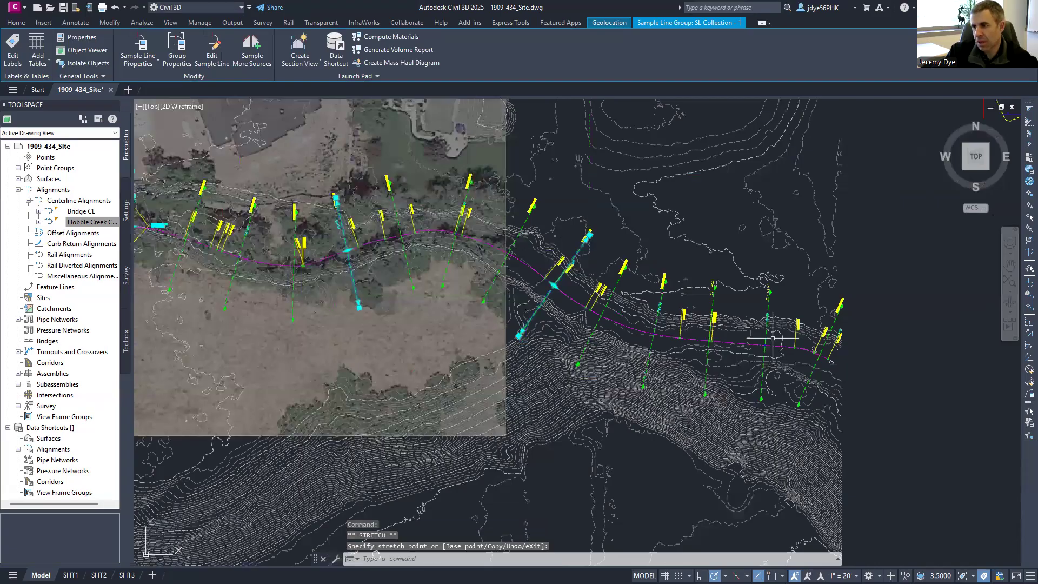
- Extend the easternmost sample line's lower end slightly south, then cancel the stretch
{"action": "scroll", "coordinate": [847, 362], "scroll_direction": "up", "scroll_amount": 2}
{"action": "left_click", "coordinate": [779, 411]}
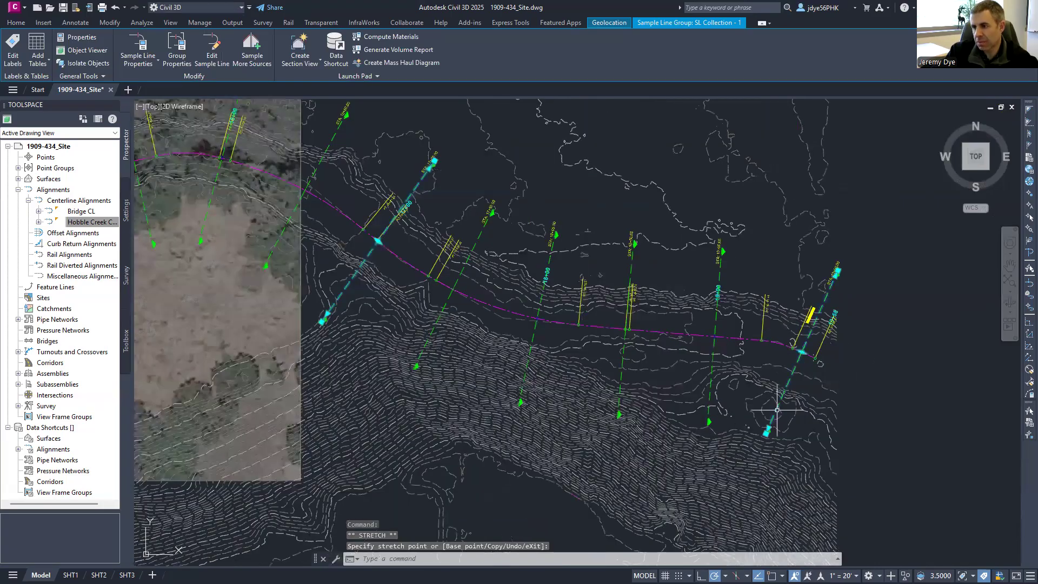
{"action": "left_click", "coordinate": [767, 429]}
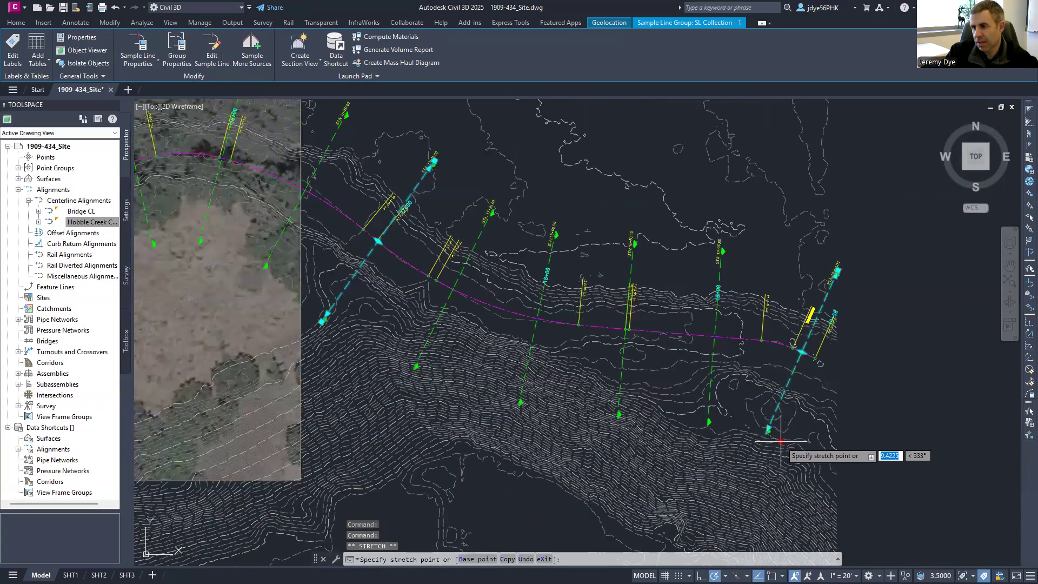
{"action": "left_click", "coordinate": [776, 432]}
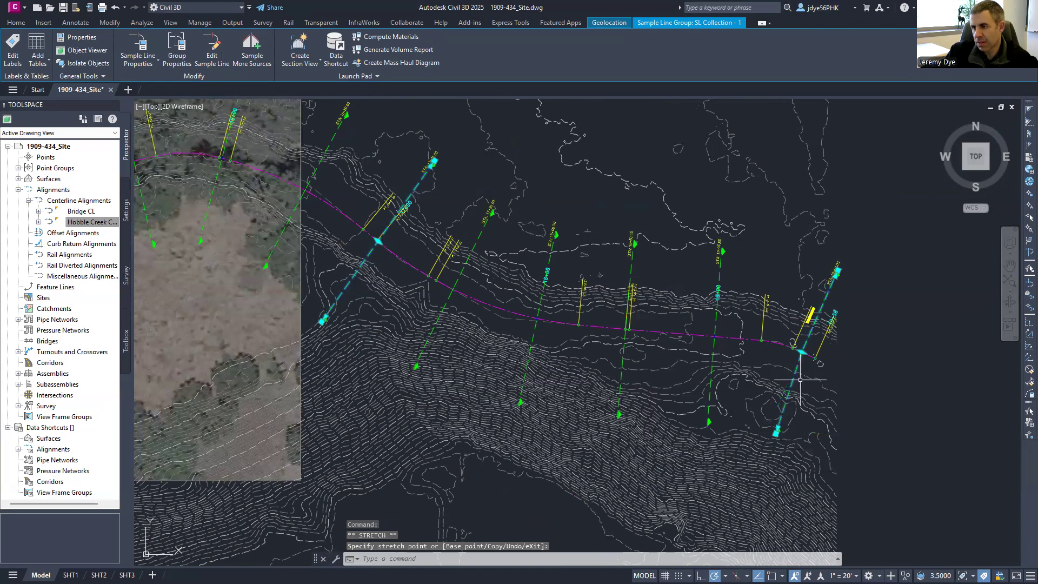
{"action": "left_click", "coordinate": [836, 271]}
{"action": "key", "text": "Escape"}
{"action": "key", "text": "Escape"}
{"action": "key", "text": "Escape"}
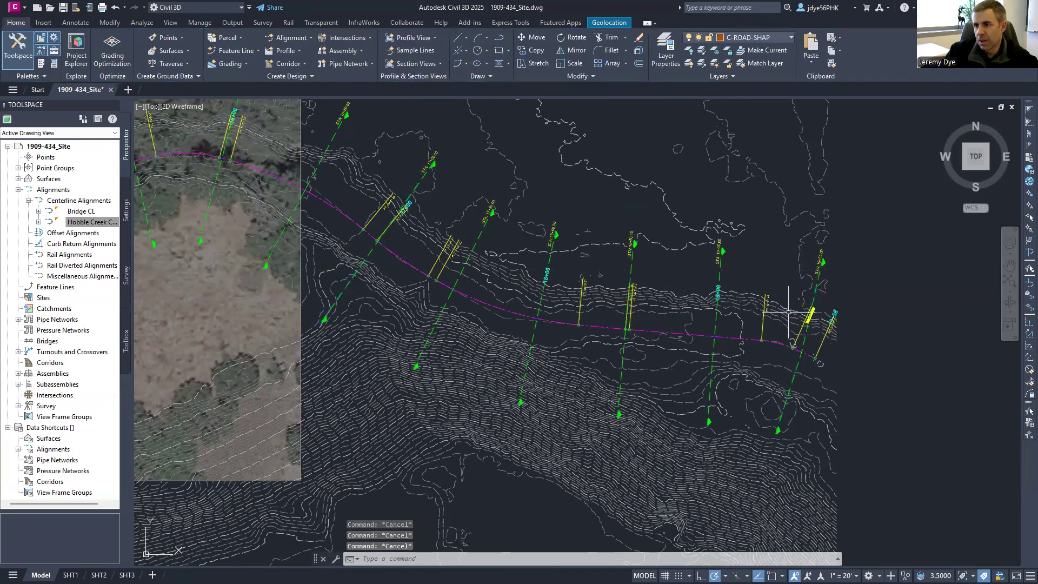
{"action": "scroll", "coordinate": [789, 314], "scroll_direction": "down", "scroll_amount": 2}
{"action": "scroll", "coordinate": [651, 303], "scroll_direction": "down", "scroll_amount": 3}
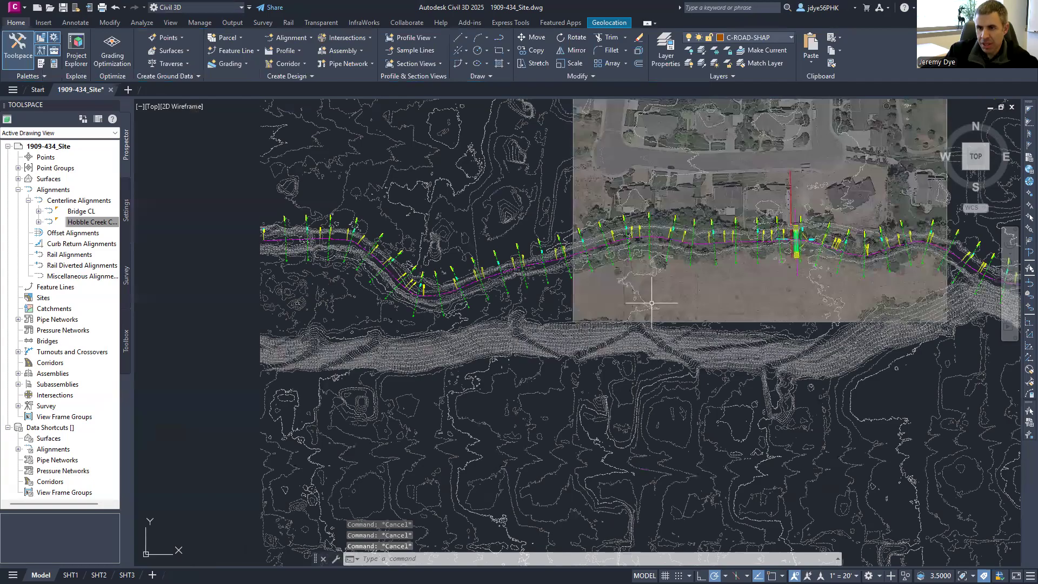
{"action": "scroll", "coordinate": [289, 236], "scroll_direction": "up", "scroll_amount": 4}
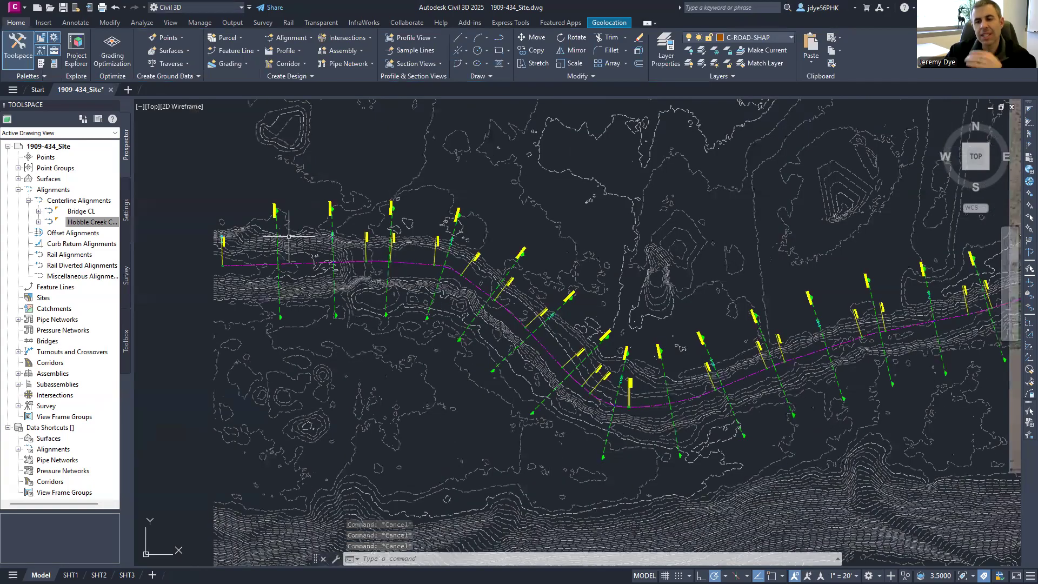
{"action": "scroll", "coordinate": [288, 236], "scroll_direction": "up", "scroll_amount": 3}
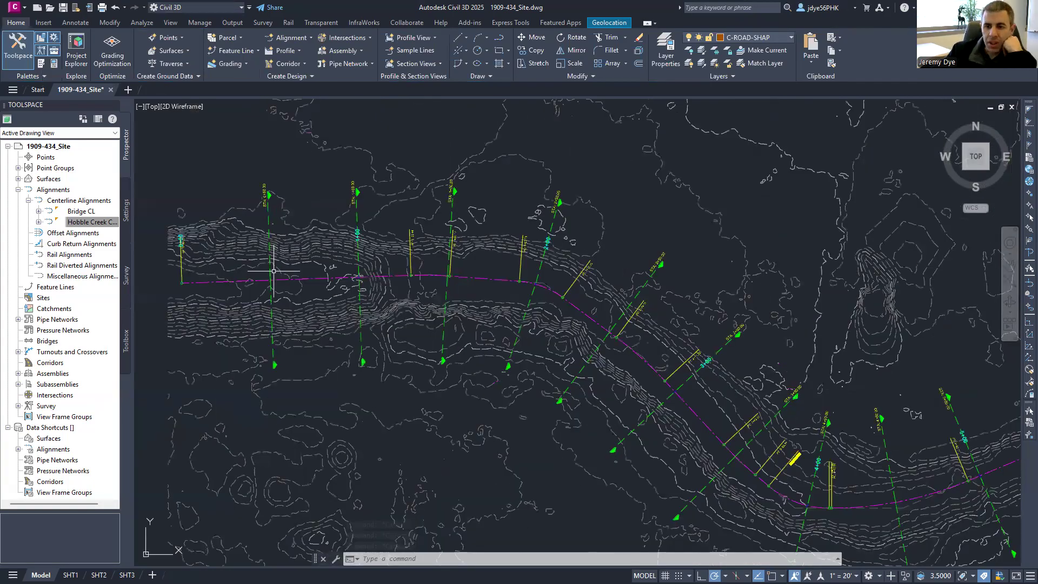
{"action": "scroll", "coordinate": [273, 270], "scroll_direction": "up", "scroll_amount": 5}
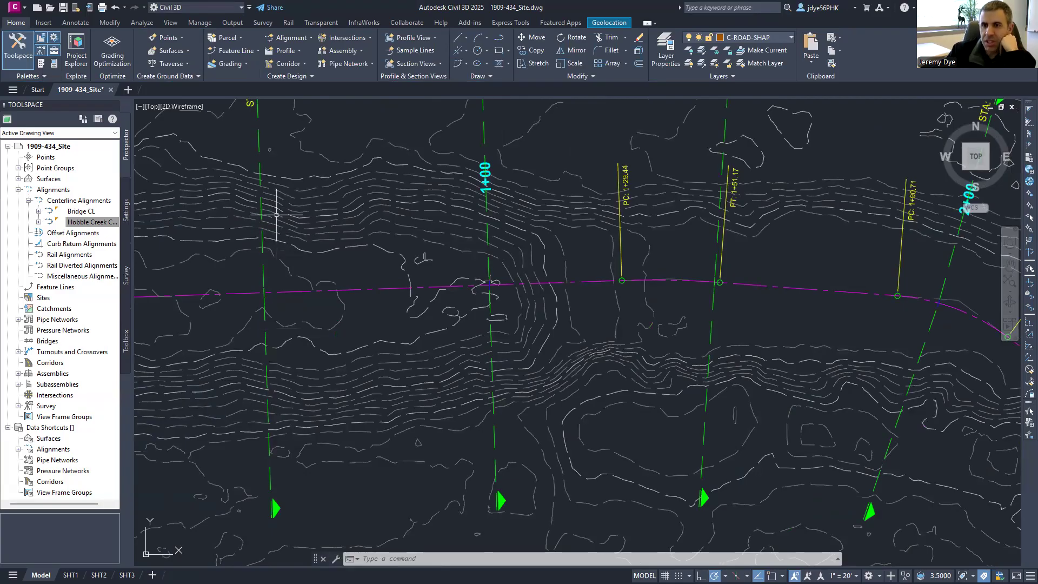
{"action": "scroll", "coordinate": [250, 209], "scroll_direction": "down", "scroll_amount": 8}
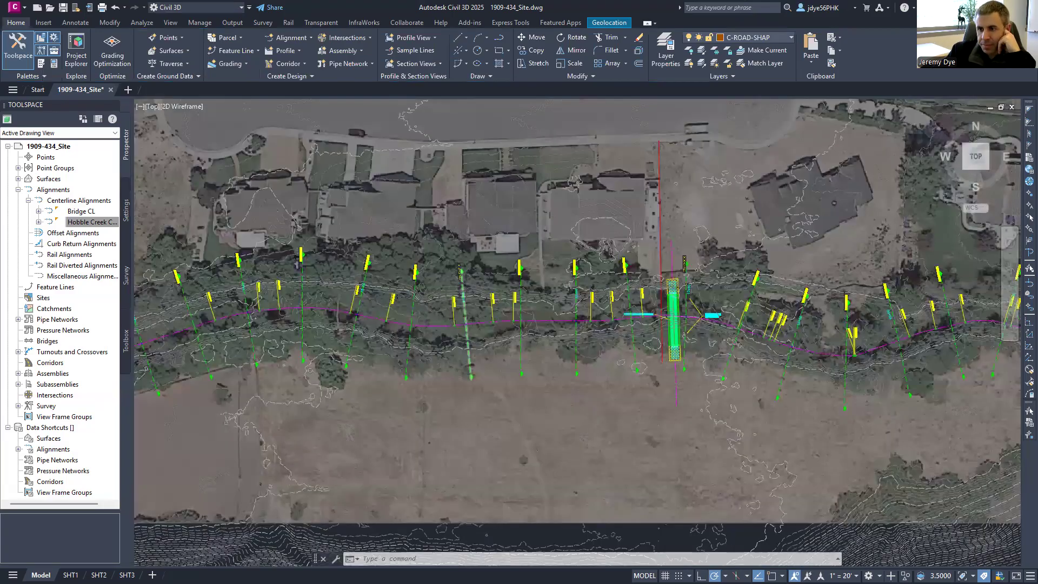
{"action": "scroll", "coordinate": [709, 262], "scroll_direction": "up", "scroll_amount": 5}
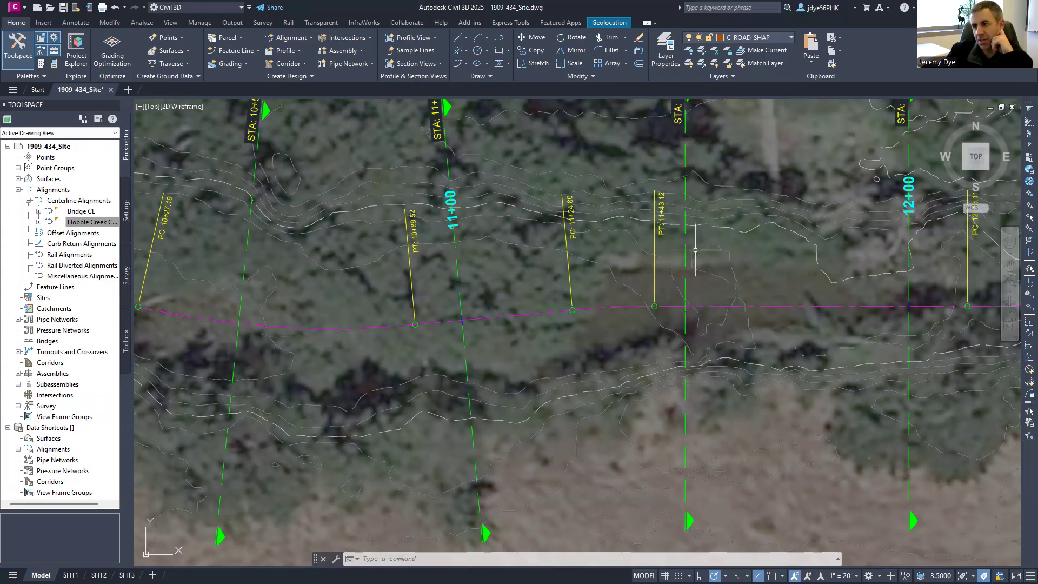
{"action": "scroll", "coordinate": [741, 236], "scroll_direction": "down", "scroll_amount": 2}
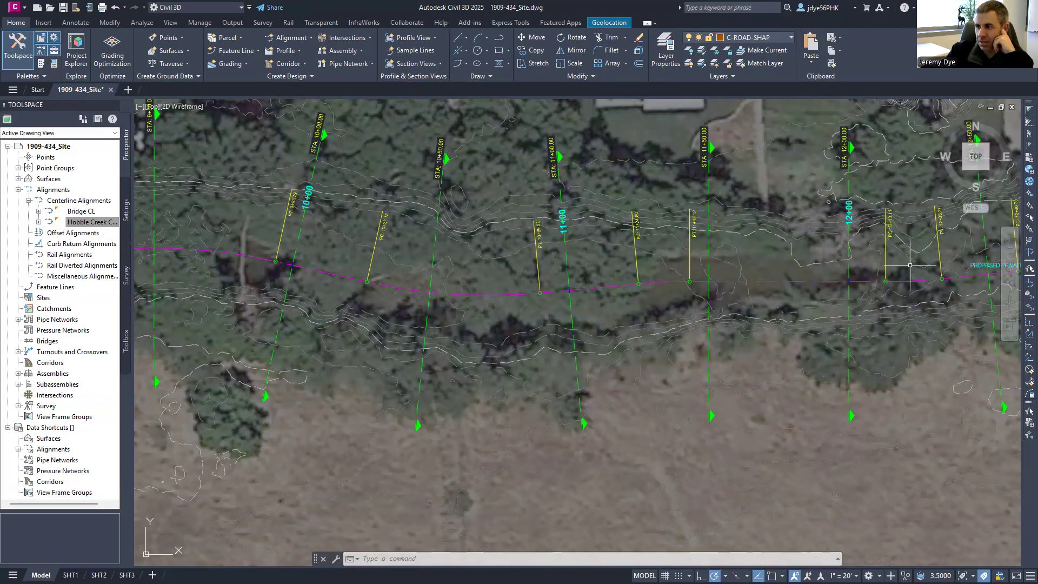
{"action": "middle_click_drag", "start_coordinate": [913, 248], "coordinate": [559, 294]}
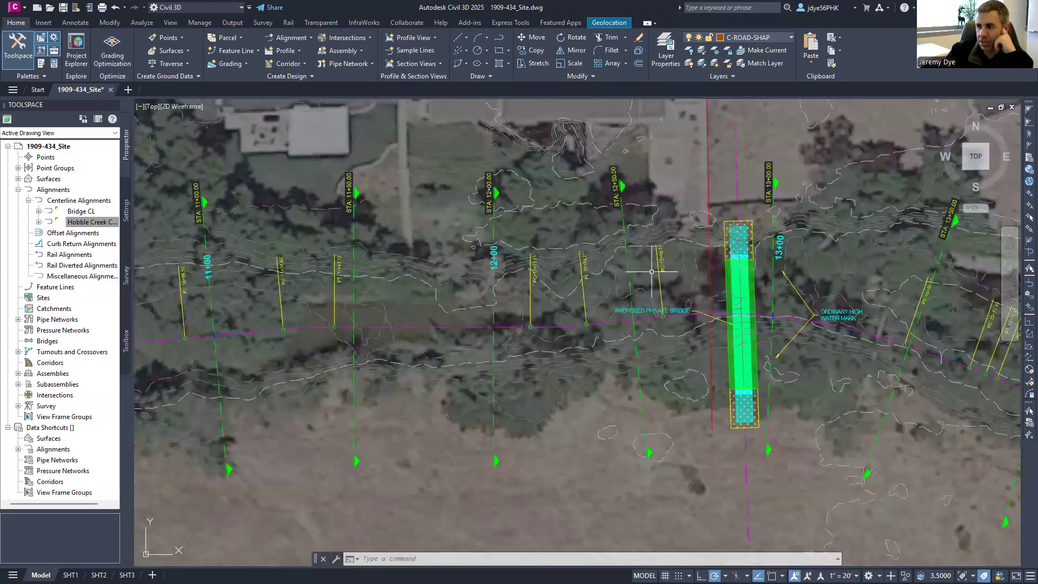
{"action": "scroll", "coordinate": [696, 314], "scroll_direction": "down", "scroll_amount": 10}
{"action": "scroll", "coordinate": [595, 325], "scroll_direction": "up", "scroll_amount": 6}
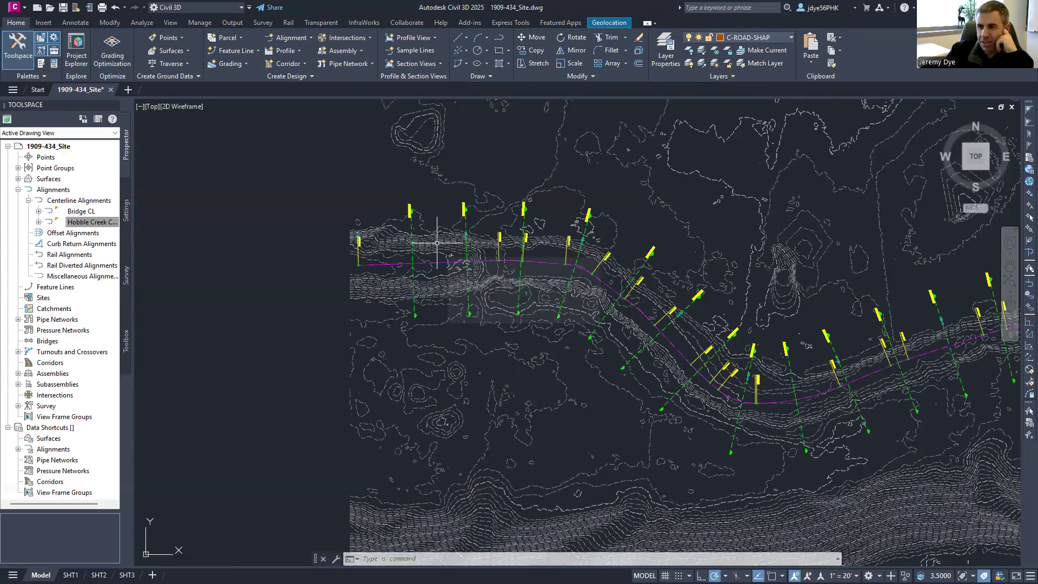
{"action": "scroll", "coordinate": [531, 172], "scroll_direction": "up", "scroll_amount": 6}
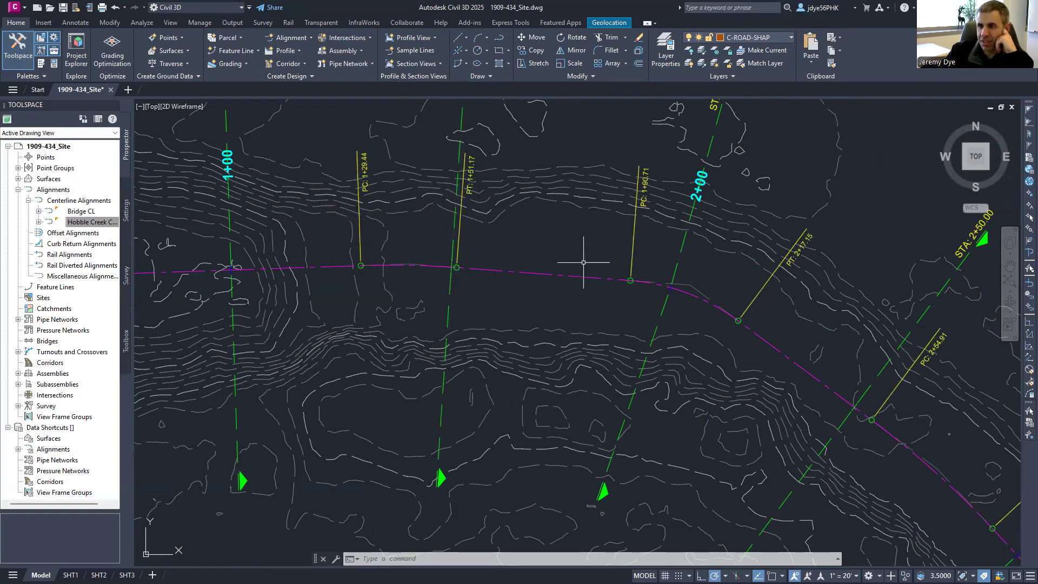
{"action": "scroll", "coordinate": [610, 237], "scroll_direction": "down", "scroll_amount": 2}
{"action": "scroll", "coordinate": [610, 237], "scroll_direction": "down", "scroll_amount": 2}
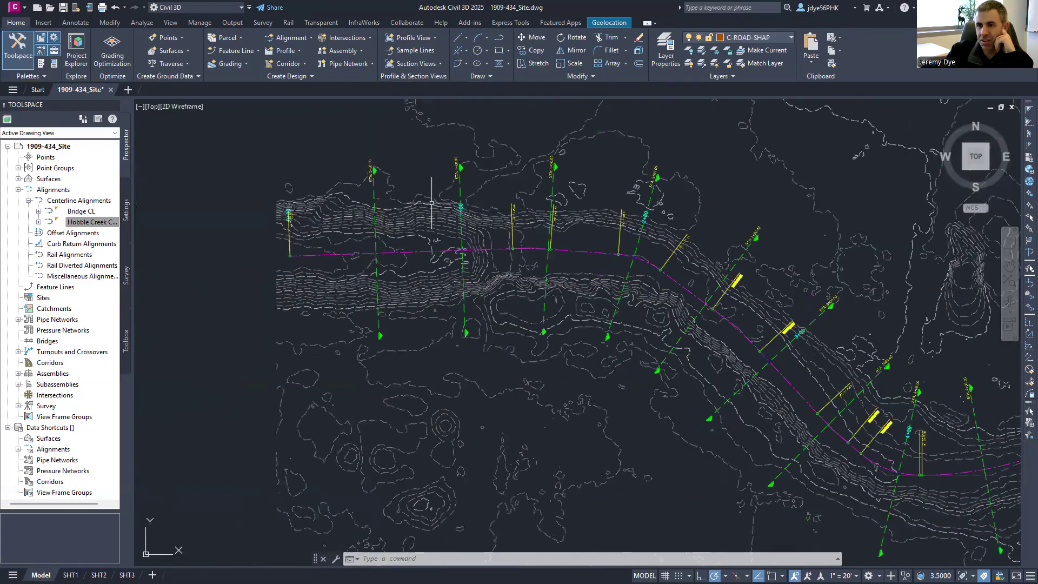
- Create a new alignment named 'Hobble Creek Right' using Tangent-Tangent (With curves)
{"action": "left_click", "coordinate": [306, 38]}
{"action": "left_click", "coordinate": [324, 55]}
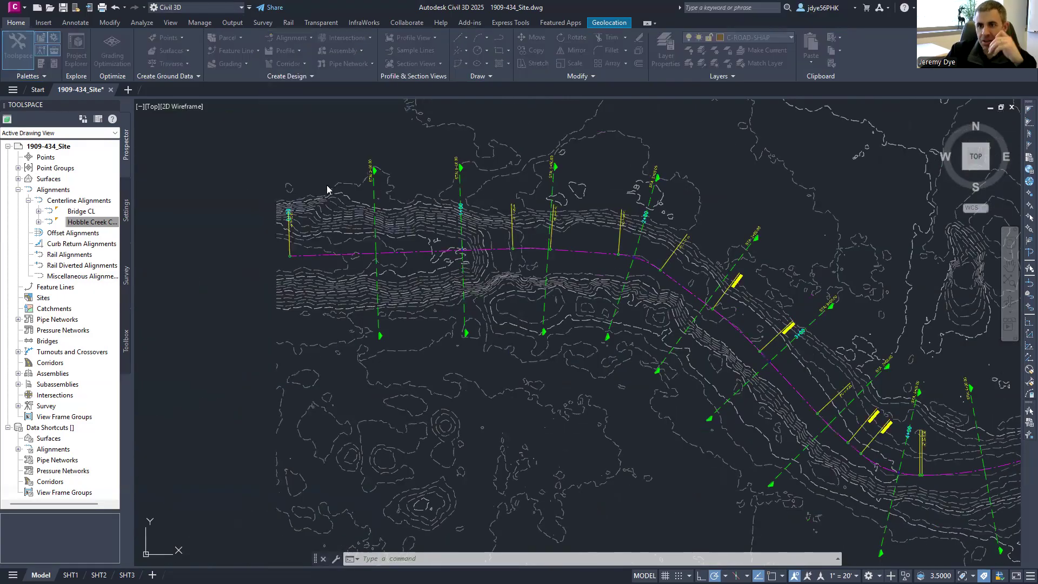
{"action": "left_click", "coordinate": [512, 156]}
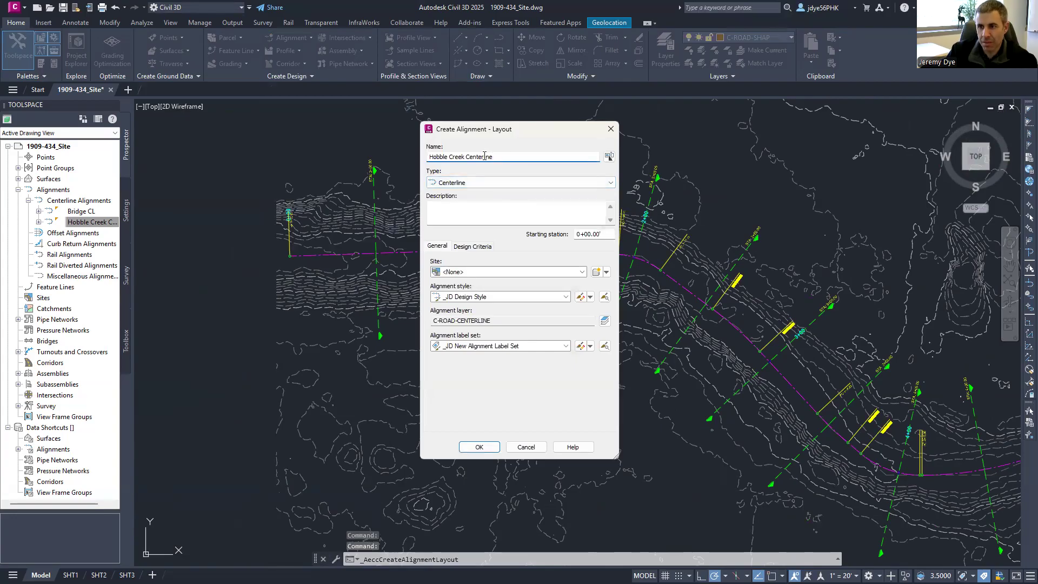
{"action": "type", "text": "Hobble Creek Right"}
{"action": "left_click", "coordinate": [483, 449]}
{"action": "left_click", "coordinate": [360, 119]}
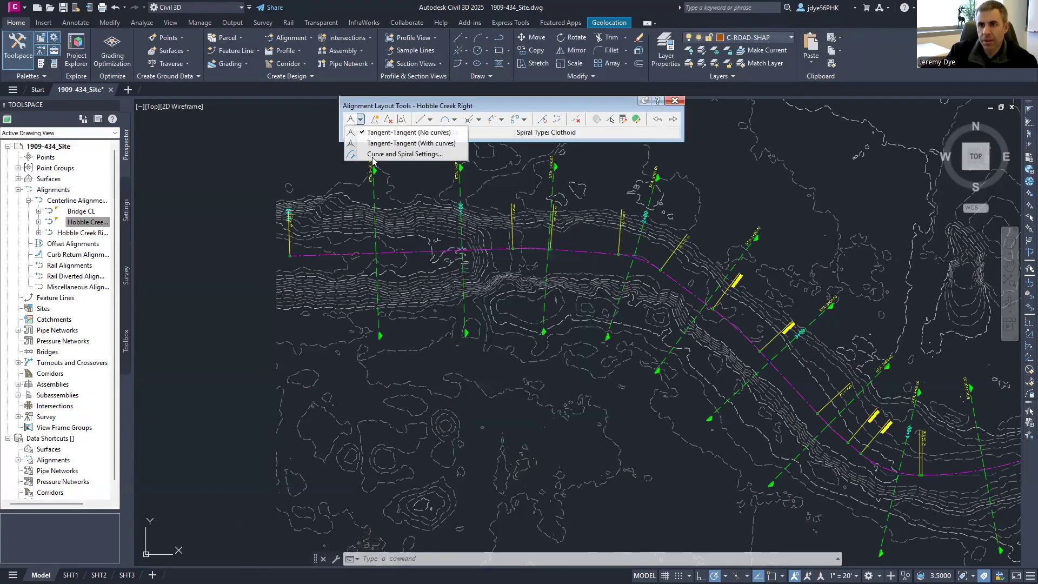
{"action": "left_click", "coordinate": [384, 144]}
- Place the alignment's start point and first PIs along the upstream creek
{"action": "scroll", "coordinate": [298, 273], "scroll_direction": "up", "scroll_amount": 4}
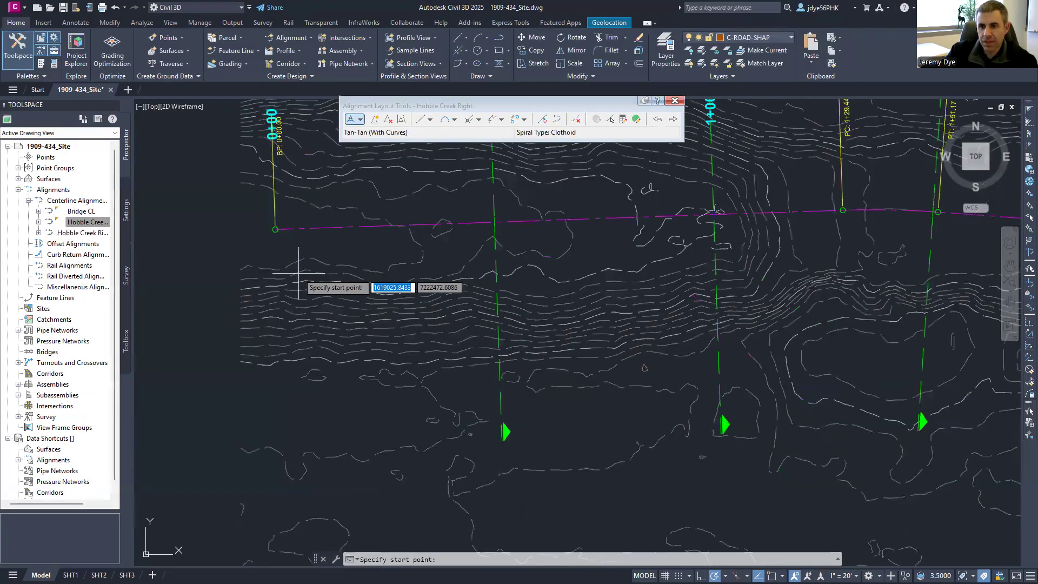
{"action": "scroll", "coordinate": [298, 273], "scroll_direction": "up", "scroll_amount": 2}
{"action": "left_click", "coordinate": [679, 274]}
{"action": "scroll", "coordinate": [329, 295], "scroll_direction": "down", "scroll_amount": 2}
{"action": "scroll", "coordinate": [329, 295], "scroll_direction": "down", "scroll_amount": 2}
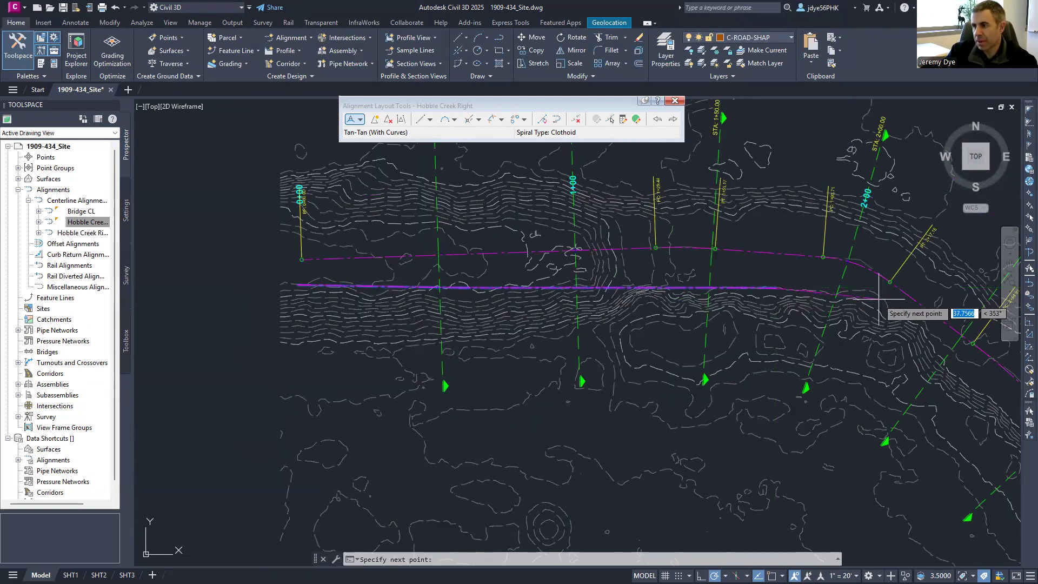
{"action": "mouse_move", "coordinate": [958, 385]}
{"action": "middle_mouse_down"}
{"action": "mouse_move", "coordinate": [609, 227]}
{"action": "mouse_move", "coordinate": [425, 179]}
{"action": "middle_mouse_up"}
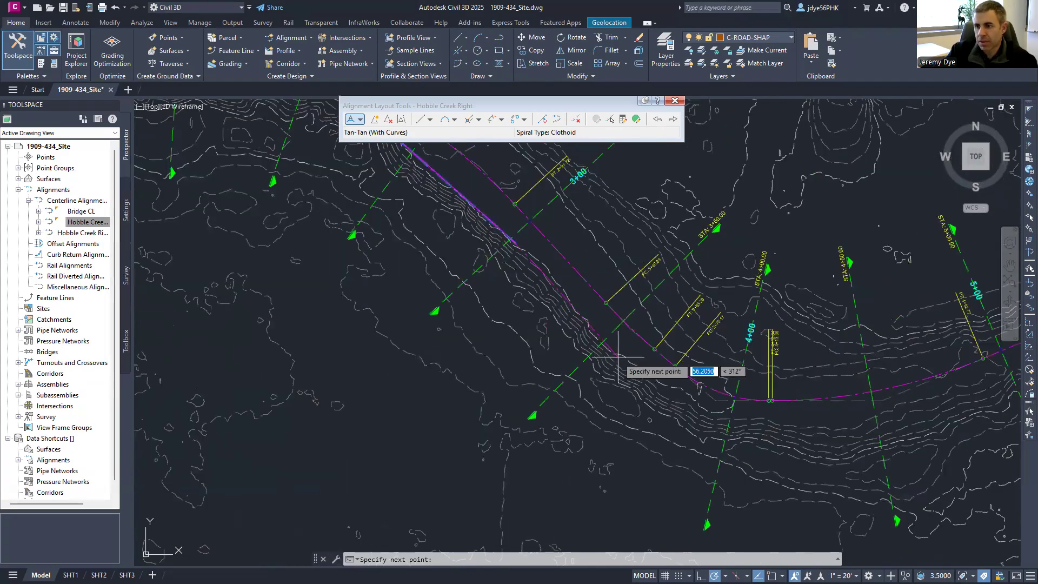
{"action": "left_click", "coordinate": [697, 401]}
{"action": "left_click", "coordinate": [774, 426]}
{"action": "middle_click_drag", "start_coordinate": [971, 384], "coordinate": [599, 395]}
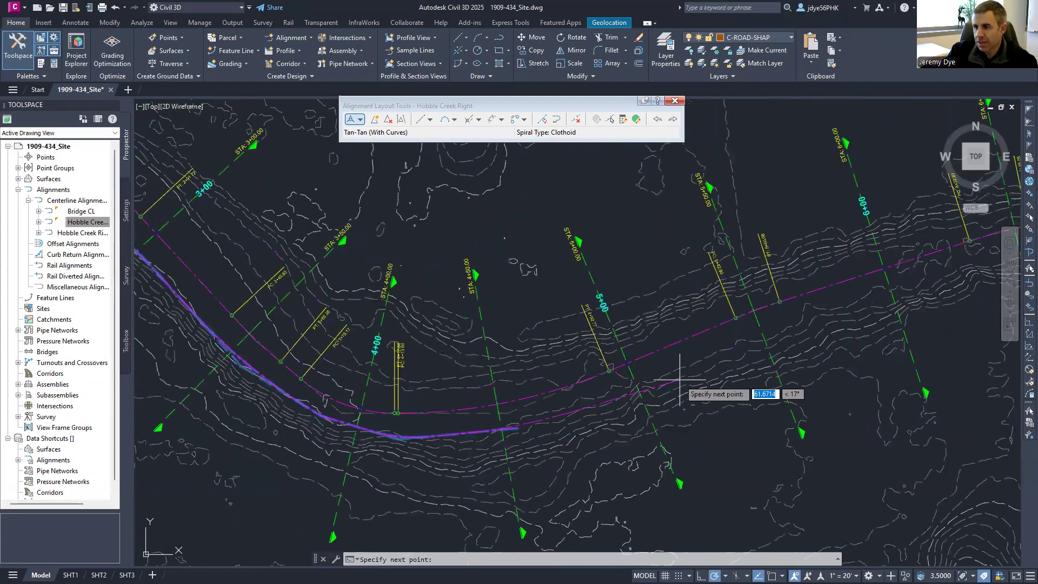
{"action": "middle_click_drag", "start_coordinate": [950, 282], "coordinate": [365, 368]}
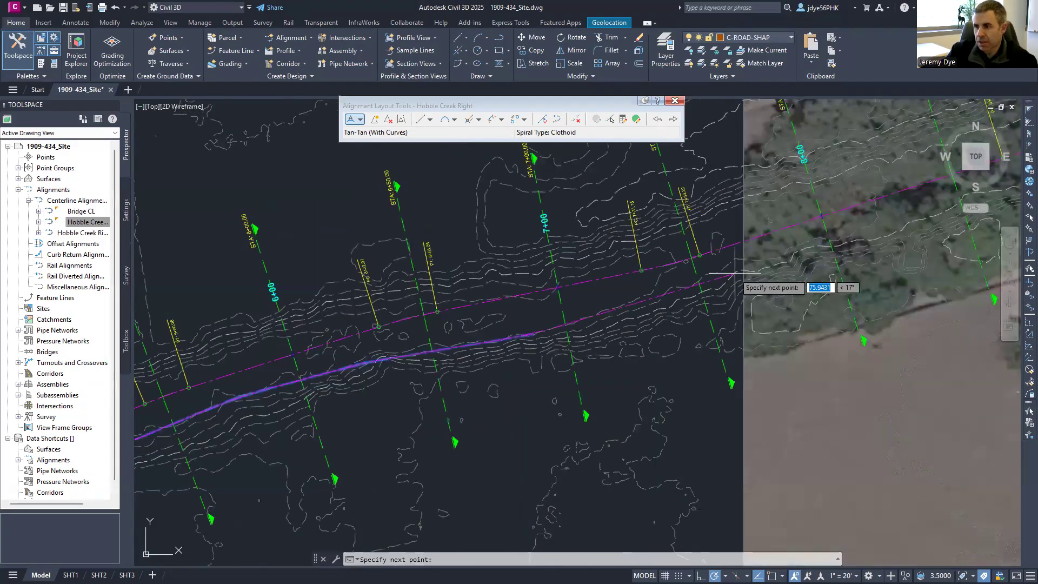
{"action": "middle_click_drag", "start_coordinate": [924, 232], "coordinate": [395, 377]}
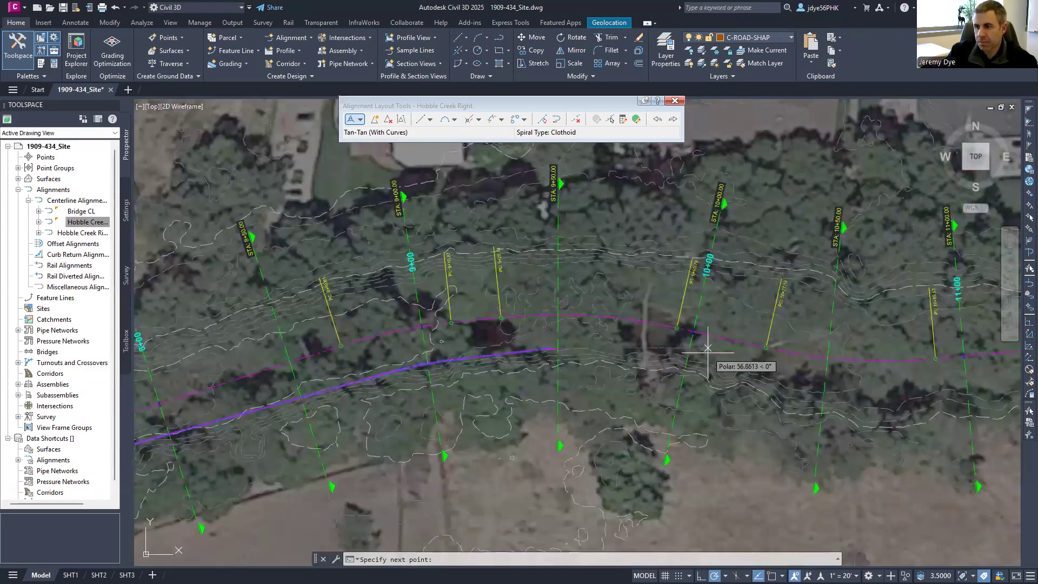
- Add PIs along the creek from stations 9+00 to 11+00 up to the bridge
{"action": "left_click", "coordinate": [695, 356]}
{"action": "left_click", "coordinate": [824, 393]}
{"action": "middle_click_drag", "start_coordinate": [894, 385], "coordinate": [446, 363]}
{"action": "scroll", "coordinate": [451, 369], "scroll_direction": "up", "scroll_amount": 2}
{"action": "left_click", "coordinate": [557, 371]}
{"action": "left_click", "coordinate": [777, 344]}
{"action": "middle_click_drag", "start_coordinate": [902, 354], "coordinate": [463, 353]}
{"action": "scroll", "coordinate": [464, 352], "scroll_direction": "up", "scroll_amount": 2}
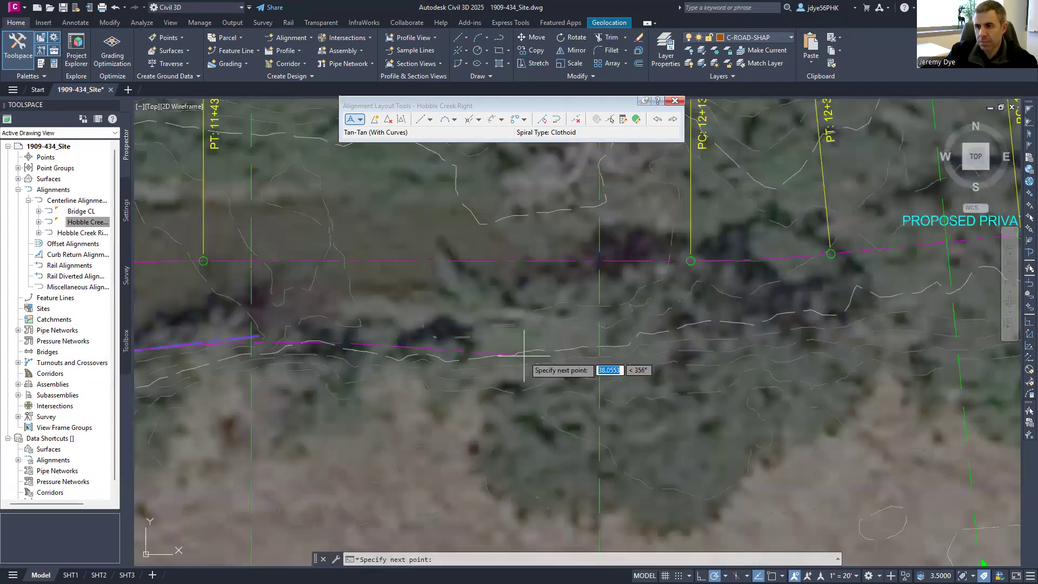
{"action": "left_click", "coordinate": [597, 344]}
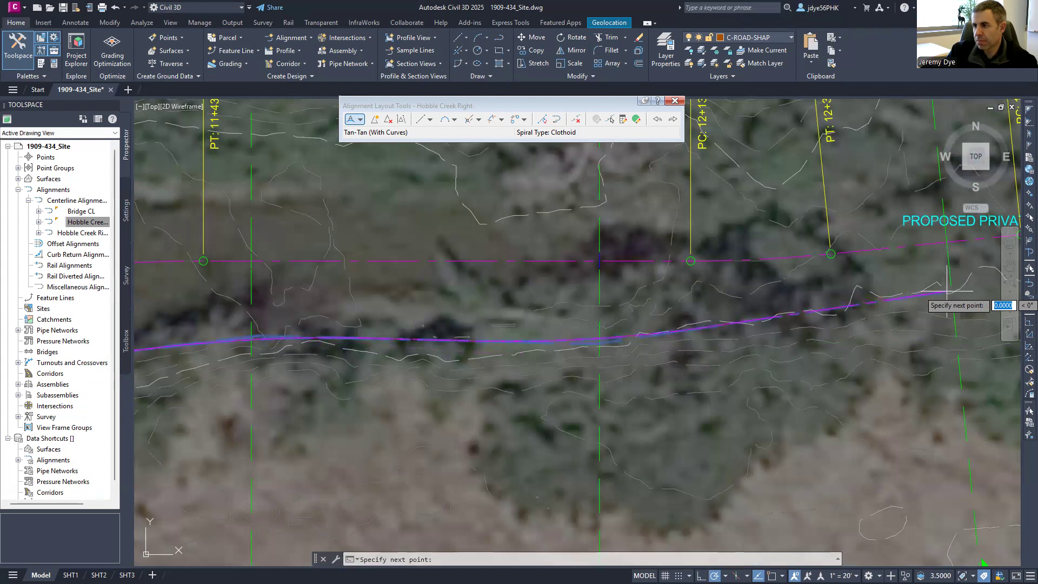
{"action": "scroll", "coordinate": [361, 310], "scroll_direction": "down", "scroll_amount": 2}
{"action": "middle_click_drag", "start_coordinate": [630, 303], "coordinate": [462, 308]}
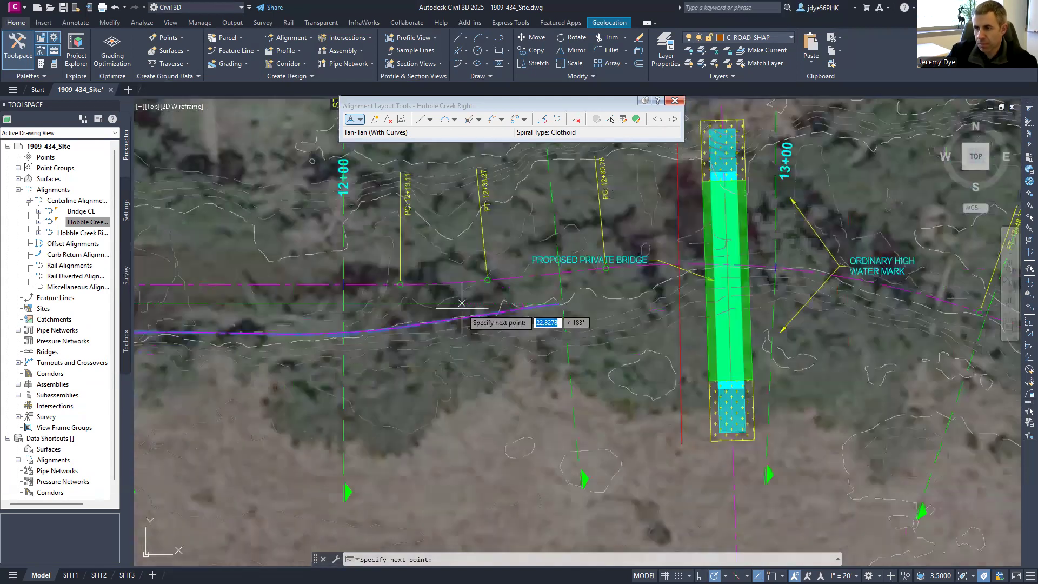
- Place PIs just east of and downstream of the bridge toward station 14+50
{"action": "left_click", "coordinate": [766, 275]}
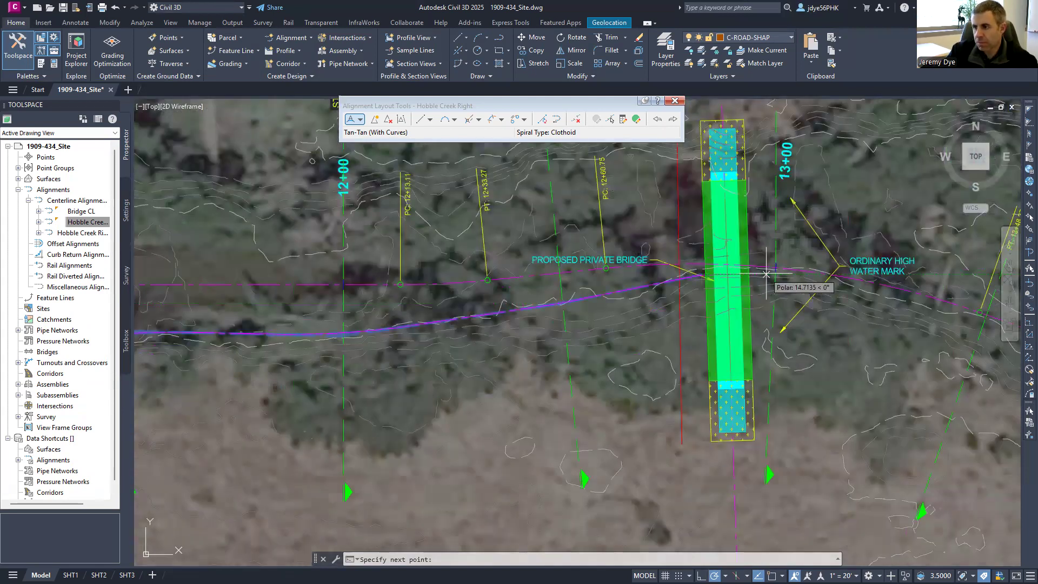
{"action": "mouse_move", "coordinate": [835, 311]}
{"action": "middle_mouse_down"}
{"action": "mouse_move", "coordinate": [786, 299]}
{"action": "mouse_move", "coordinate": [352, 284]}
{"action": "middle_mouse_up"}
{"action": "scroll", "coordinate": [486, 328], "scroll_direction": "up", "scroll_amount": 2}
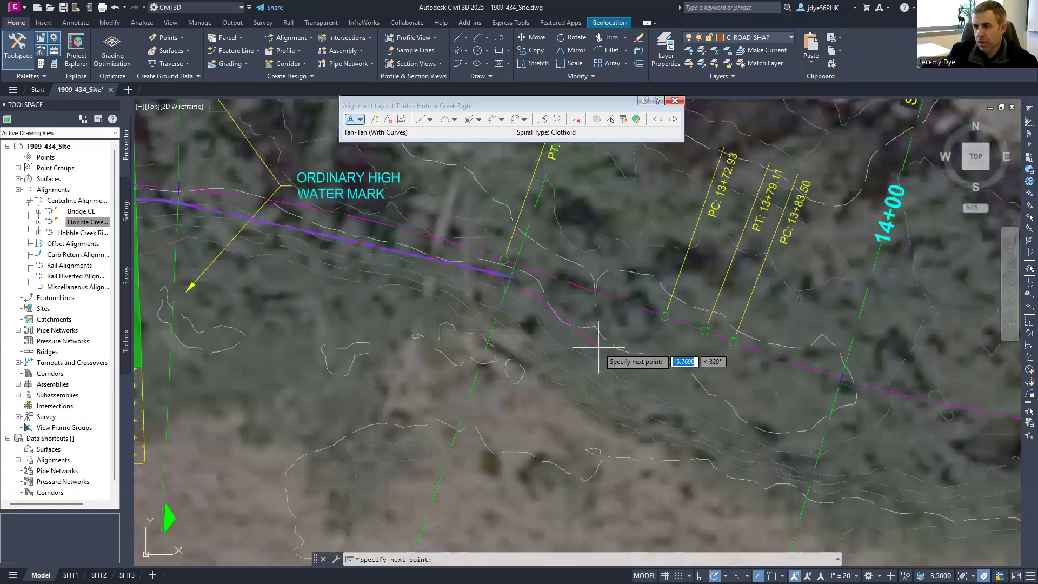
{"action": "left_click", "coordinate": [860, 438]}
{"action": "scroll", "coordinate": [366, 301], "scroll_direction": "down", "scroll_amount": 2}
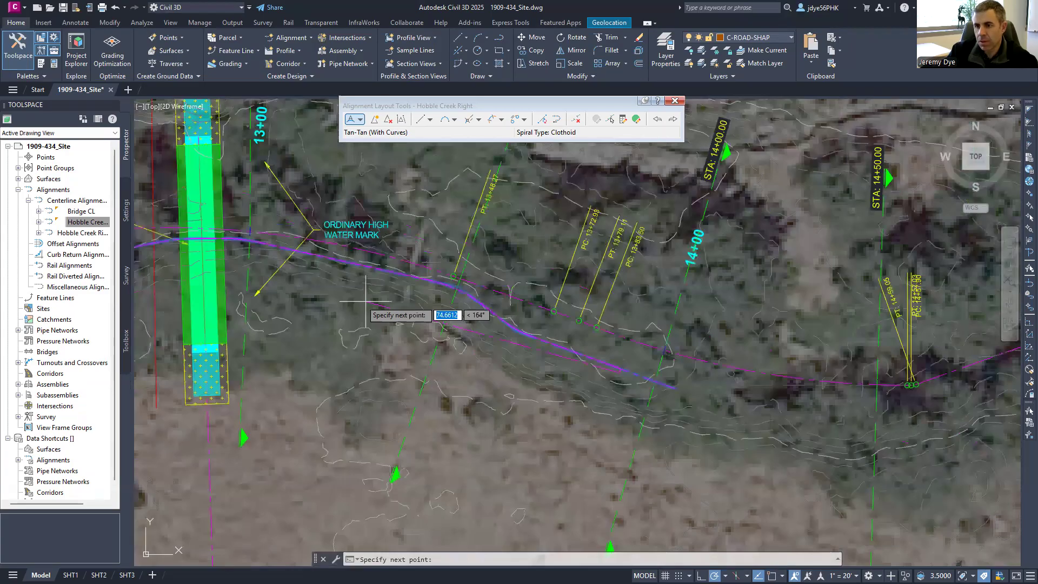
{"action": "middle_click_drag", "start_coordinate": [862, 422], "coordinate": [439, 416]}
{"action": "scroll", "coordinate": [439, 416], "scroll_direction": "up", "scroll_amount": 2}
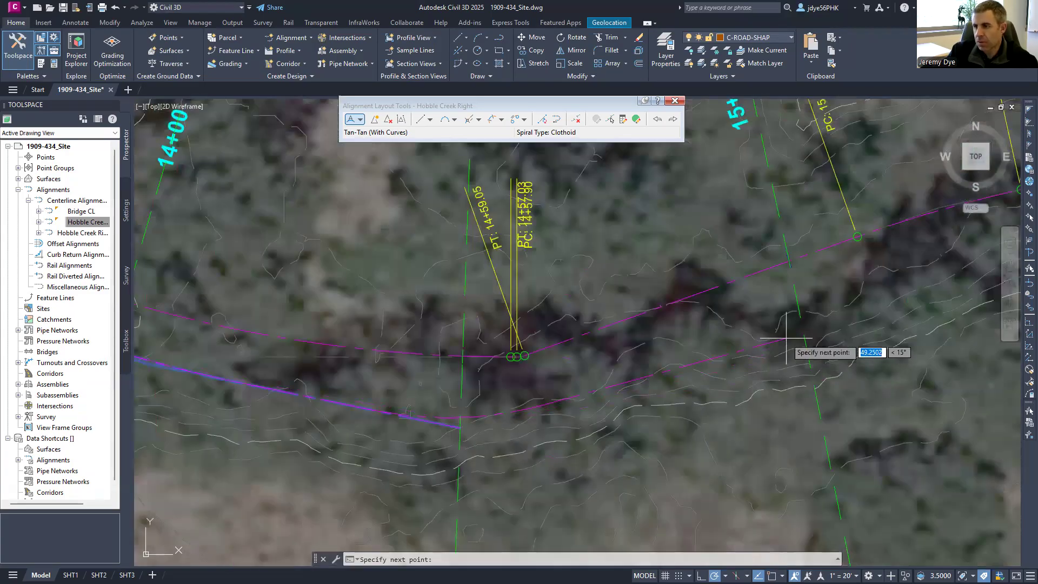
{"action": "scroll", "coordinate": [427, 350], "scroll_direction": "down", "scroll_amount": 2}
{"action": "scroll", "coordinate": [427, 350], "scroll_direction": "down", "scroll_amount": 2}
{"action": "middle_click_drag", "start_coordinate": [686, 312], "coordinate": [574, 327]}
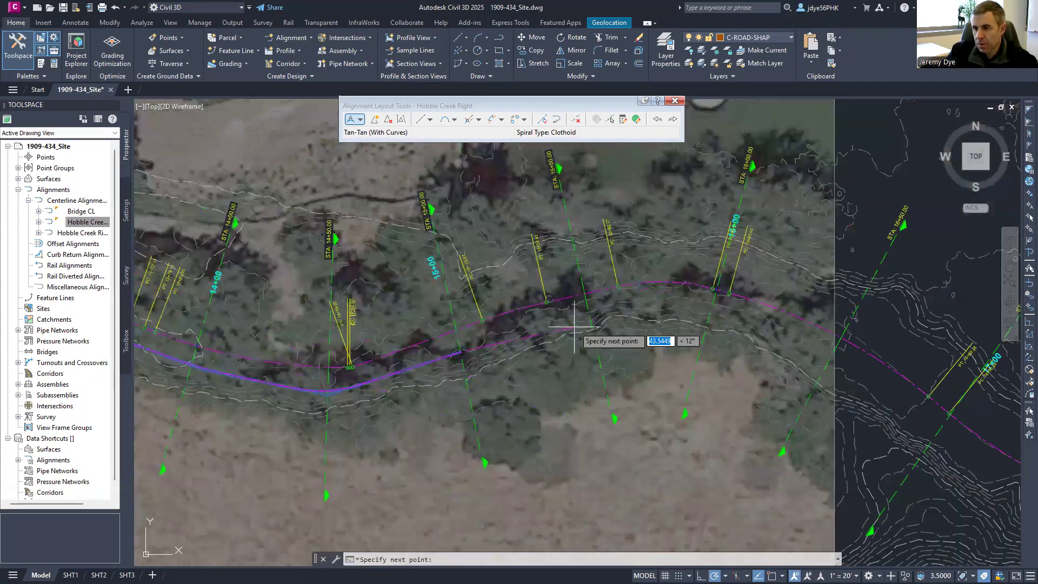
- Continue PIs through stations 16+00 to 17+00 toward about 18+00
{"action": "left_click", "coordinate": [590, 307]}
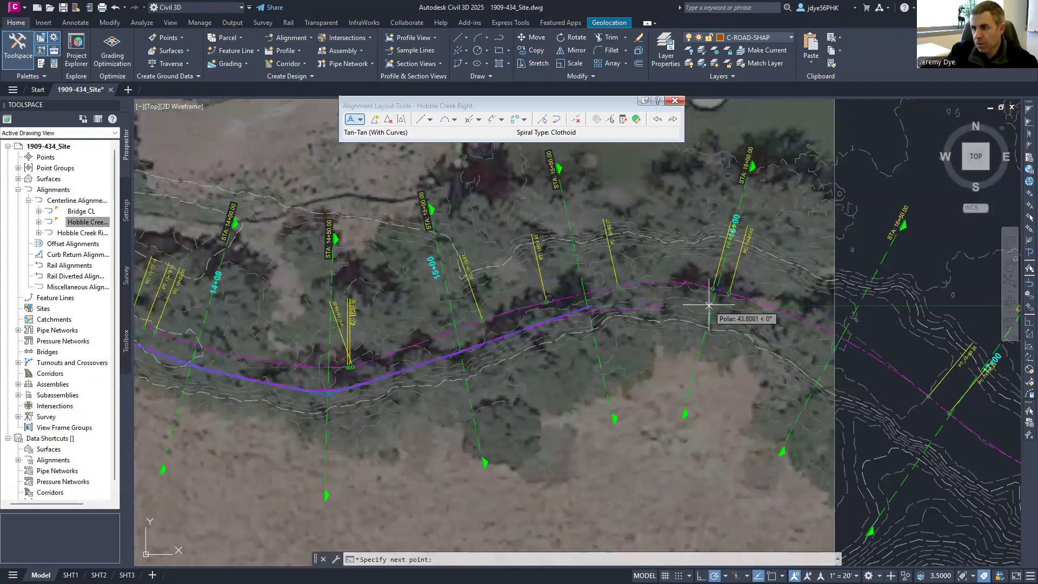
{"action": "left_click", "coordinate": [710, 305]}
{"action": "left_click", "coordinate": [834, 356]}
{"action": "left_click", "coordinate": [925, 436]}
{"action": "middle_click_drag", "start_coordinate": [907, 421], "coordinate": [435, 238]}
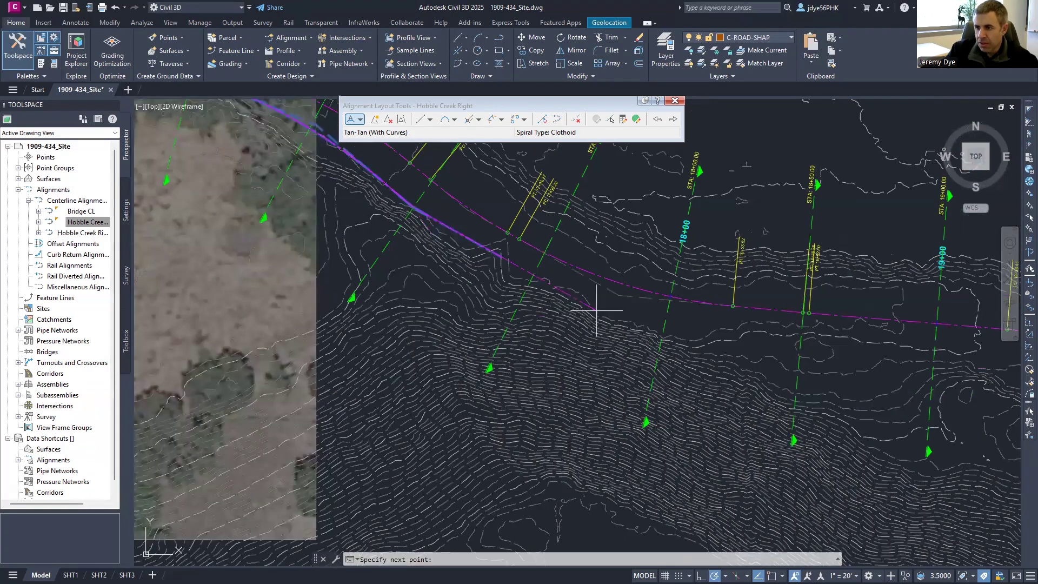
{"action": "left_click", "coordinate": [705, 343]}
{"action": "left_click", "coordinate": [871, 353]}
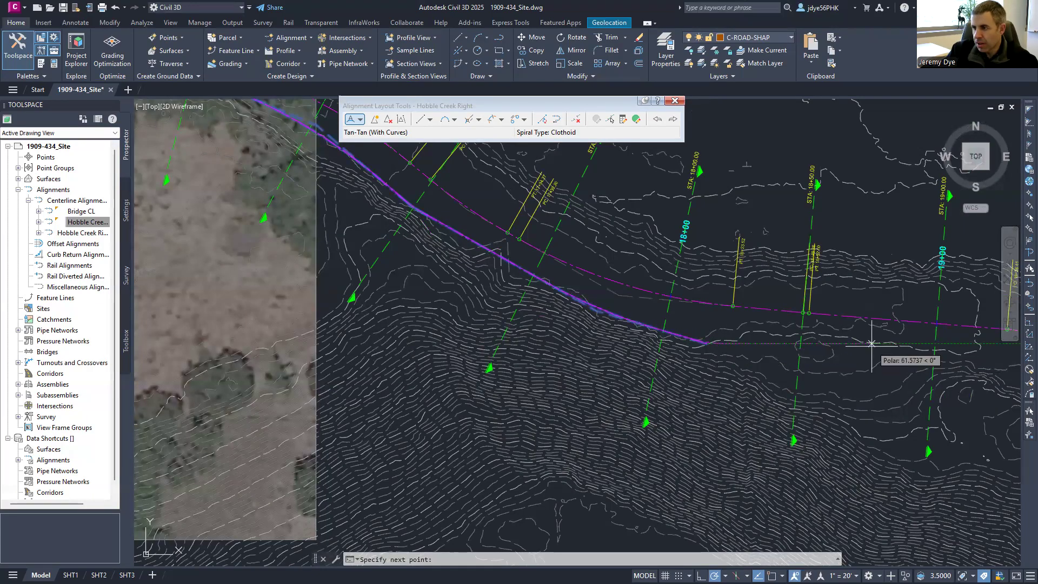
{"action": "scroll", "coordinate": [927, 370], "scroll_direction": "up", "scroll_amount": 2}
{"action": "middle_click_drag", "start_coordinate": [928, 369], "coordinate": [706, 379]}
- Place the final PI, end the Hobble Creek Right layout, and close Alignment Layout Tools
{"action": "left_click", "coordinate": [752, 367]}
{"action": "key", "text": "Return"}
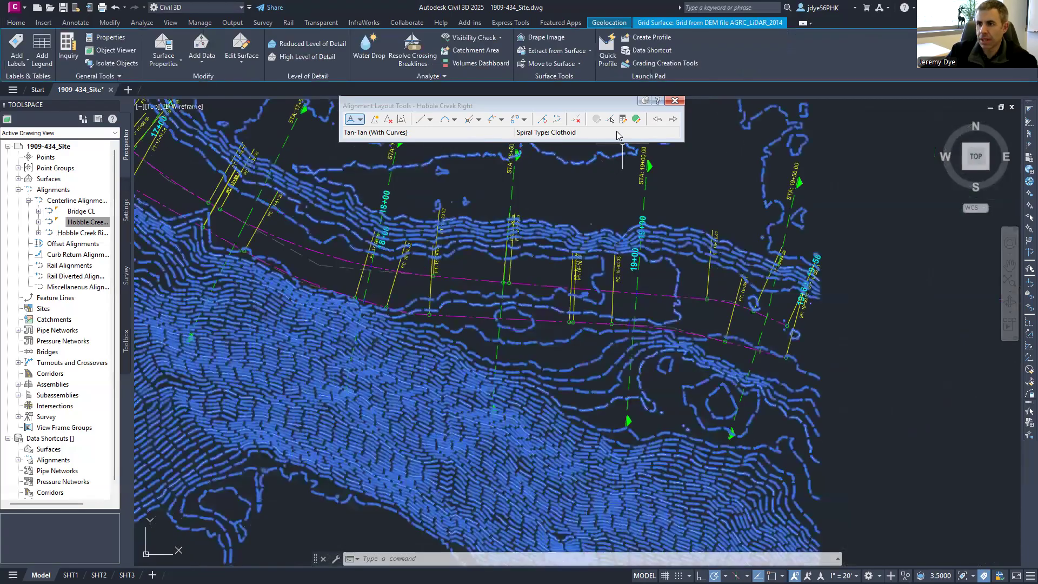
{"action": "left_click", "coordinate": [675, 100]}
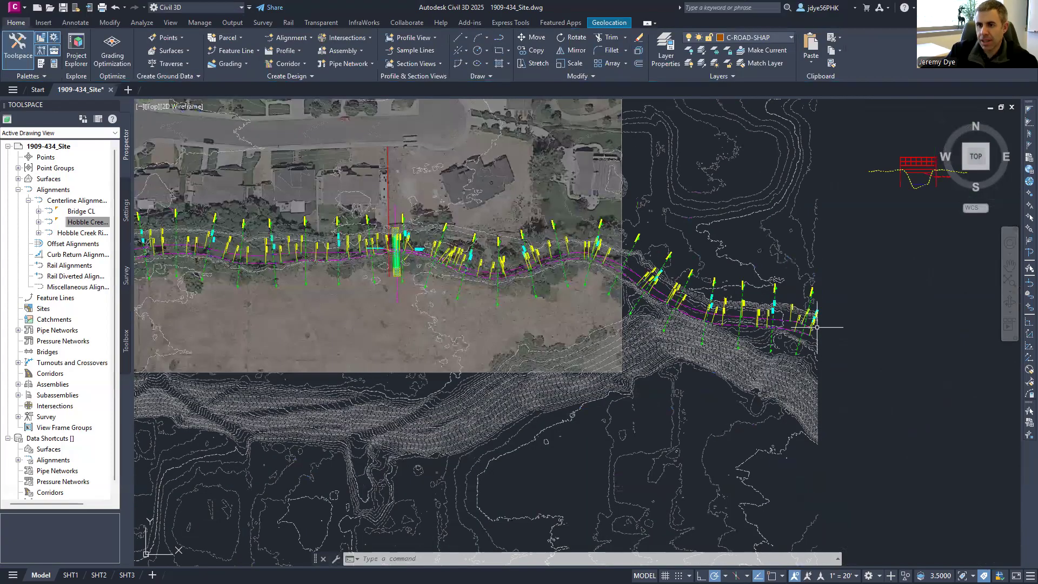
{"action": "scroll", "coordinate": [816, 327], "scroll_direction": "down", "scroll_amount": 5}
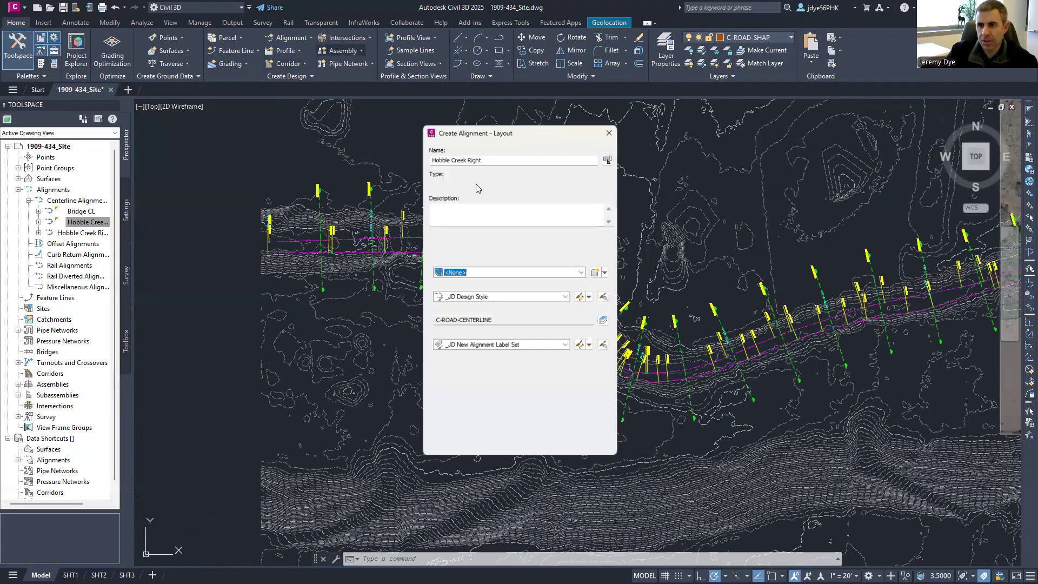
- Rename the new alignment 'Hobble Creek Left' and choose Tangent-Tangent (With curves)
{"action": "double_click", "coordinate": [474, 156]}
{"action": "type", "text": "Left"}
{"action": "left_click", "coordinate": [479, 446]}
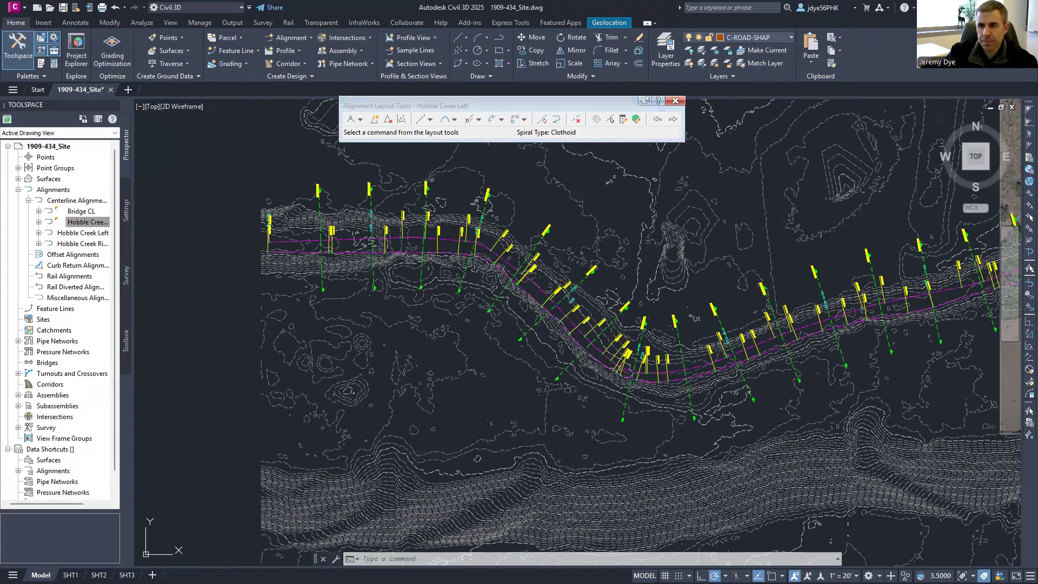
{"action": "scroll", "coordinate": [301, 197], "scroll_direction": "up", "scroll_amount": 2}
{"action": "left_click", "coordinate": [360, 119]}
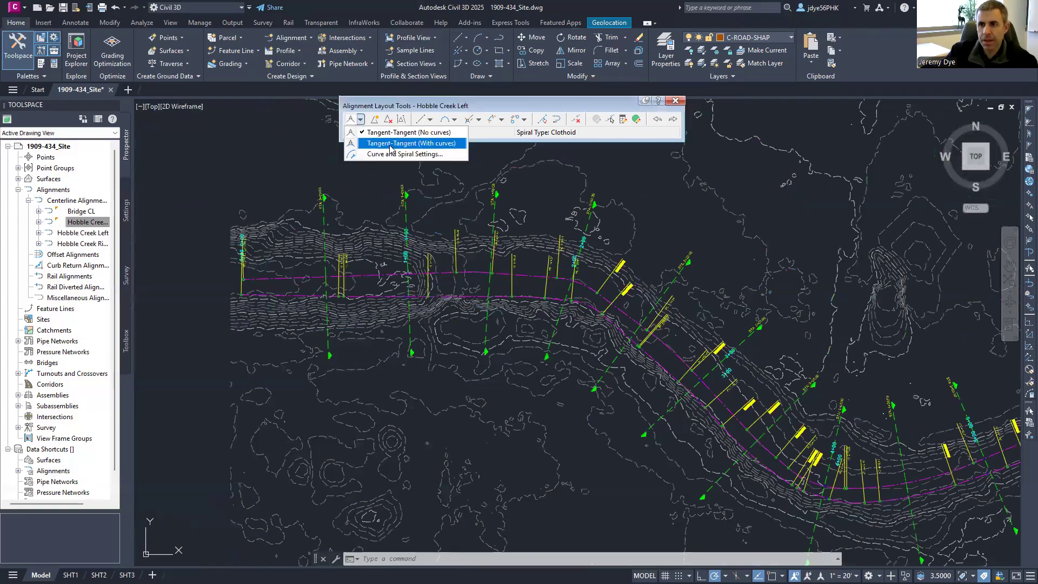
{"action": "left_click", "coordinate": [390, 144]}
- Place the Hobble Creek Left start point and PIs through stations 1+29 to 3+00 to the bend
{"action": "scroll", "coordinate": [218, 277], "scroll_direction": "up", "scroll_amount": 2}
{"action": "scroll", "coordinate": [230, 260], "scroll_direction": "up", "scroll_amount": 2}
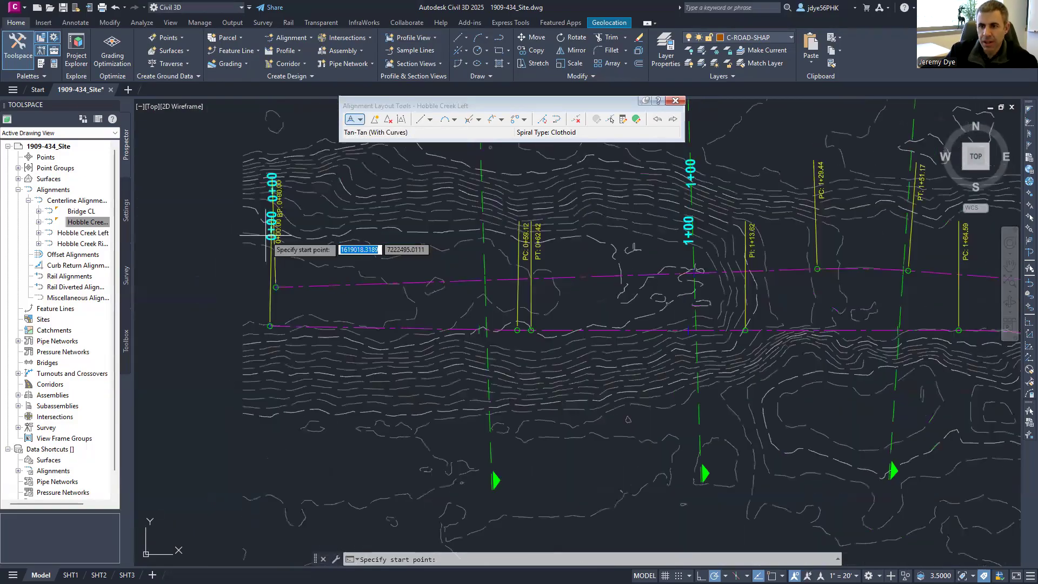
{"action": "left_click", "coordinate": [266, 236]}
{"action": "left_click", "coordinate": [747, 223]}
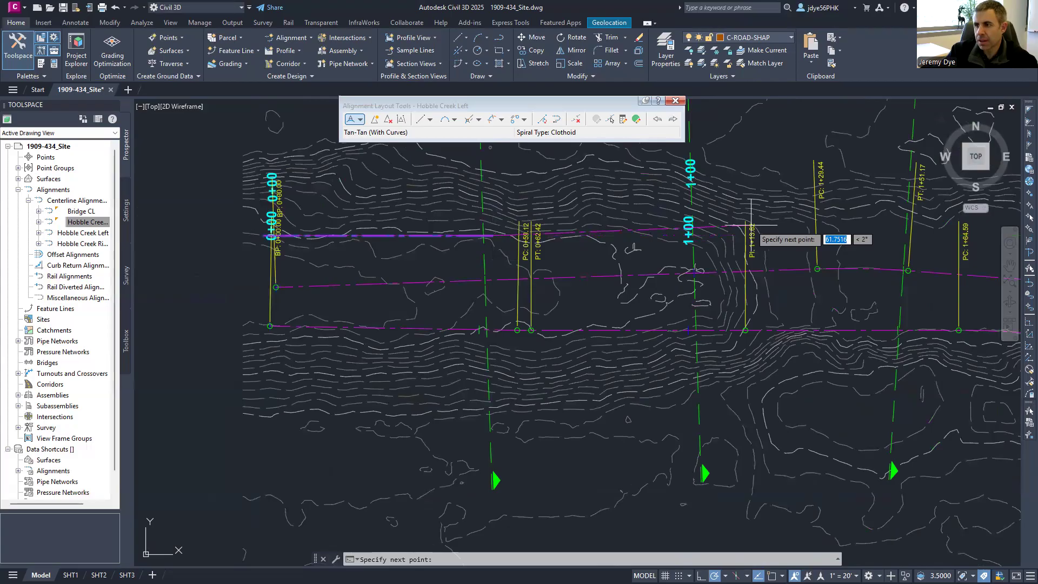
{"action": "middle_click_drag", "start_coordinate": [1003, 246], "coordinate": [338, 284]}
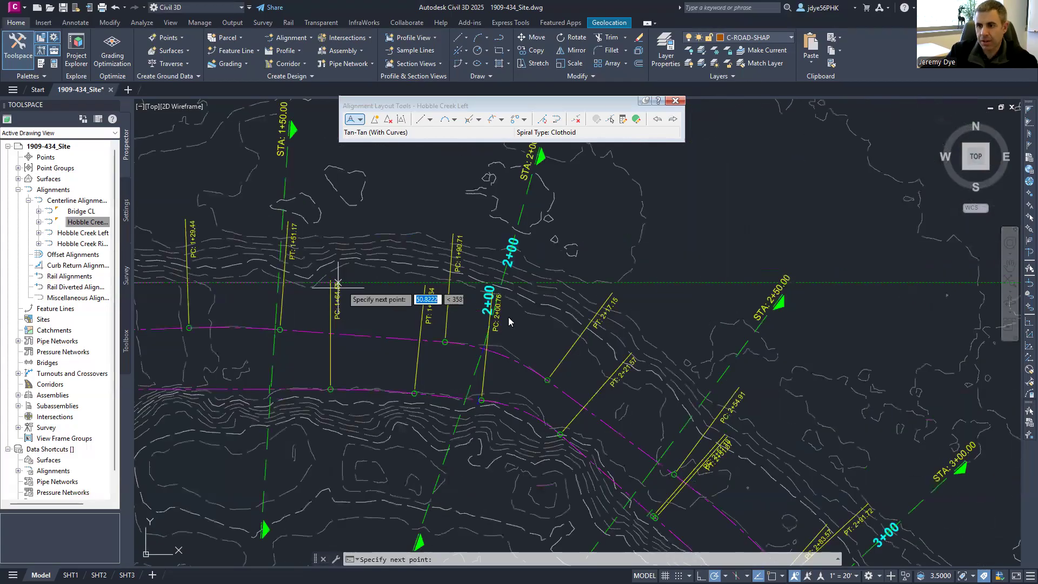
{"action": "left_click", "coordinate": [544, 319]}
{"action": "middle_click_drag", "start_coordinate": [785, 475], "coordinate": [230, 159]}
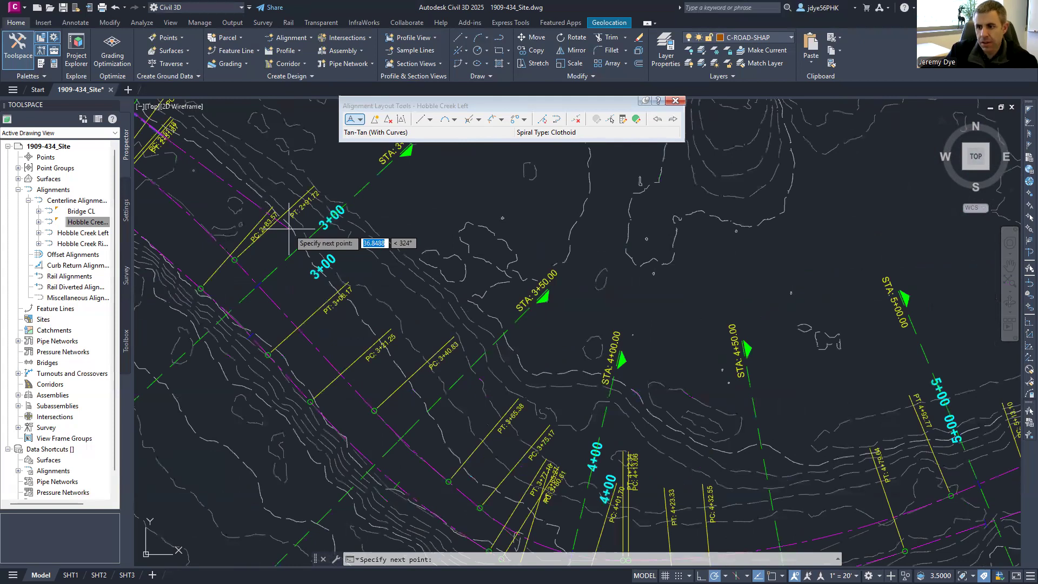
{"action": "middle_click_drag", "start_coordinate": [589, 494], "coordinate": [378, 307]}
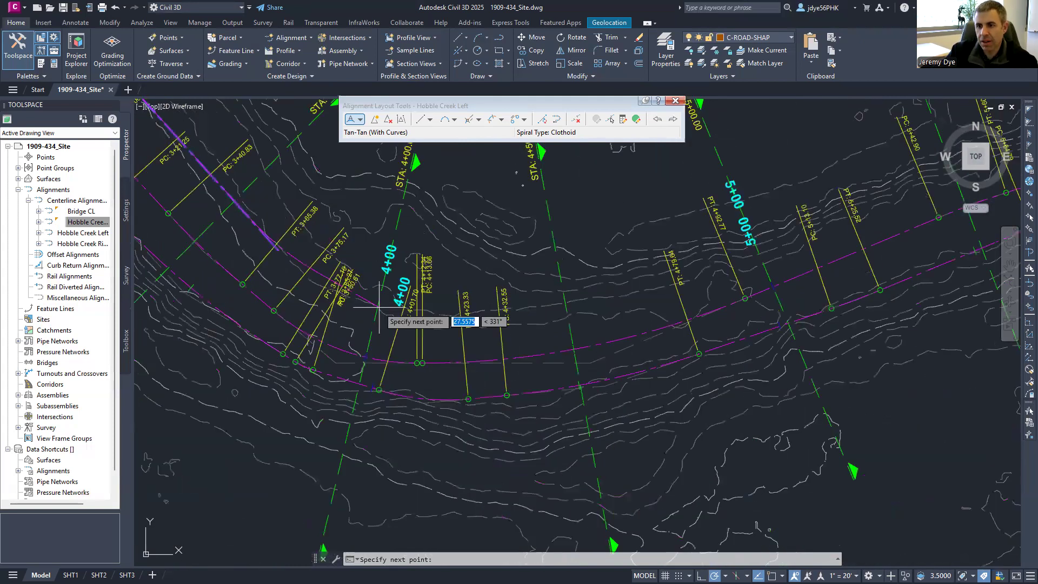
{"action": "left_click", "coordinate": [379, 307]}
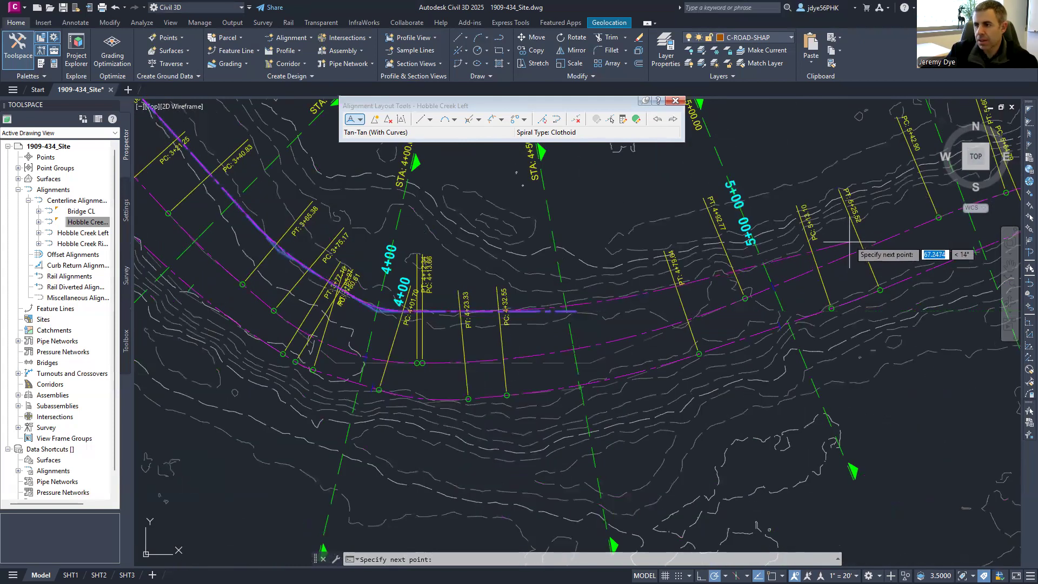
- Trace PIs along the left bank through stations 8+00 to 11+00
{"action": "middle_click_drag", "start_coordinate": [916, 205], "coordinate": [594, 321]}
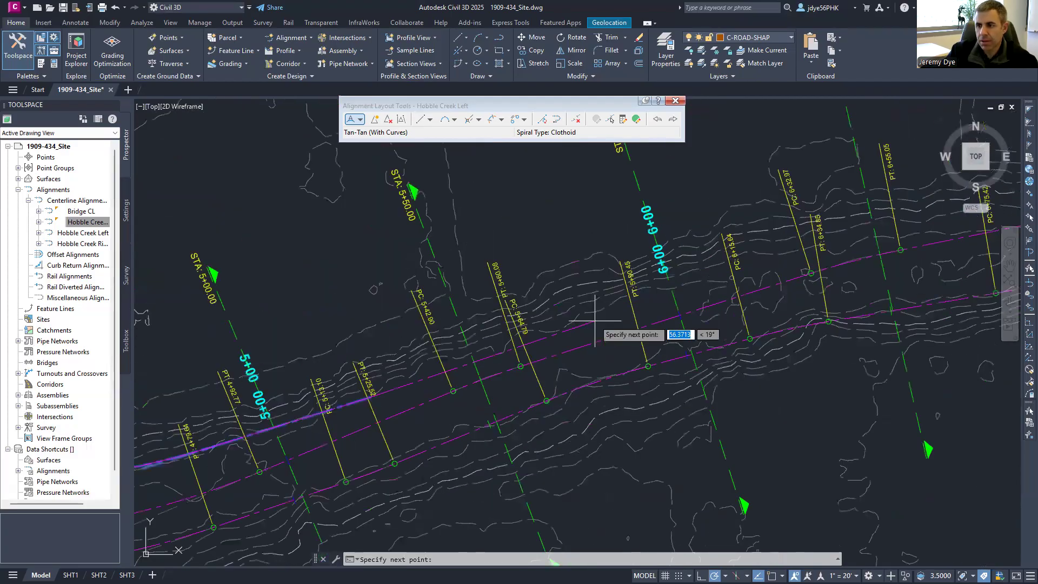
{"action": "left_click", "coordinate": [805, 250]}
{"action": "middle_click_drag", "start_coordinate": [865, 249], "coordinate": [353, 357]}
{"action": "left_click", "coordinate": [843, 208]}
{"action": "middle_click_drag", "start_coordinate": [841, 212], "coordinate": [477, 329]}
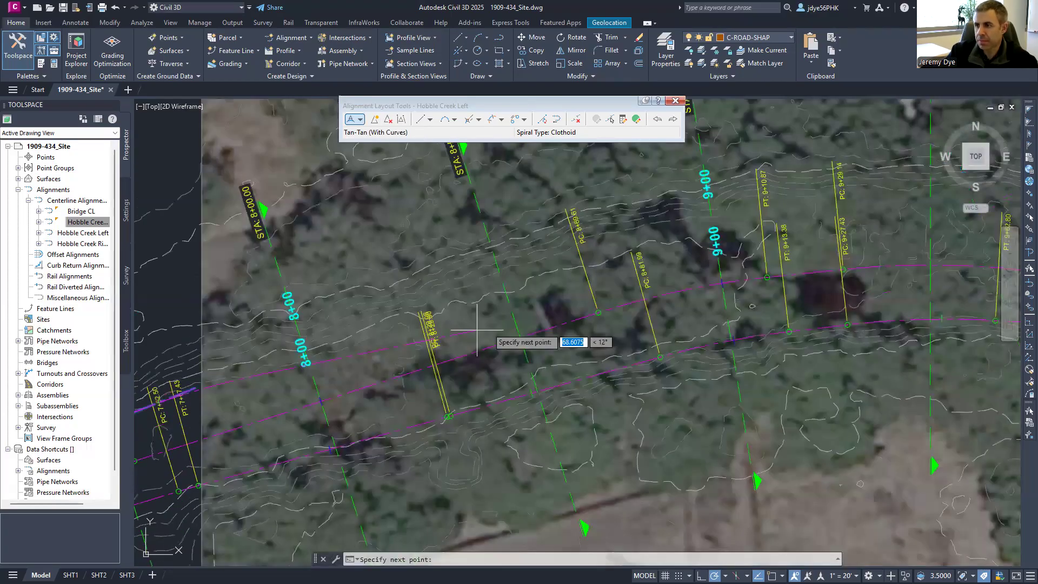
{"action": "left_click", "coordinate": [754, 211]}
{"action": "left_click", "coordinate": [930, 195]}
{"action": "middle_click_drag", "start_coordinate": [909, 215], "coordinate": [317, 335]}
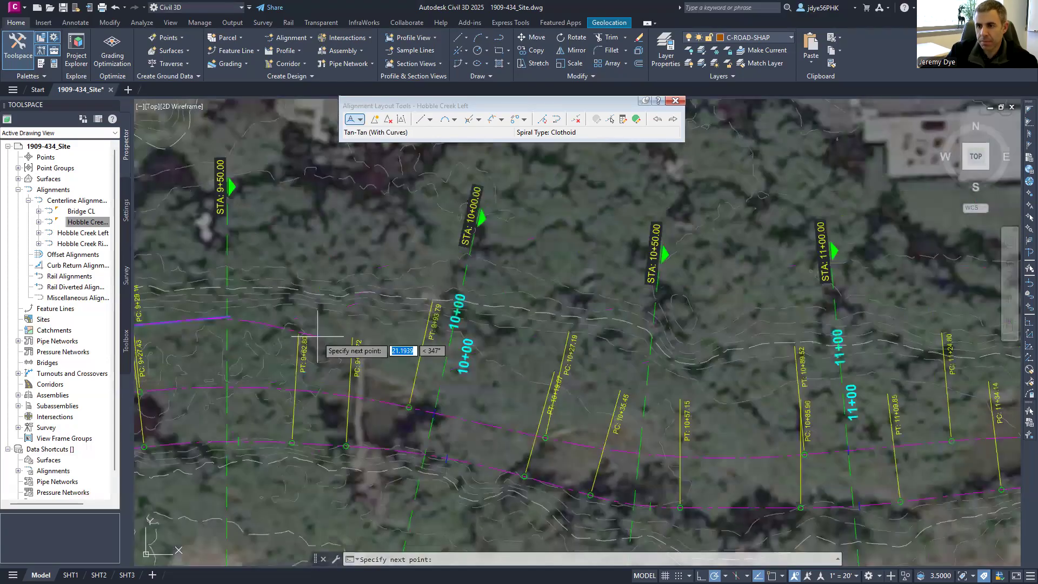
{"action": "left_click", "coordinate": [648, 356]}
{"action": "left_click", "coordinate": [837, 358]}
{"action": "scroll", "coordinate": [930, 372], "scroll_direction": "up", "scroll_amount": 3}
{"action": "middle_click_drag", "start_coordinate": [930, 372], "coordinate": [335, 364]}
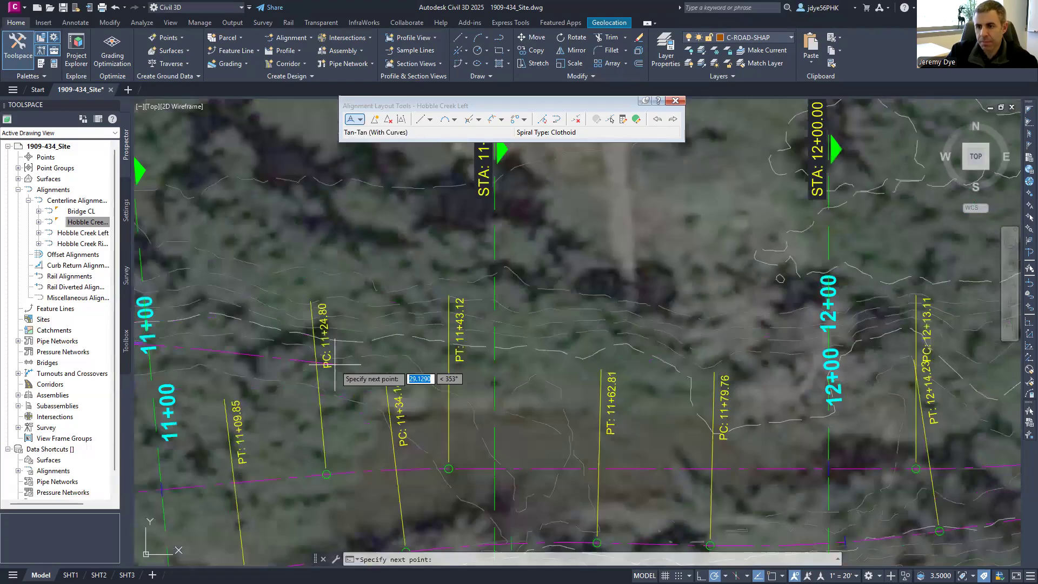
- Extend the alignment past 11+00 and 12+00, across the bridge to 13+00–13+50
{"action": "left_click", "coordinate": [726, 371]}
{"action": "middle_click_drag", "start_coordinate": [760, 359], "coordinate": [165, 336]}
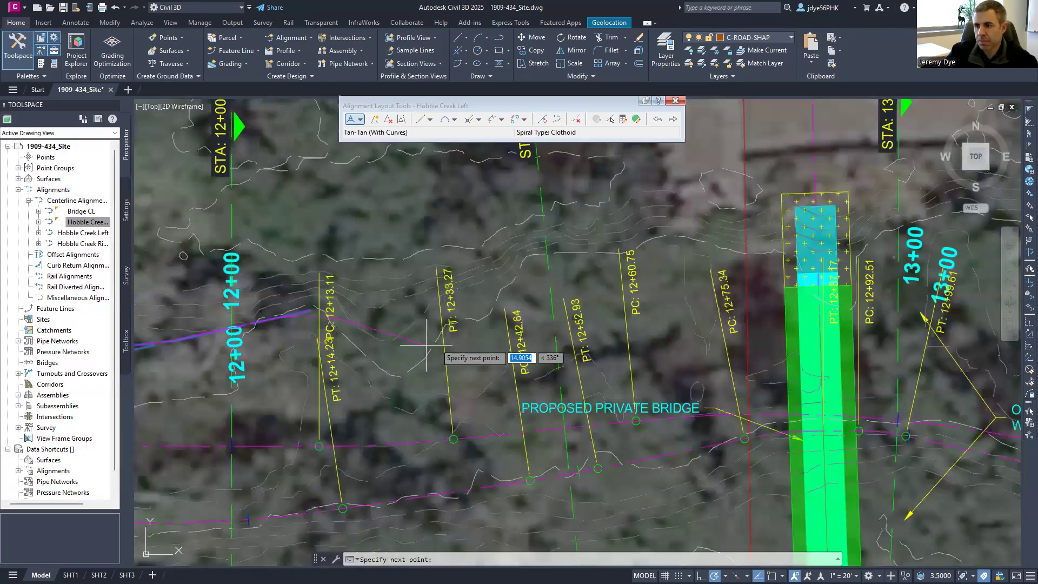
{"action": "left_click", "coordinate": [455, 333]}
{"action": "left_click", "coordinate": [665, 241]}
{"action": "left_click", "coordinate": [894, 251]}
{"action": "middle_click_drag", "start_coordinate": [830, 284], "coordinate": [179, 377]}
{"action": "left_click", "coordinate": [589, 292]}
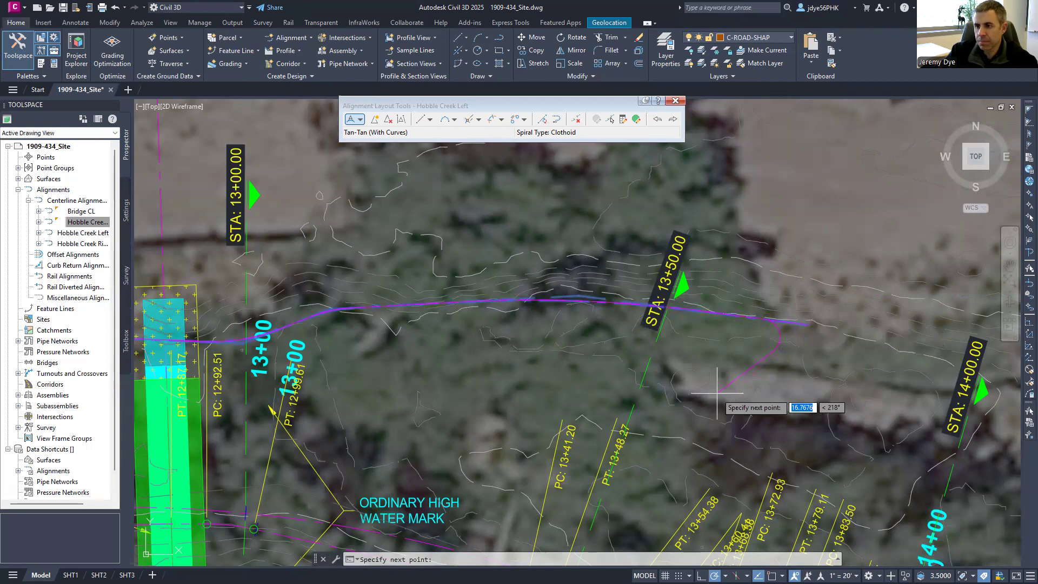
- Add the remaining left-bank PIs to the east end and finish the alignment
{"action": "middle_click_drag", "start_coordinate": [713, 389], "coordinate": [254, 352]}
{"action": "scroll", "coordinate": [325, 281], "scroll_direction": "down", "scroll_amount": 5}
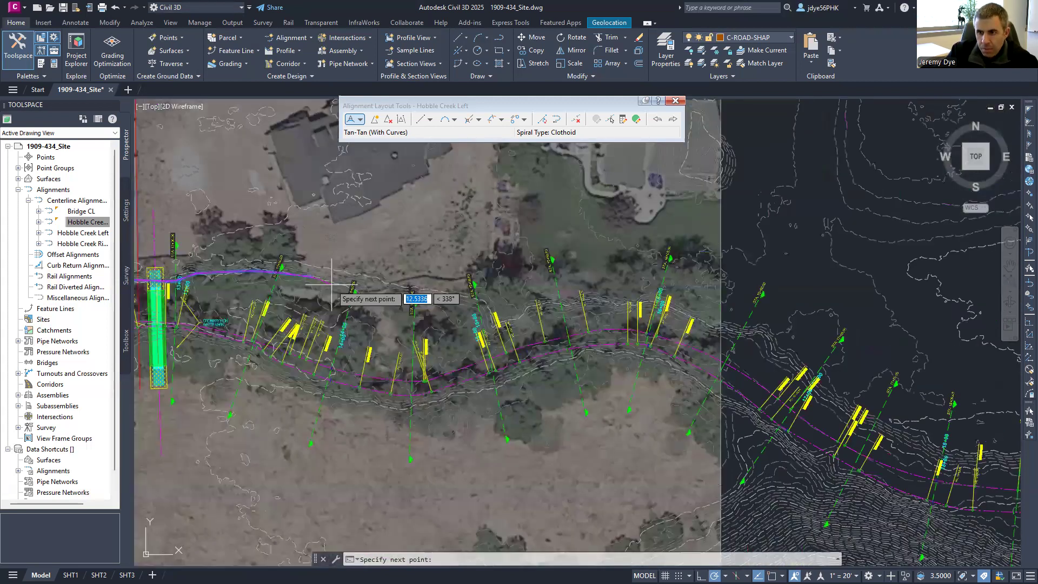
{"action": "left_click", "coordinate": [483, 340]}
{"action": "left_click", "coordinate": [557, 319]}
{"action": "left_click", "coordinate": [634, 314]}
{"action": "left_click", "coordinate": [705, 331]}
{"action": "left_click", "coordinate": [776, 363]}
{"action": "left_click", "coordinate": [832, 408]}
{"action": "middle_click_drag", "start_coordinate": [834, 377], "coordinate": [451, 204]}
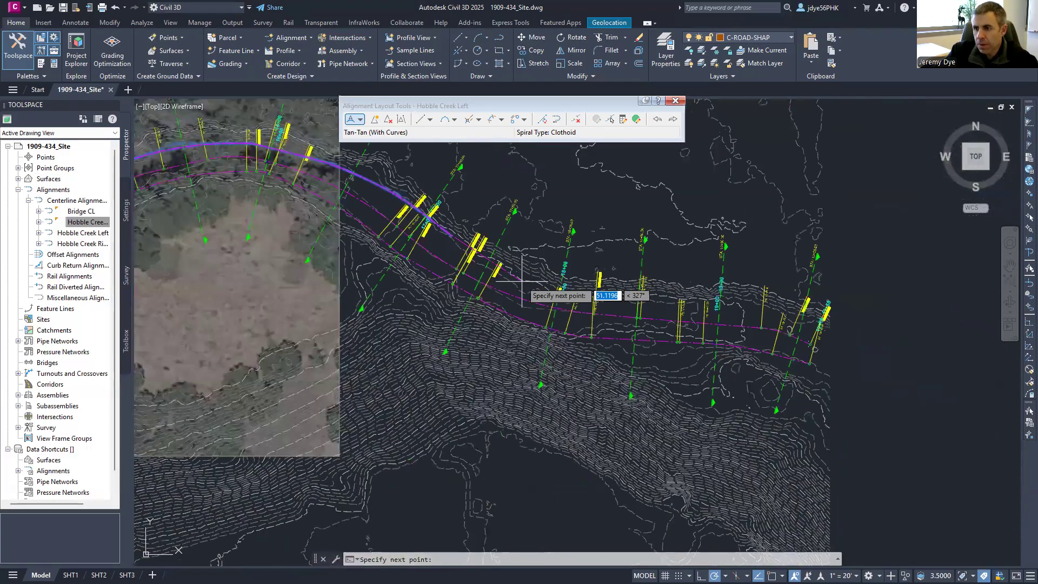
{"action": "left_click", "coordinate": [680, 299]}
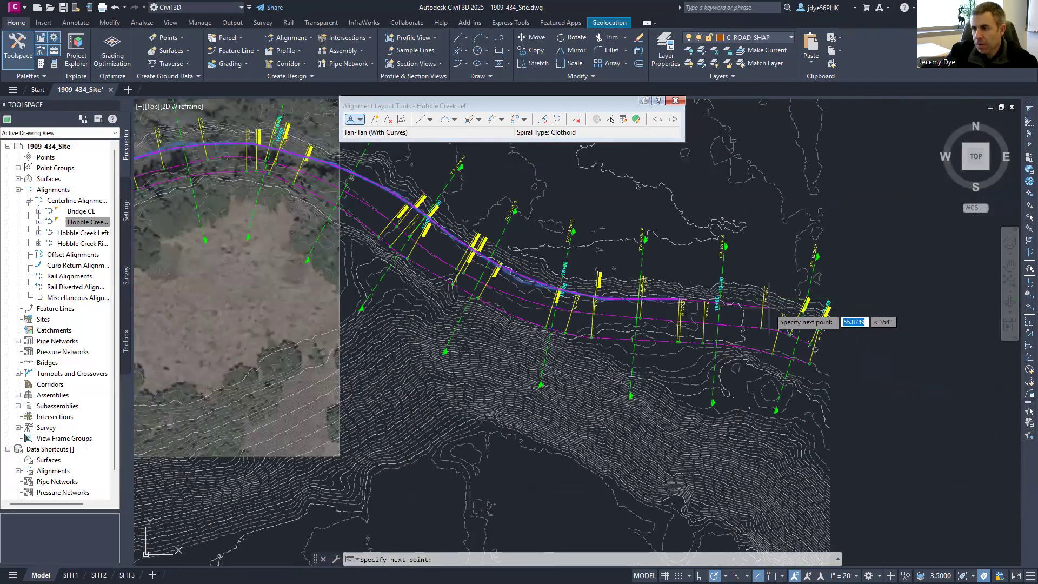
{"action": "left_click", "coordinate": [768, 308]}
{"action": "left_click", "coordinate": [815, 325]}
{"action": "key", "text": "Return"}
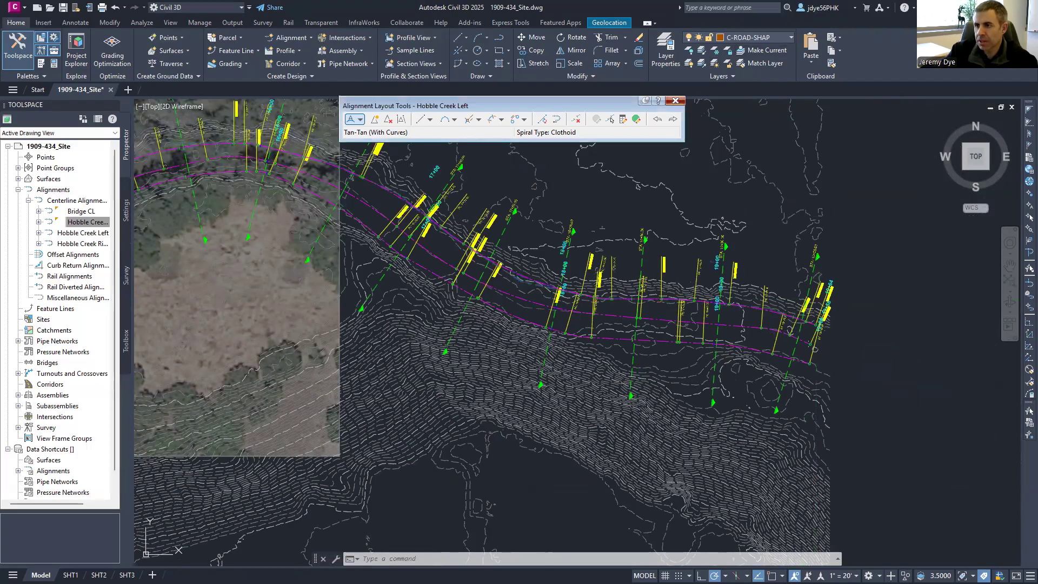
{"action": "scroll", "coordinate": [849, 287], "scroll_direction": "down", "scroll_amount": 2}
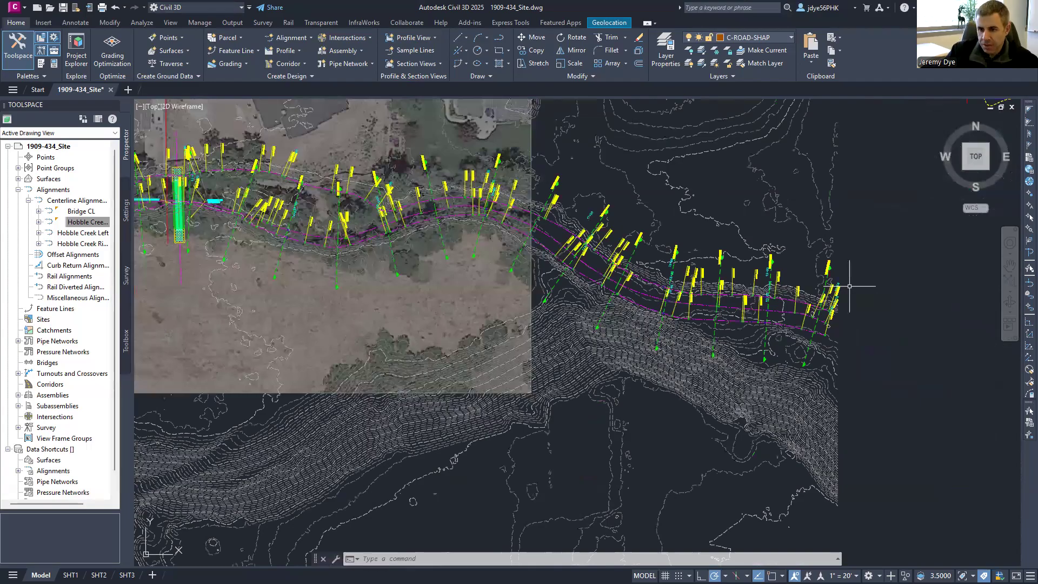
{"action": "middle_click_drag", "start_coordinate": [849, 286], "coordinate": [382, 261]}
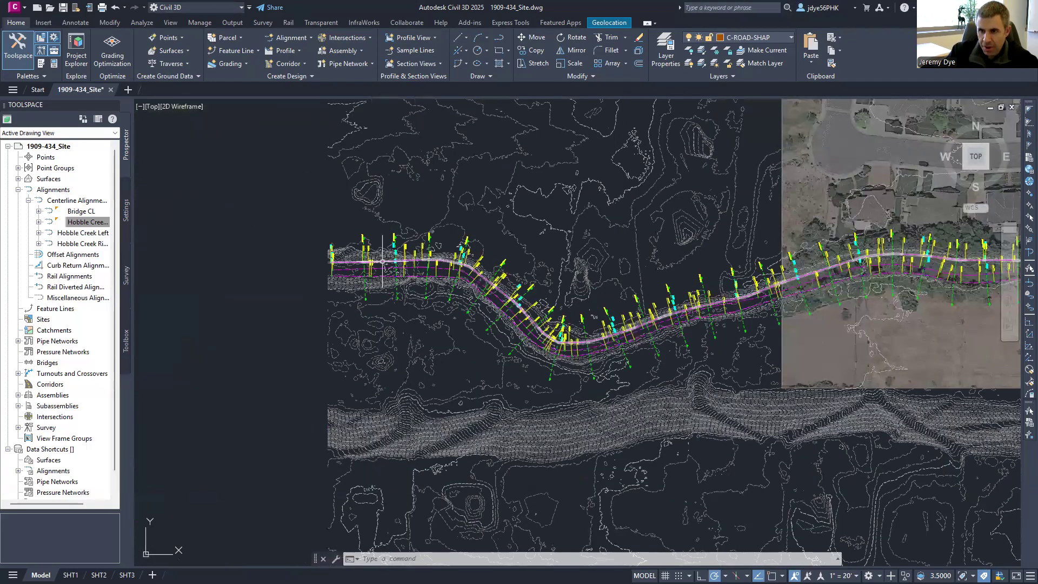
{"action": "scroll", "coordinate": [382, 261], "scroll_direction": "up", "scroll_amount": 2}
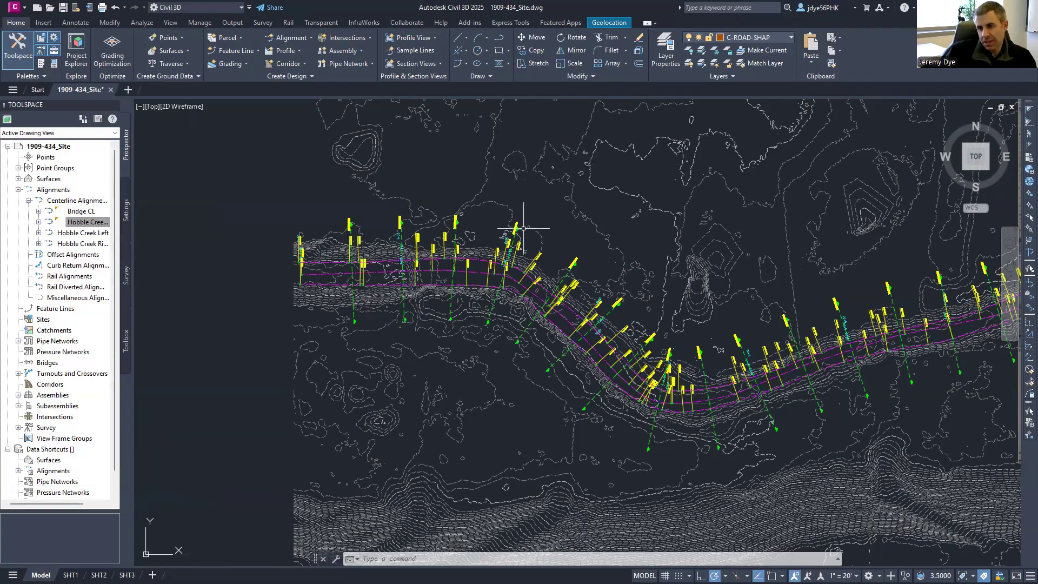
{"action": "mouse_move", "coordinate": [522, 269]}
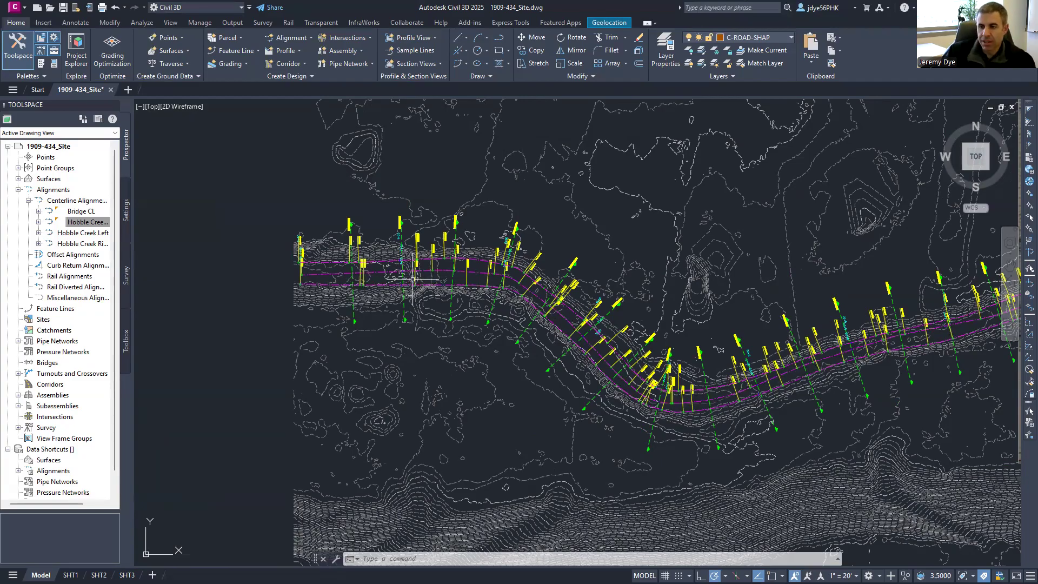
{"action": "middle_click_drag", "start_coordinate": [514, 351], "coordinate": [409, 308]}
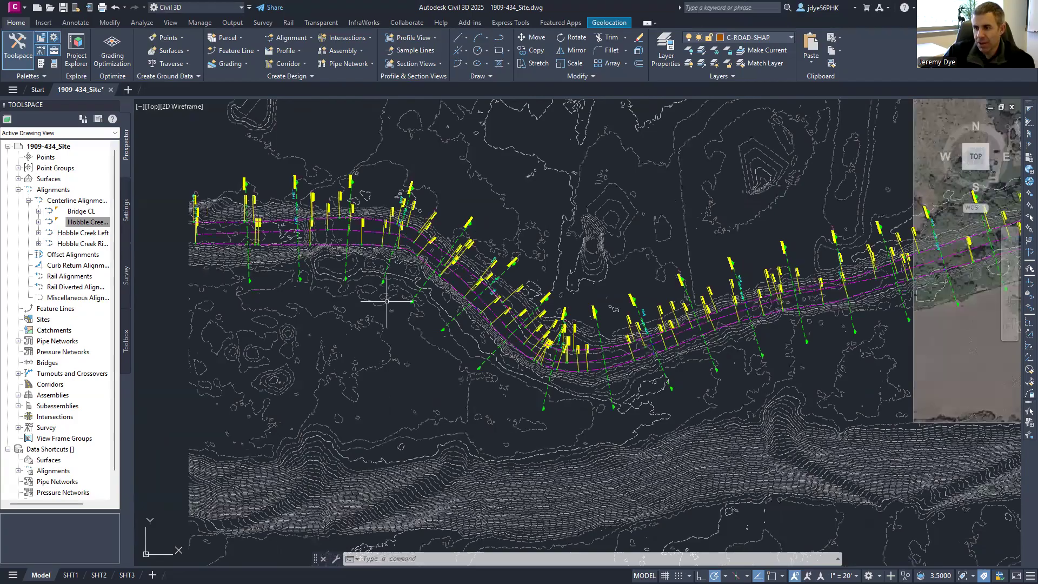
{"action": "middle_click_drag", "start_coordinate": [883, 310], "coordinate": [582, 330]}
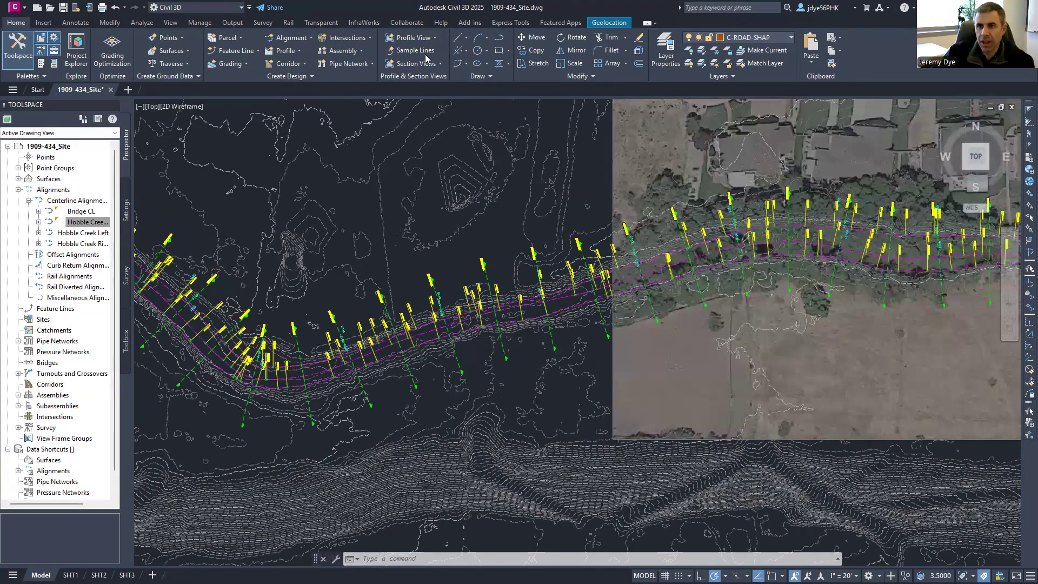
- Start the HEC-RAS export using the DEM grid surface, no site, and the Hobble Creek Centerline reach
{"action": "left_click", "coordinate": [231, 23]}
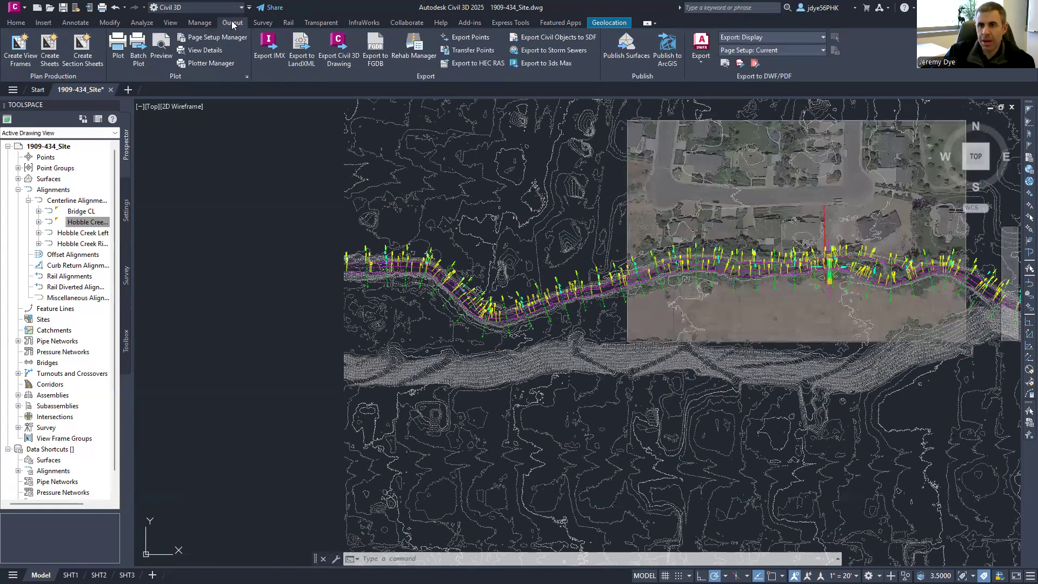
{"action": "left_click", "coordinate": [471, 65]}
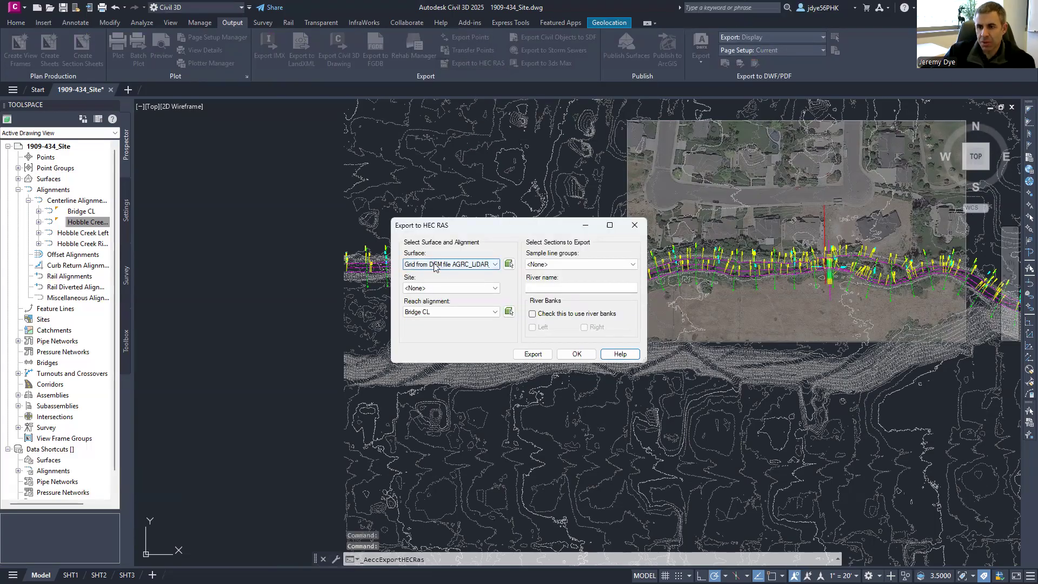
{"action": "left_click", "coordinate": [495, 265]}
{"action": "left_click", "coordinate": [495, 265]}
{"action": "left_click", "coordinate": [480, 288]}
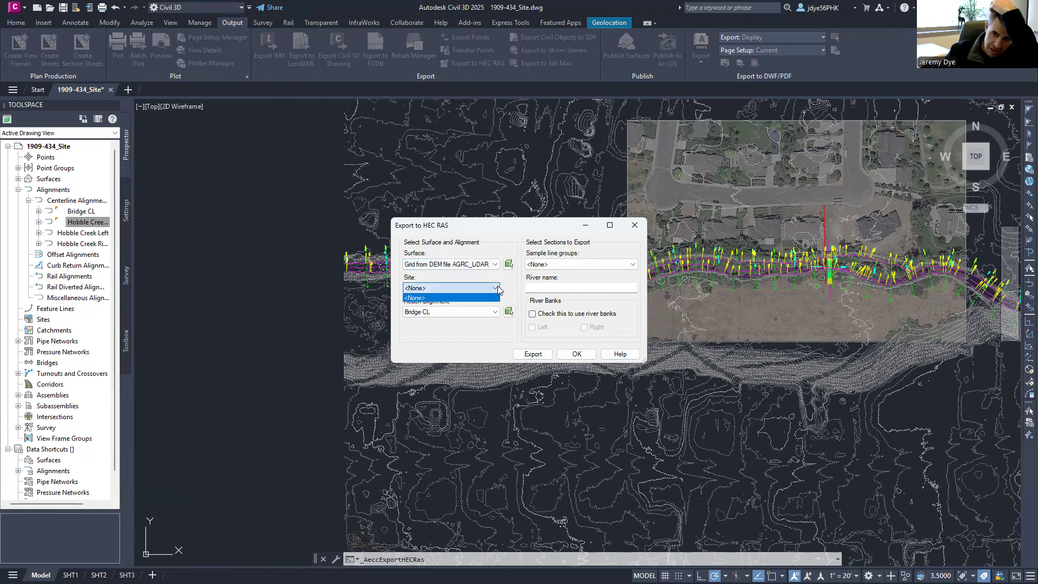
{"action": "left_click", "coordinate": [417, 298]}
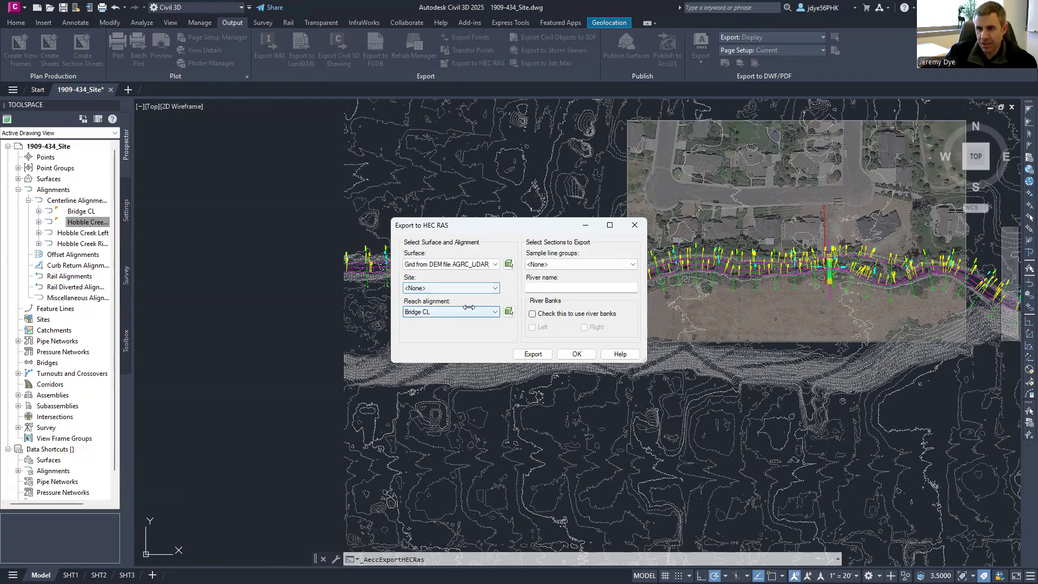
{"action": "left_click", "coordinate": [489, 313]}
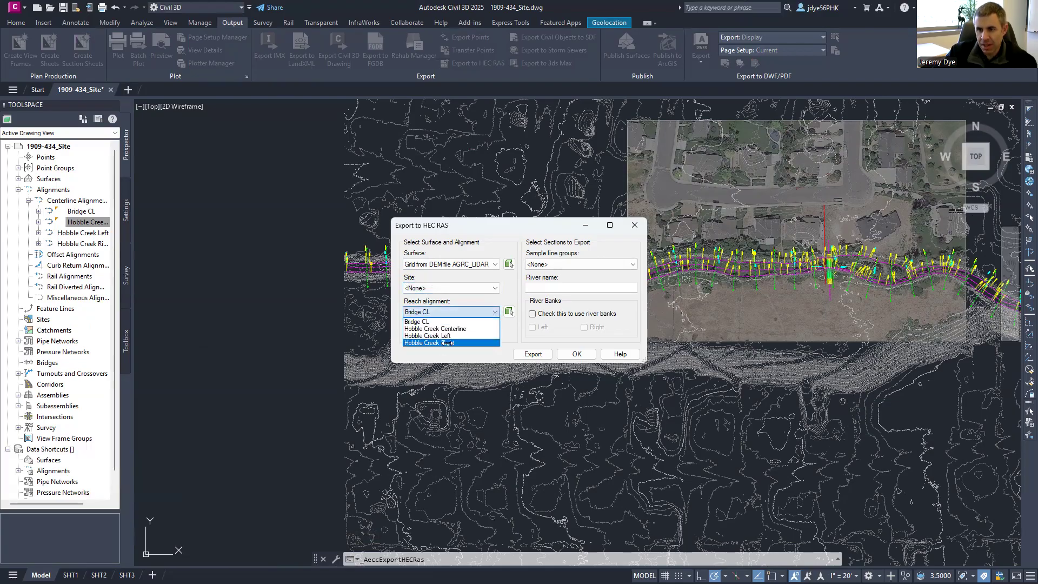
{"action": "left_click", "coordinate": [437, 328]}
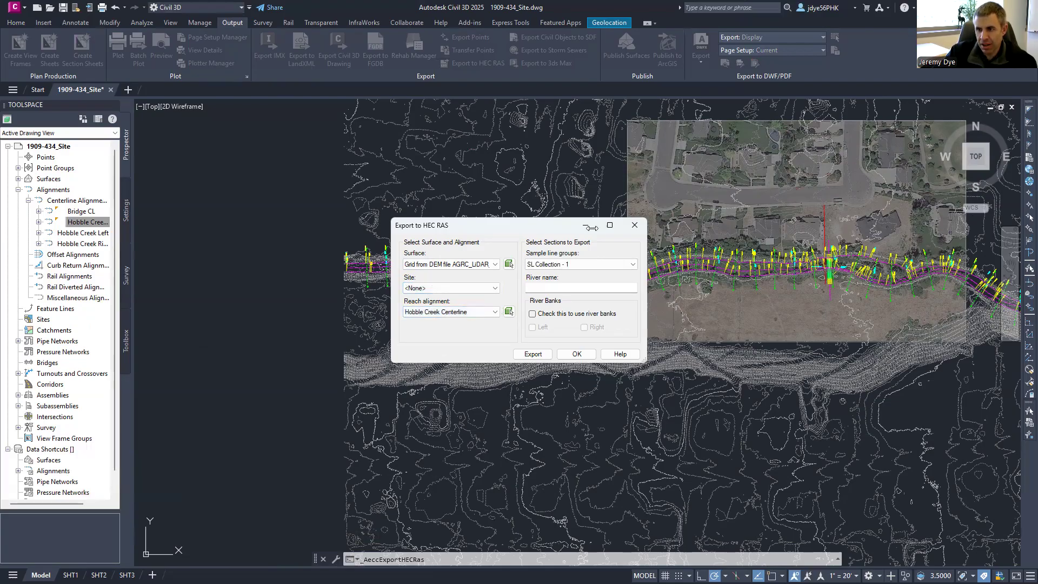
- Keep SL Collection - 1 as sections, name the river Hobble Creek, enable river banks, and begin the left bank
{"action": "left_click", "coordinate": [587, 264]}
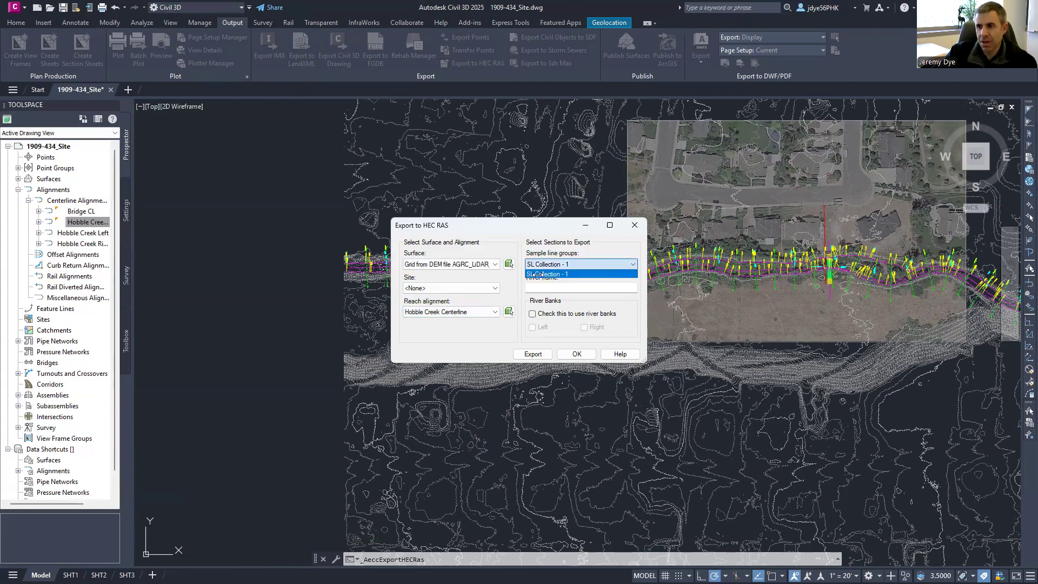
{"action": "left_click", "coordinate": [585, 261]}
{"action": "left_click", "coordinate": [558, 286]}
{"action": "type", "text": "Ho"}
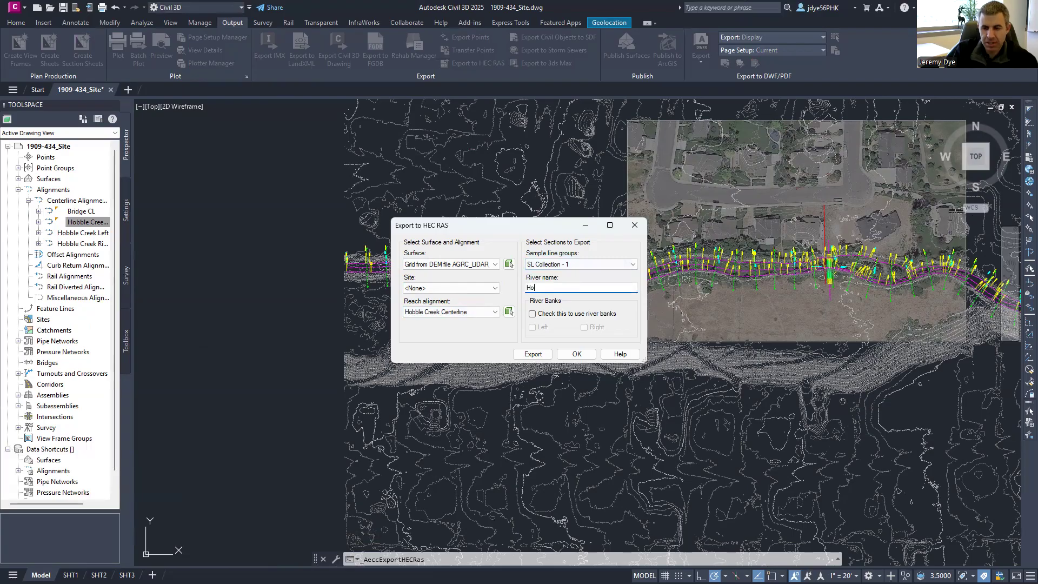
{"action": "type", "text": "bble Creek"}
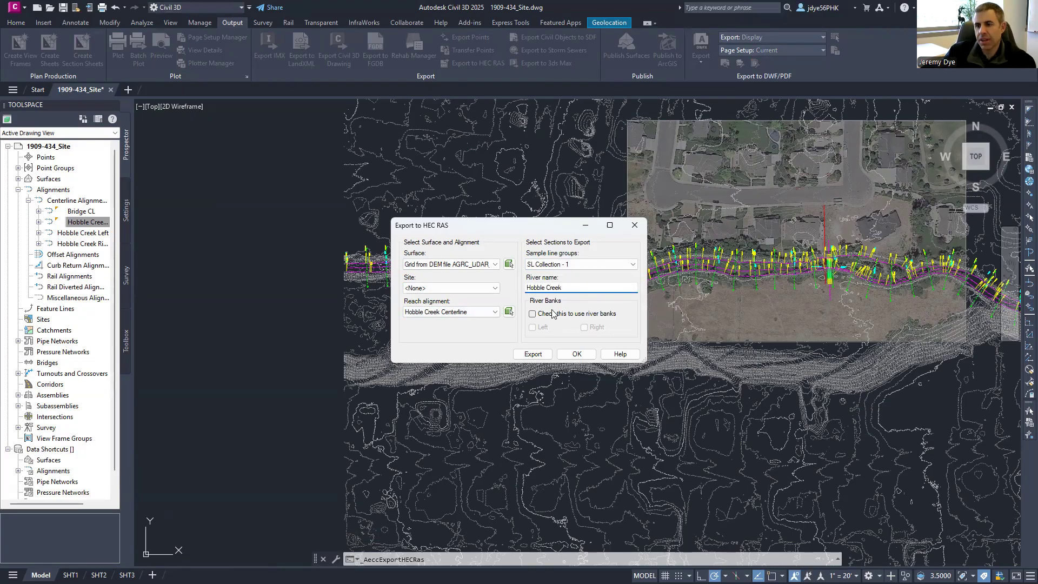
{"action": "left_click", "coordinate": [532, 314]}
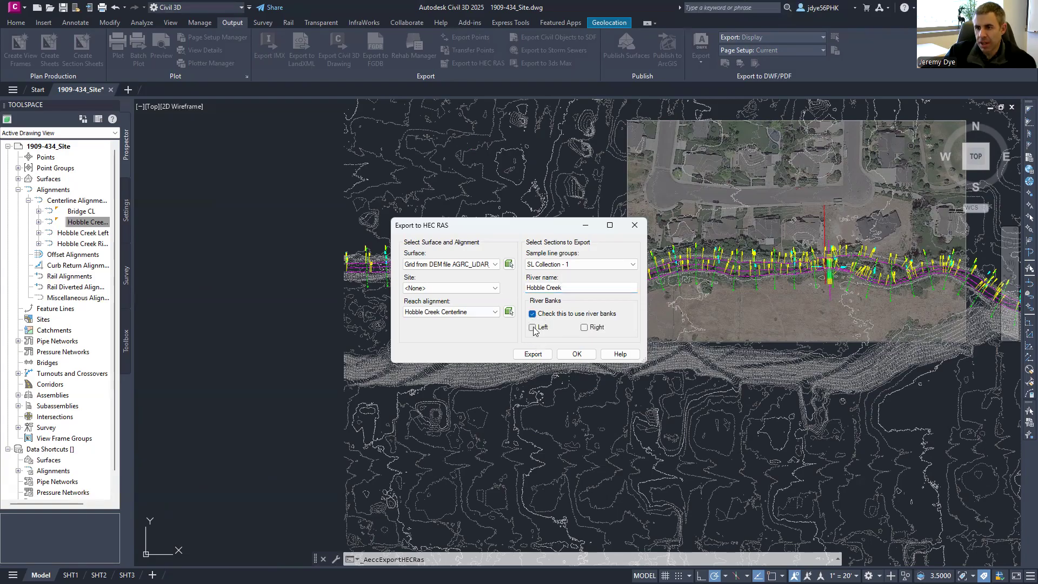
{"action": "left_click", "coordinate": [532, 327]}
{"action": "scroll", "coordinate": [435, 271], "scroll_direction": "up", "scroll_amount": 5}
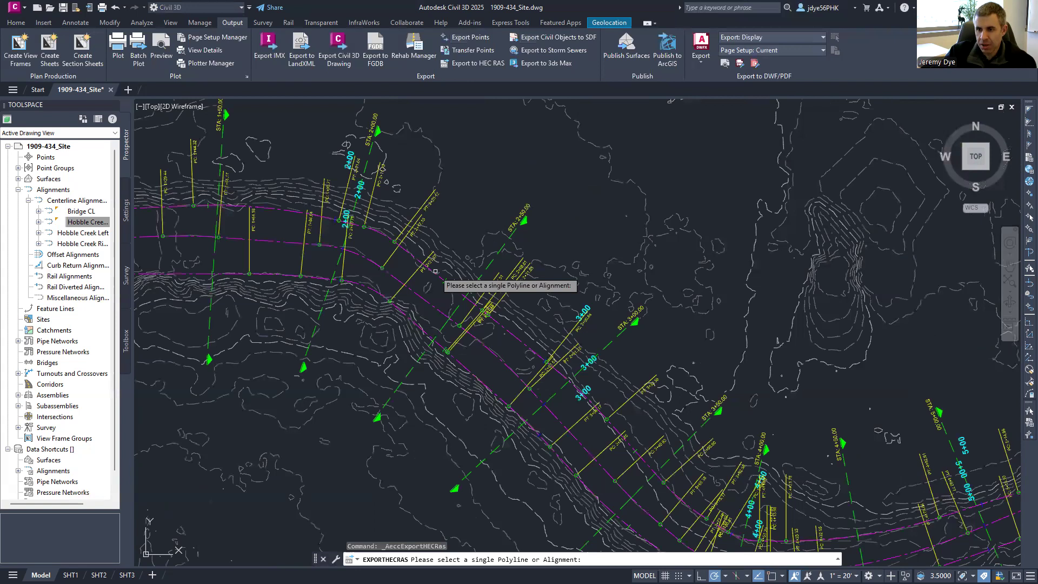
- Pick the left and right bank alignments and export the geometry as Hobble Creek.geo
{"action": "left_click", "coordinate": [580, 328]}
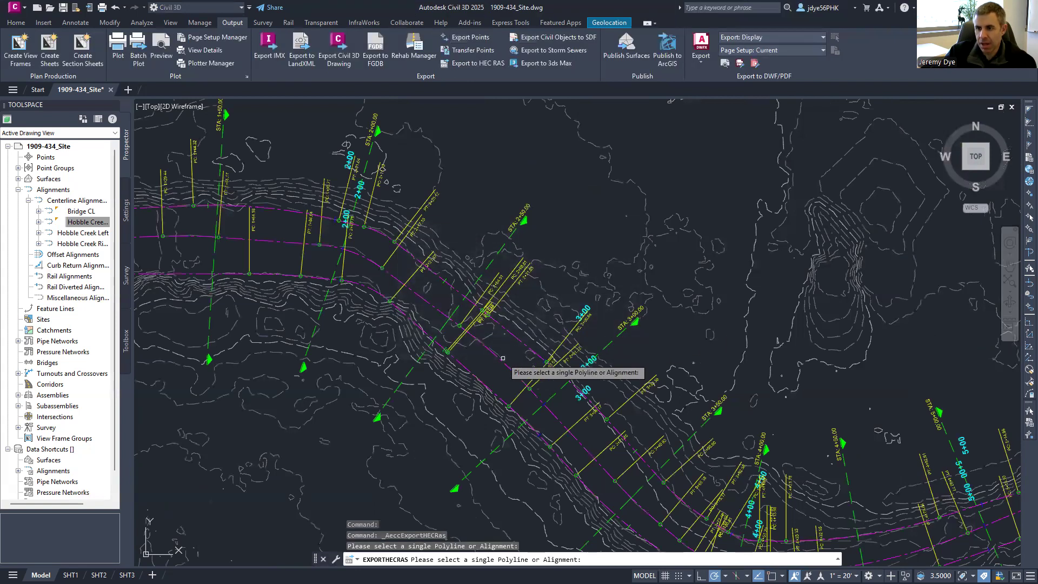
{"action": "left_click", "coordinate": [477, 377]}
{"action": "left_click", "coordinate": [532, 353]}
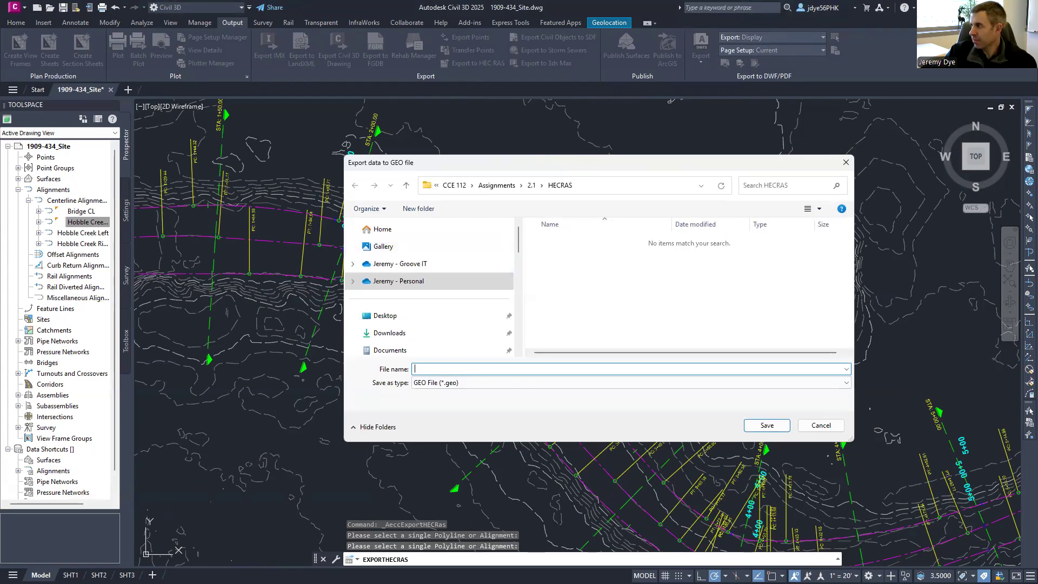
{"action": "left_click", "coordinate": [490, 369]}
{"action": "type", "text": "ble Creek"}
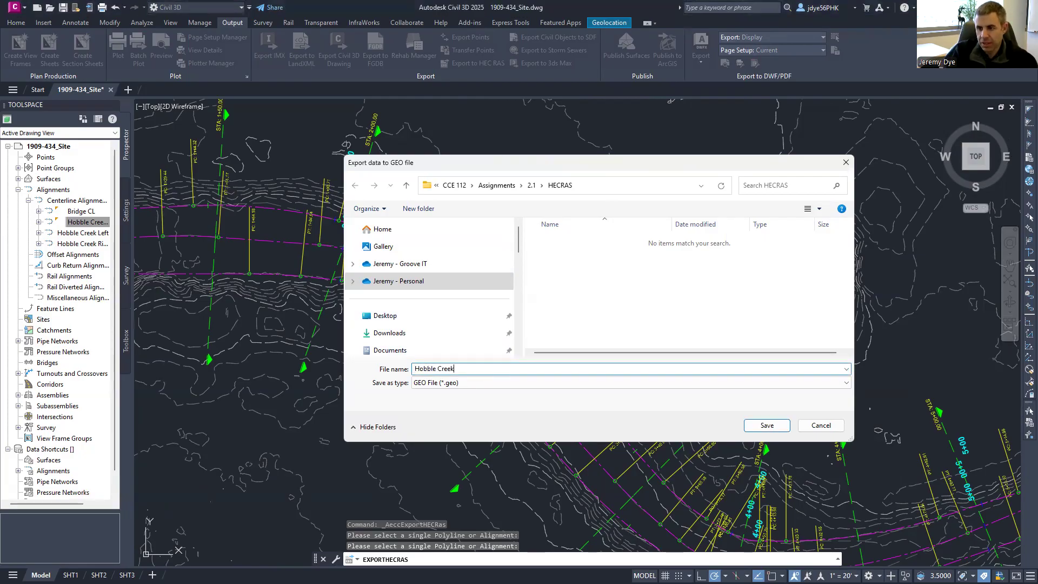
{"action": "key", "text": "Return"}
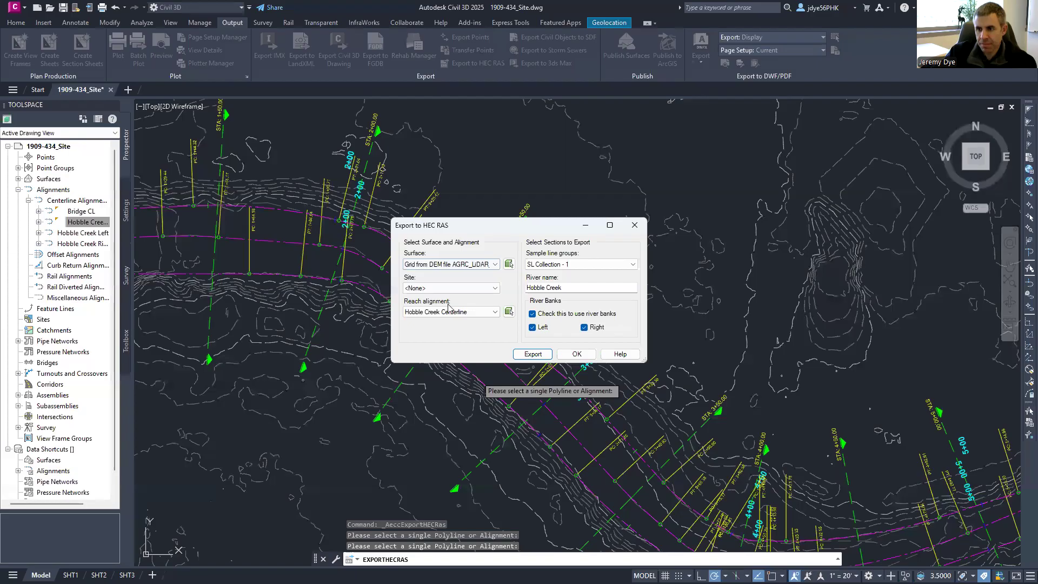
{"action": "left_click", "coordinate": [577, 354]}
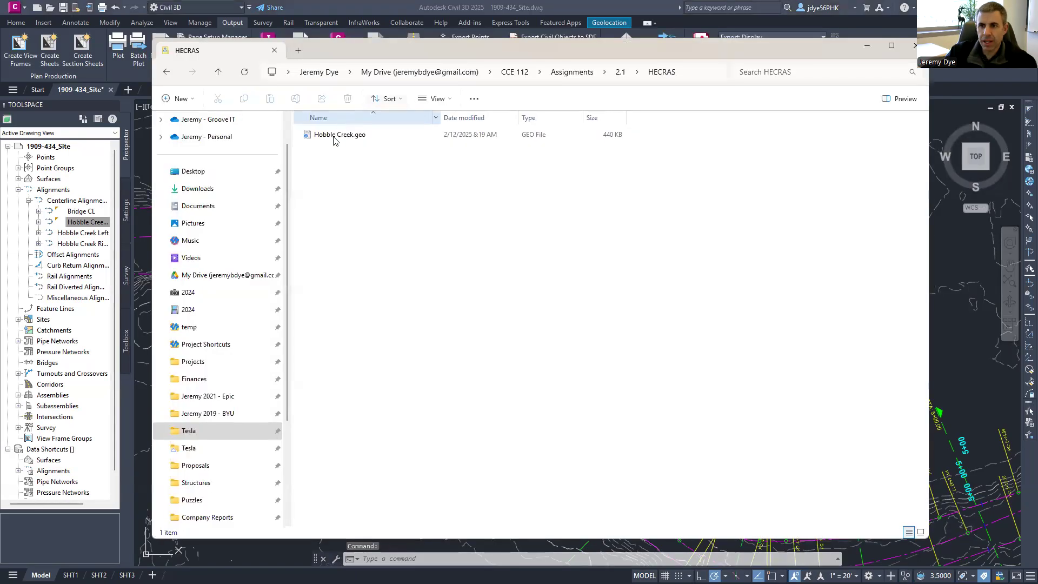
- Open Hobble Creek.geo in Notepad from its context menu
{"action": "left_click", "coordinate": [332, 135]}
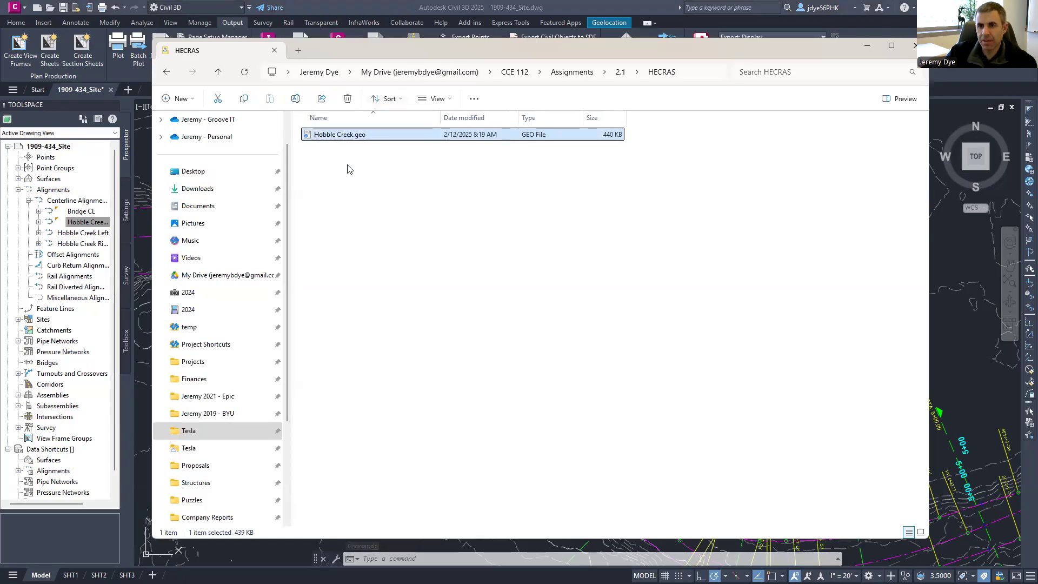
{"action": "right_click", "coordinate": [334, 135]}
{"action": "mouse_move", "coordinate": [381, 191]}
{"action": "left_click", "coordinate": [535, 193]}
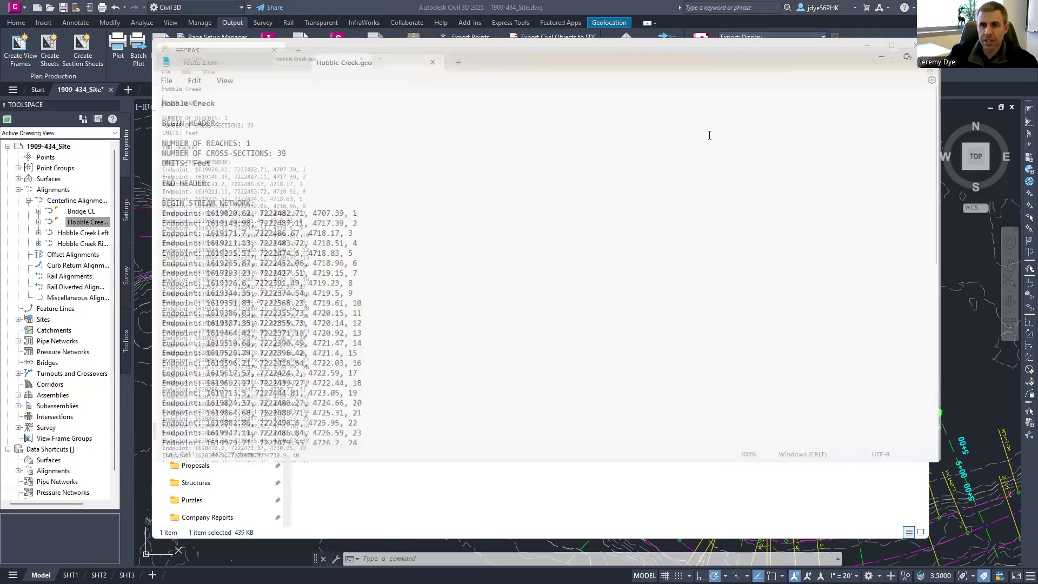
- Review the header, STREAM NETWORK section and cross-section listings, then close the file
{"action": "scroll", "coordinate": [241, 243], "scroll_direction": "down", "scroll_amount": 3}
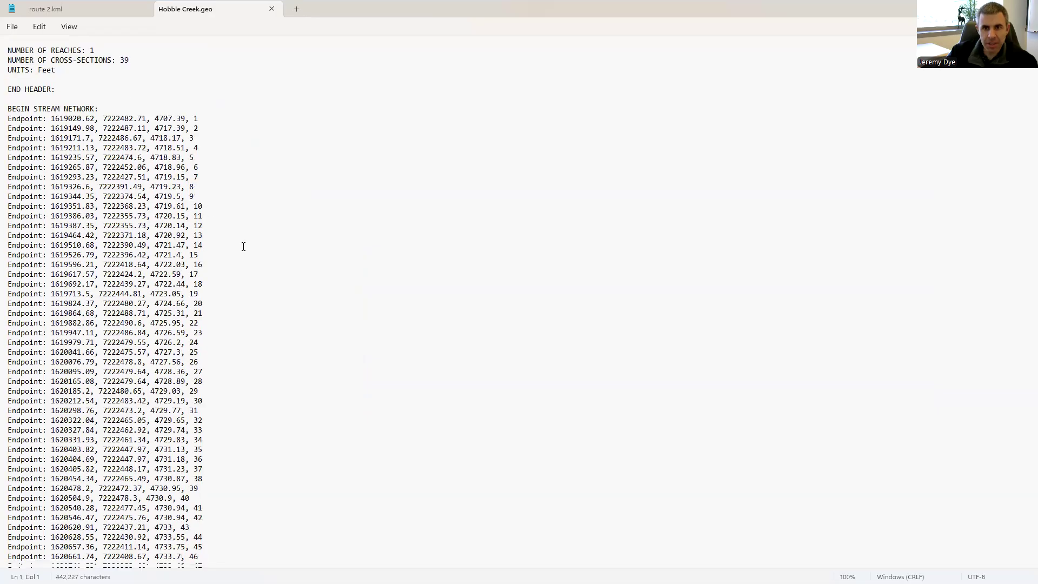
{"action": "scroll", "coordinate": [862, 76], "scroll_direction": "up", "scroll_amount": 3}
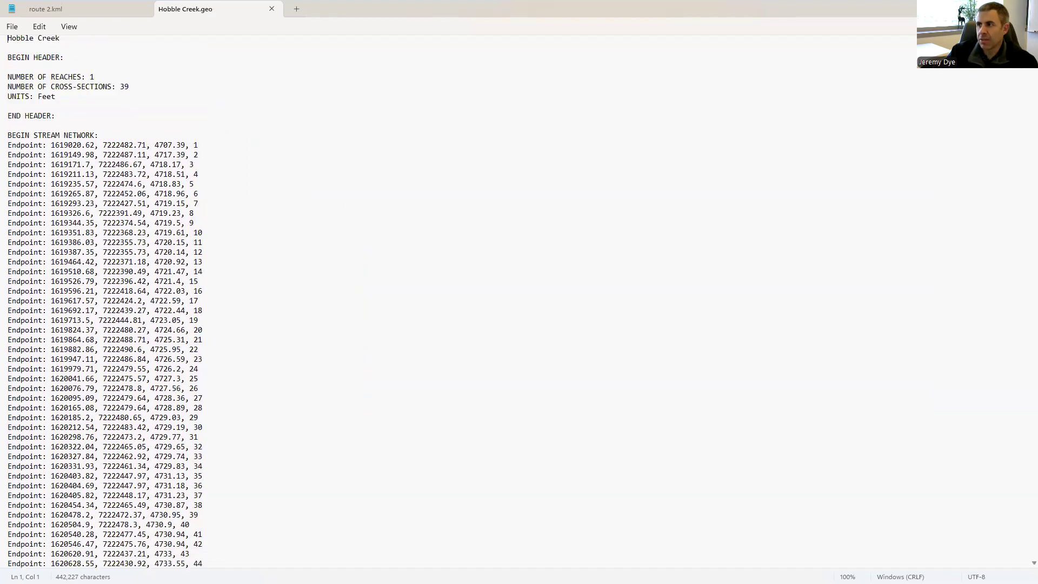
{"action": "left_click_drag", "start_coordinate": [30, 147], "coordinate": [105, 148]}
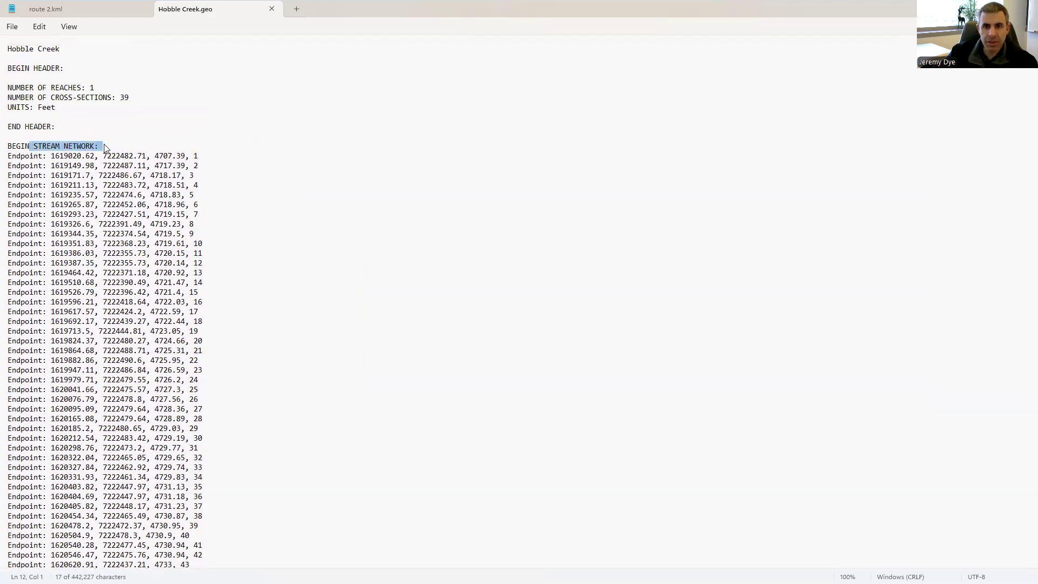
{"action": "scroll", "coordinate": [298, 270], "scroll_direction": "down", "scroll_amount": 5}
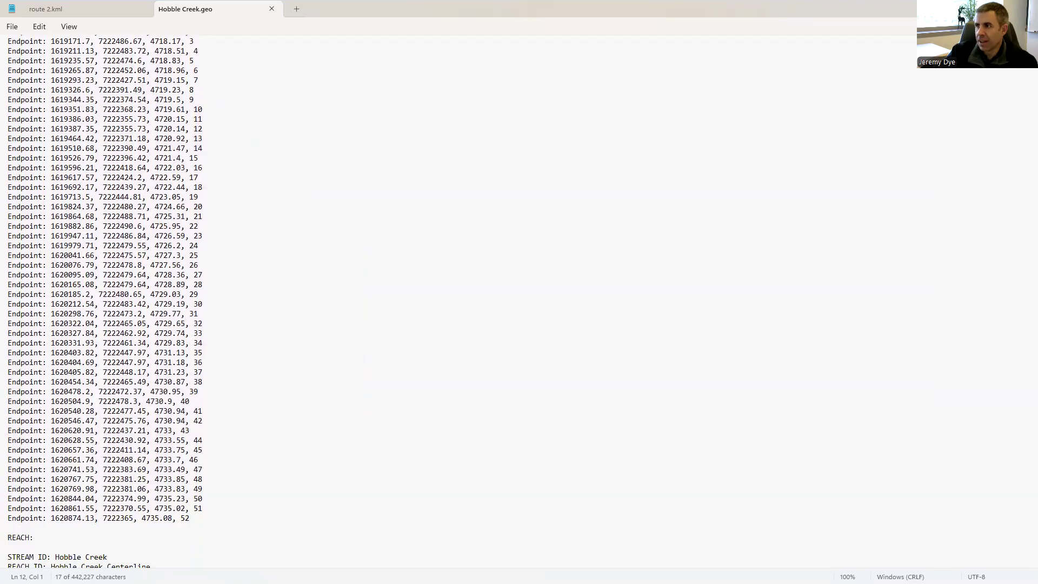
{"action": "scroll", "coordinate": [299, 270], "scroll_direction": "down", "scroll_amount": 20}
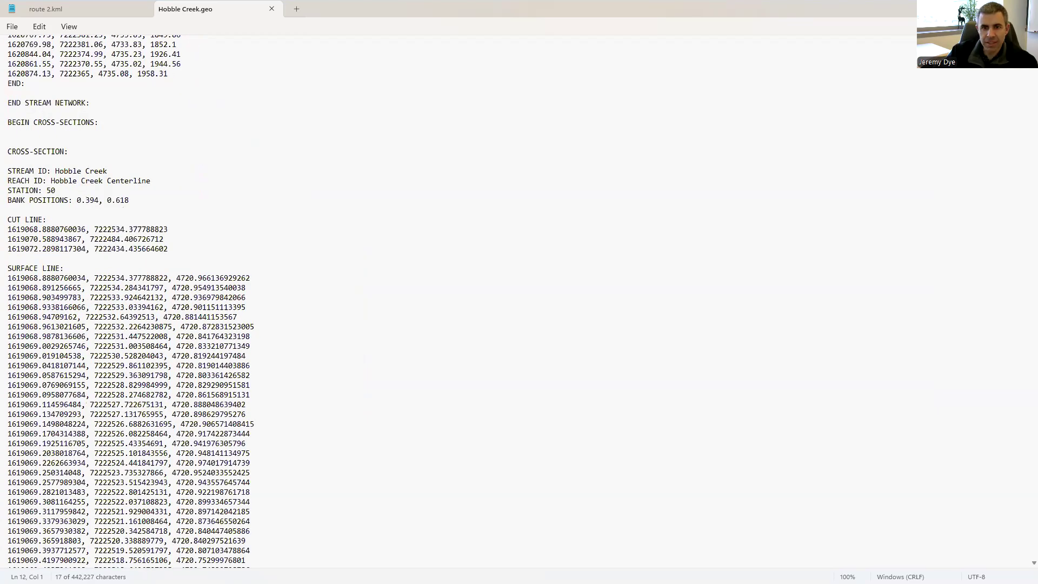
{"action": "left_click_drag", "start_coordinate": [1033, 47], "coordinate": [1000, 562]}
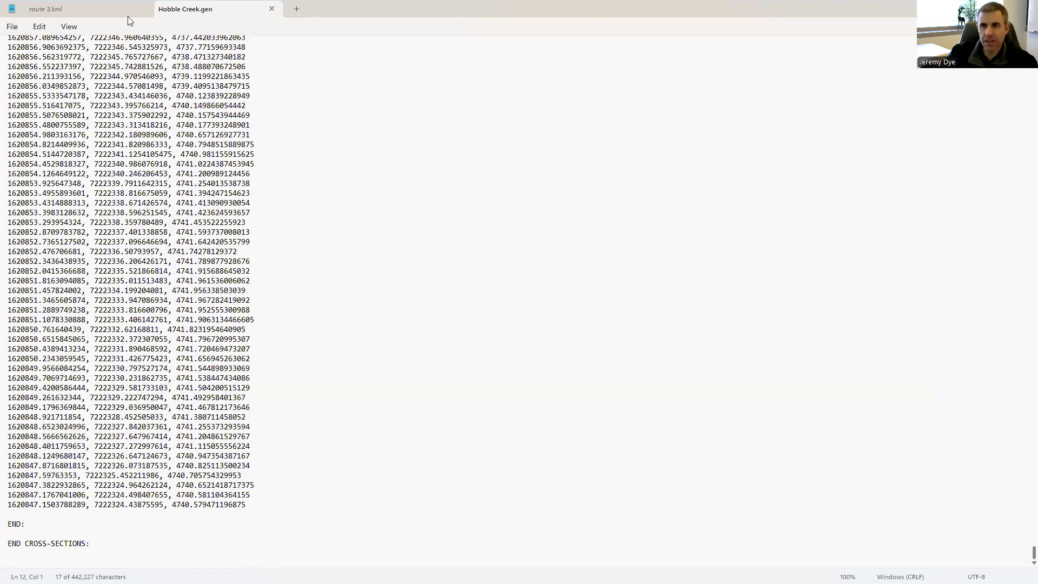
{"action": "left_click", "coordinate": [272, 8]}
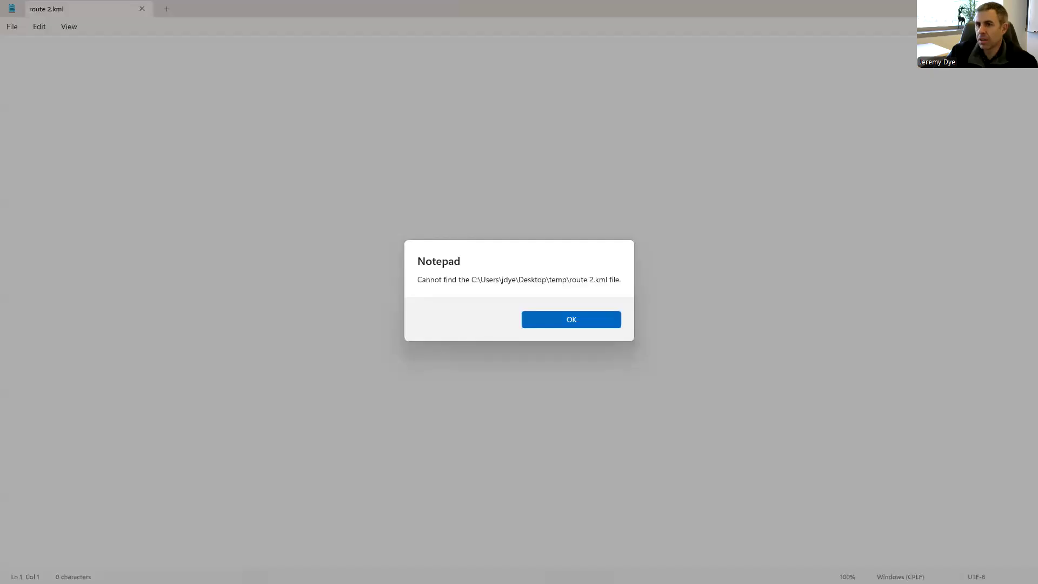
- Dismiss the Notepad missing-file warning, close Notepad, and launch HEC-RAS from Hobble Creek.geo
{"action": "left_click", "coordinate": [590, 320]}
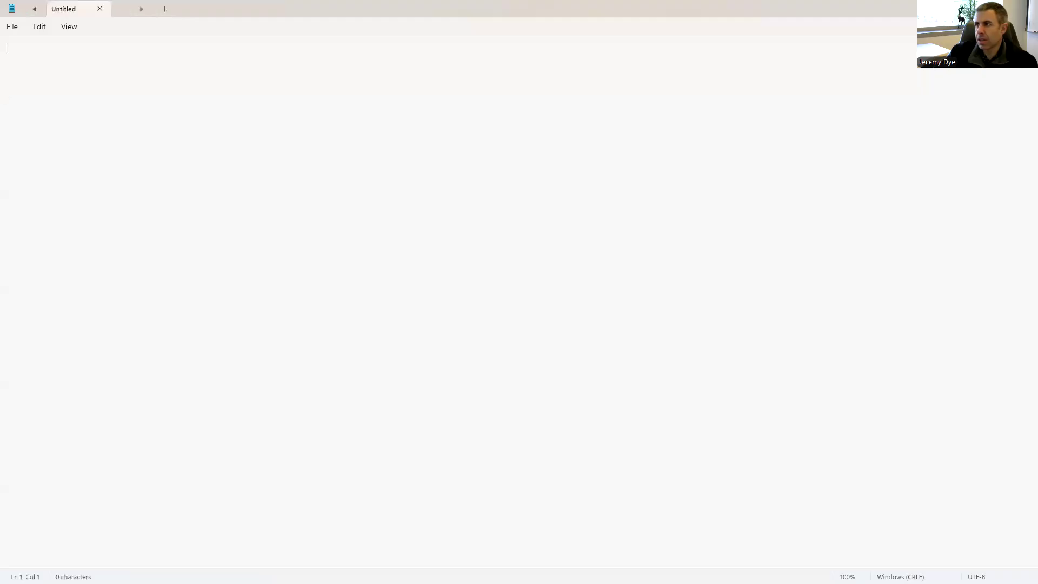
{"action": "left_click", "coordinate": [976, 8]}
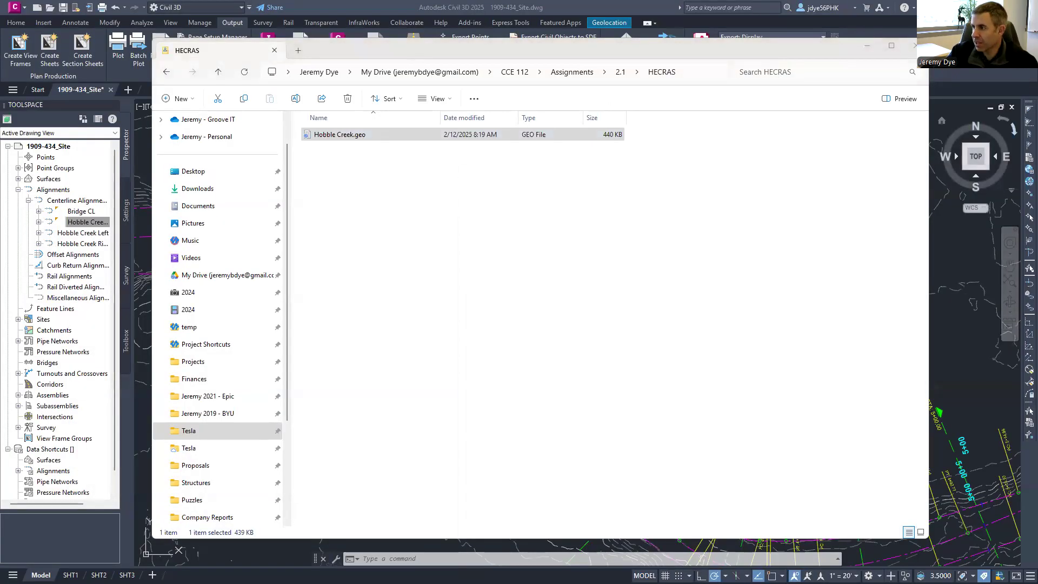
{"action": "left_click", "coordinate": [483, 134]}
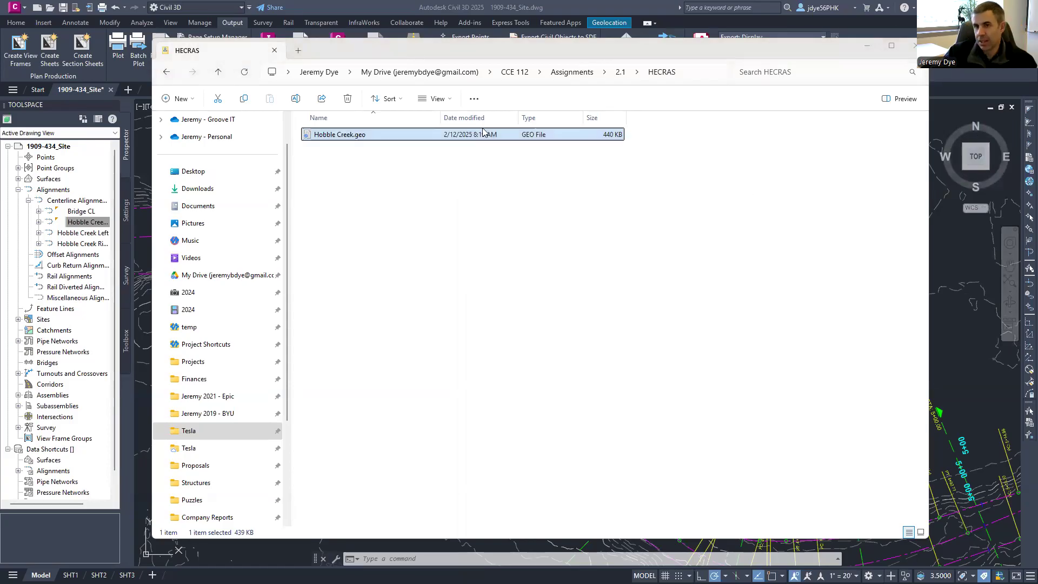
{"action": "double_click", "coordinate": [483, 129]}
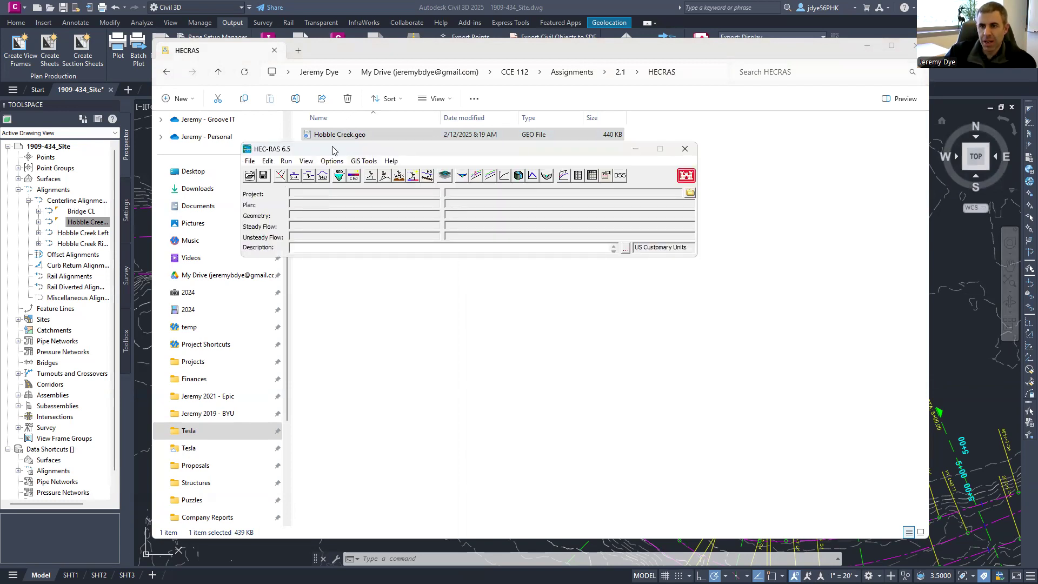
- In Geometric Data, start a GIS Format geometry import
{"action": "left_click", "coordinate": [280, 177]}
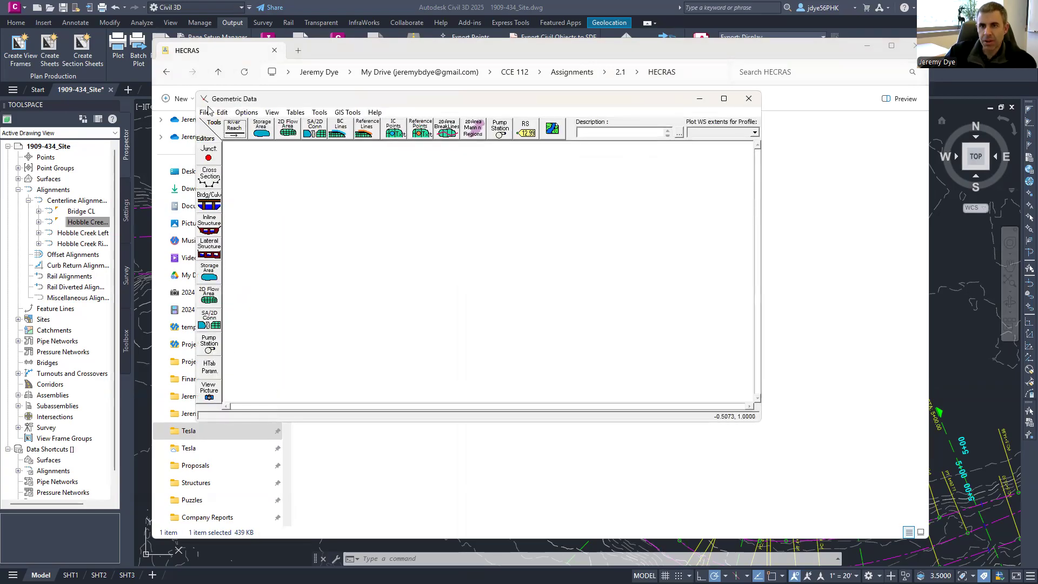
{"action": "left_click", "coordinate": [206, 112]}
{"action": "mouse_move", "coordinate": [251, 233]}
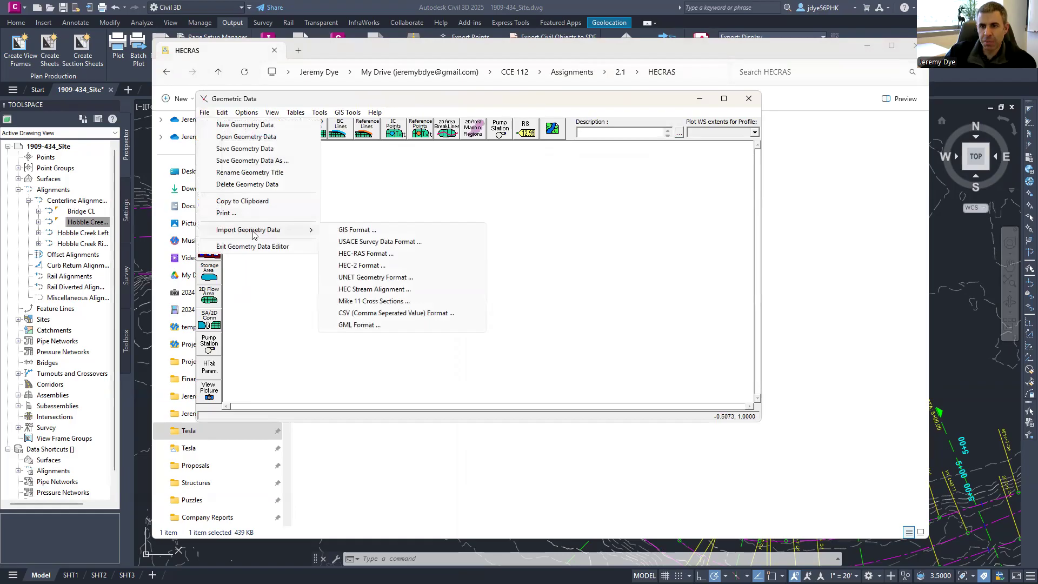
{"action": "left_click", "coordinate": [357, 231]}
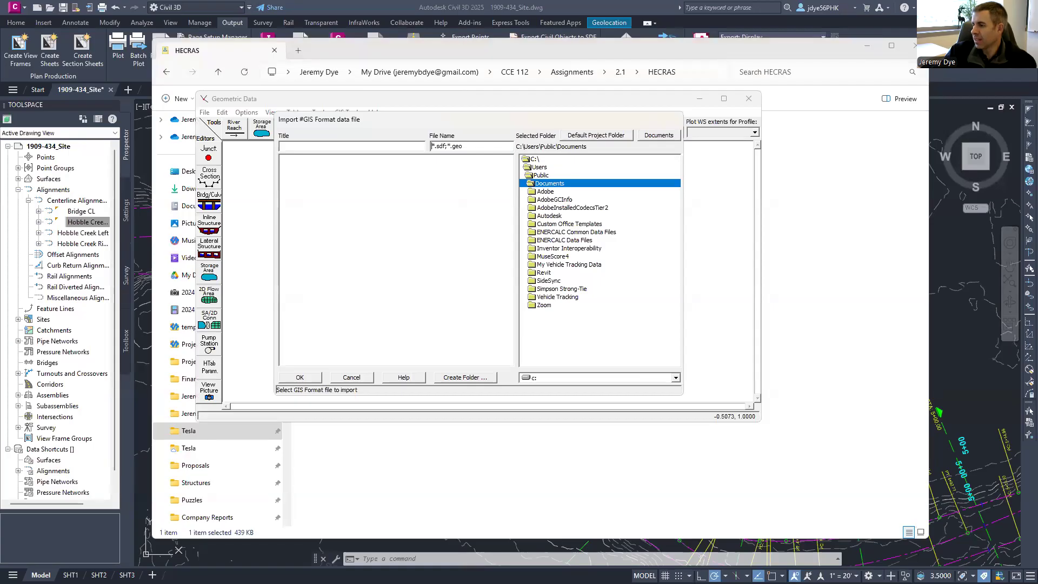
- Browse to the C:\ drive and choose Hobble Creek as the import file
{"action": "left_click", "coordinate": [502, 53]}
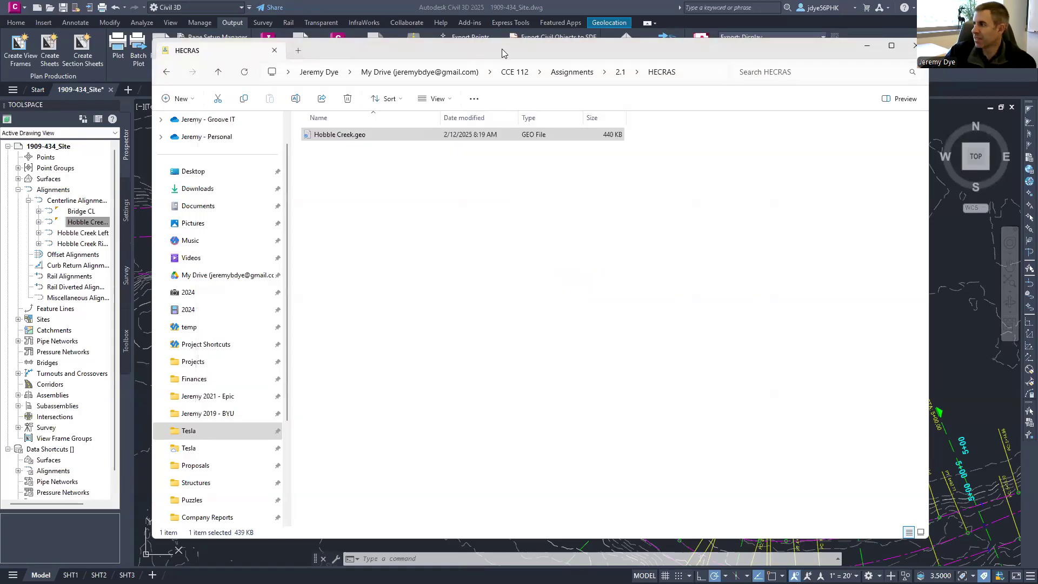
{"action": "left_click_drag", "start_coordinate": [501, 53], "coordinate": [0, 53]}
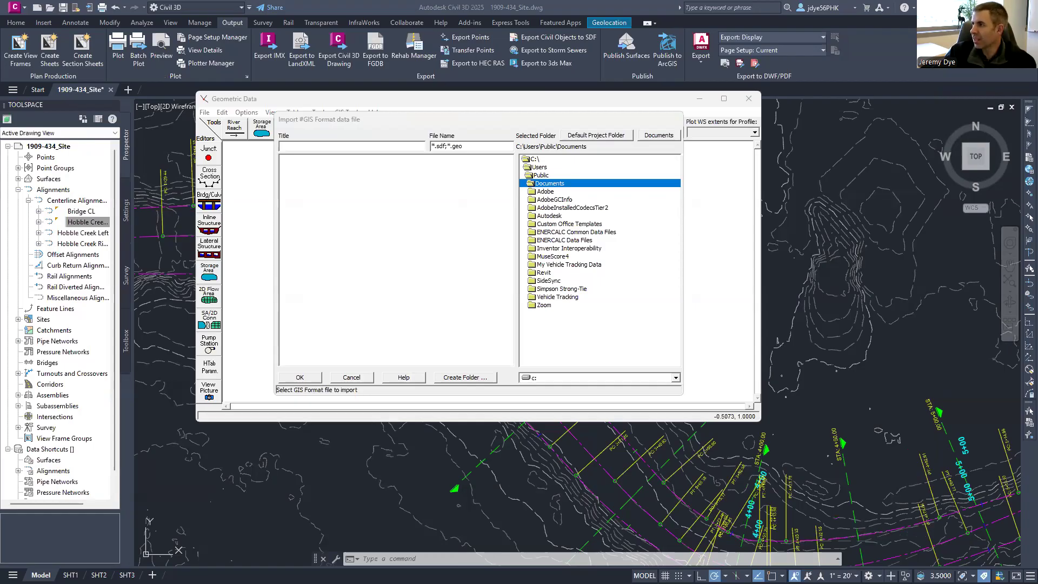
{"action": "double_click", "coordinate": [531, 169]}
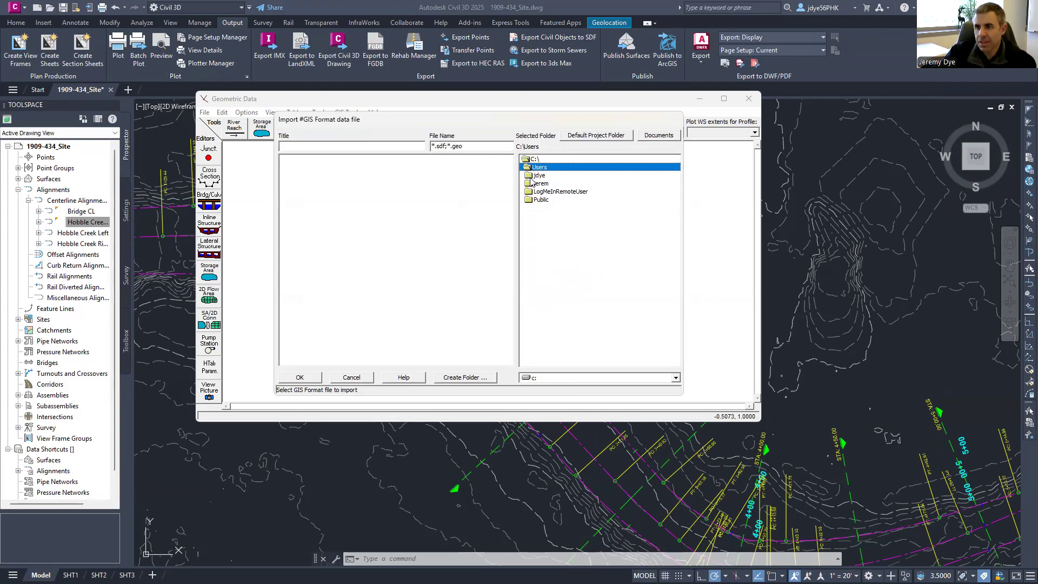
{"action": "left_click", "coordinate": [532, 175]}
{"action": "double_click", "coordinate": [531, 176]}
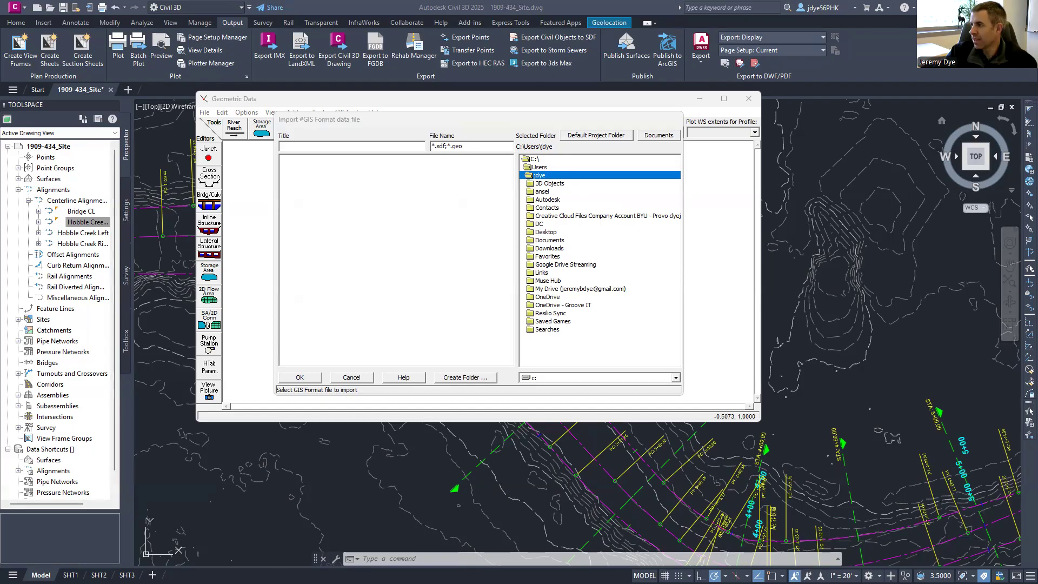
{"action": "double_click", "coordinate": [532, 159]}
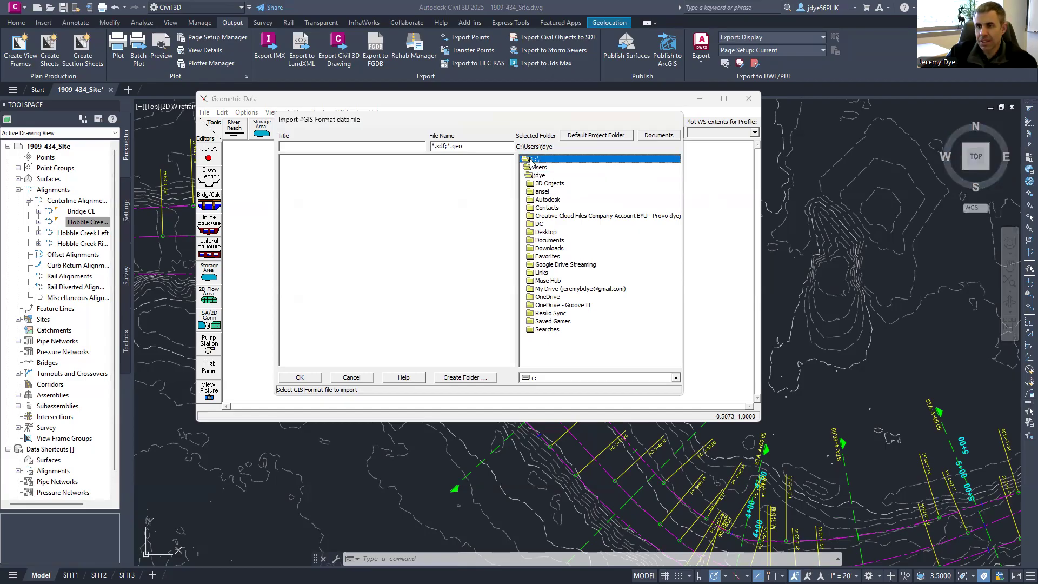
{"action": "left_click", "coordinate": [373, 159]}
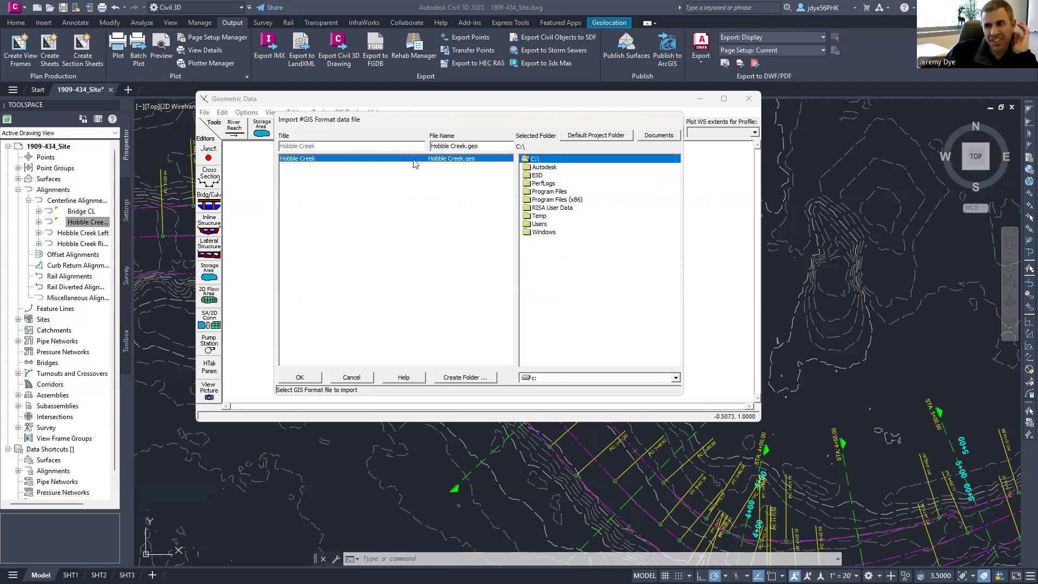
{"action": "left_click", "coordinate": [299, 377]}
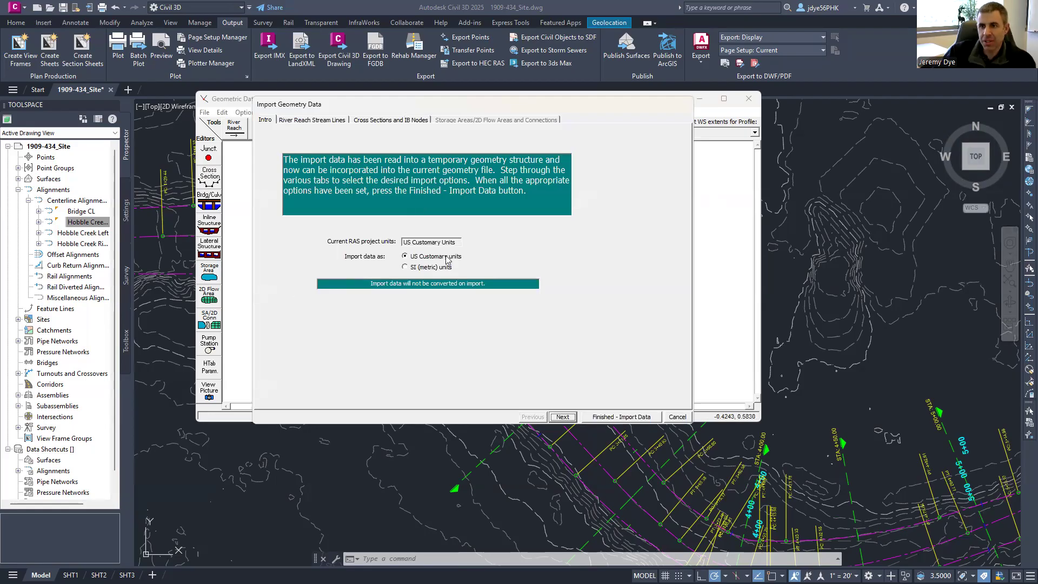
- Finish the import, zoom in on cross section 100, and open its ground profile data
{"action": "left_click", "coordinate": [598, 419]}
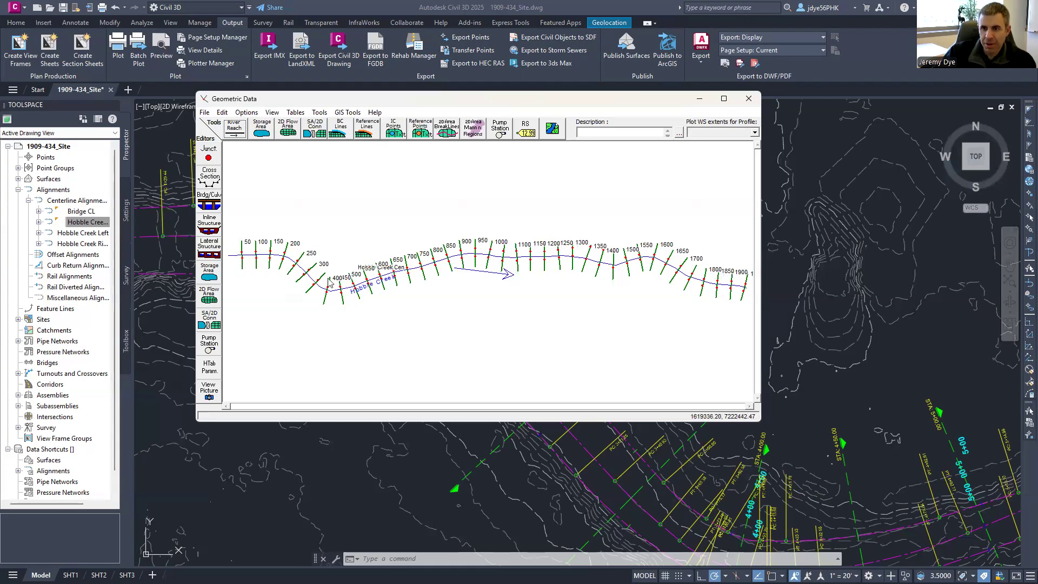
{"action": "left_click", "coordinate": [255, 245]}
{"action": "left_click", "coordinate": [244, 304]}
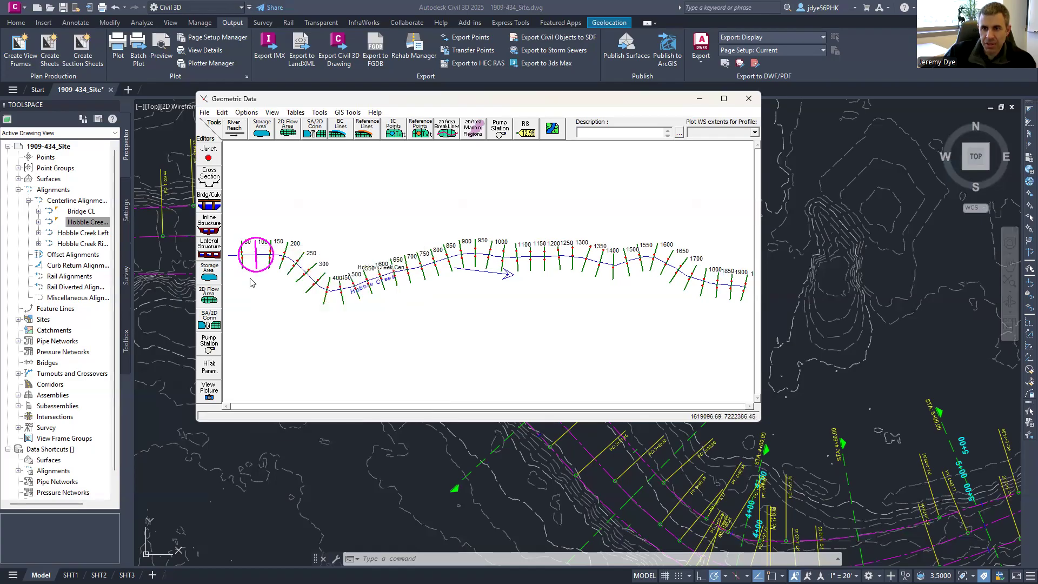
{"action": "scroll", "coordinate": [251, 260], "scroll_direction": "up", "scroll_amount": 1}
{"action": "scroll", "coordinate": [250, 263], "scroll_direction": "up", "scroll_amount": 2}
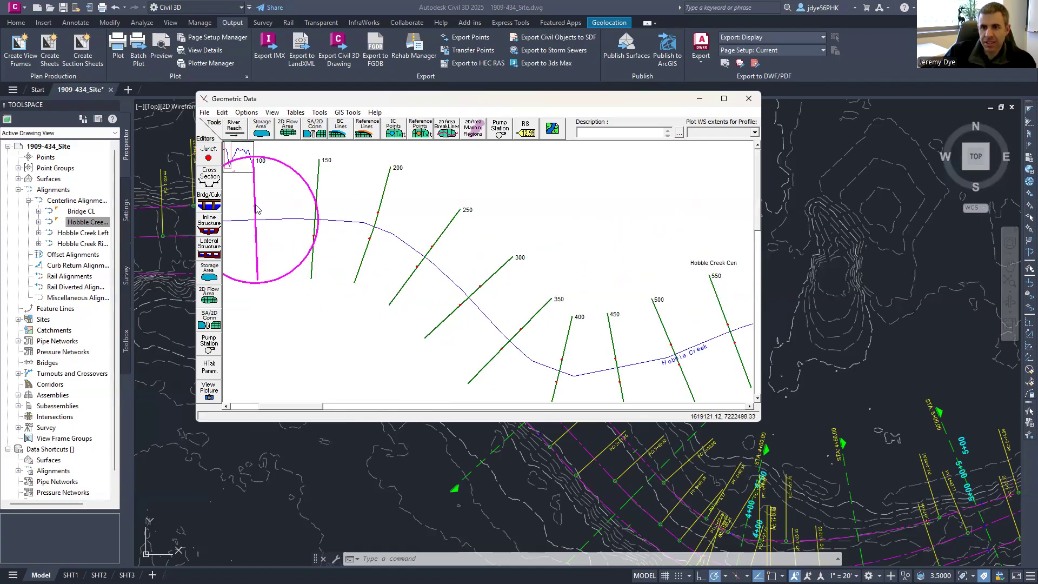
{"action": "left_click", "coordinate": [221, 183]}
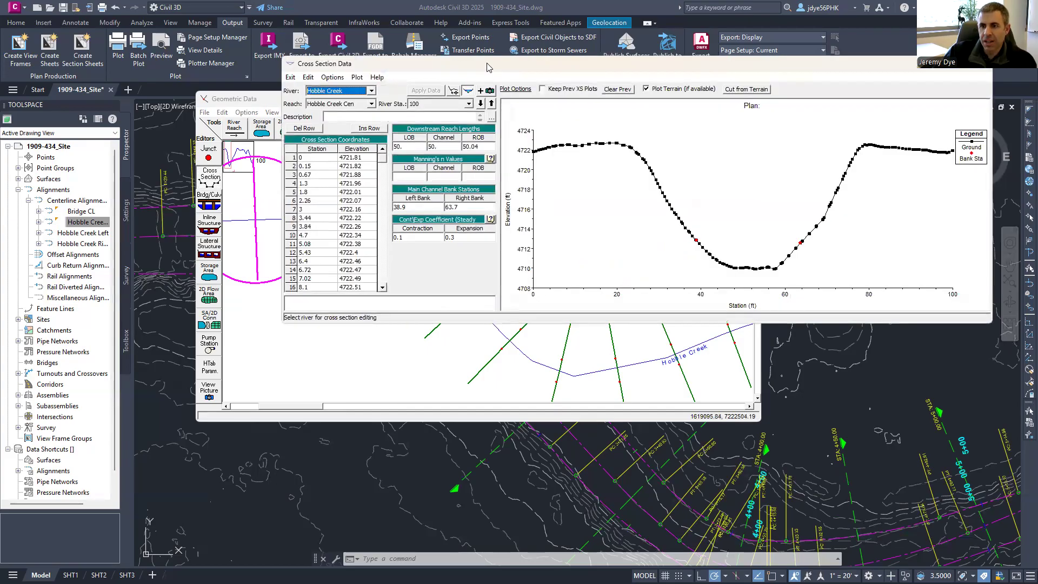
{"action": "left_click_drag", "start_coordinate": [486, 67], "coordinate": [360, 253]}
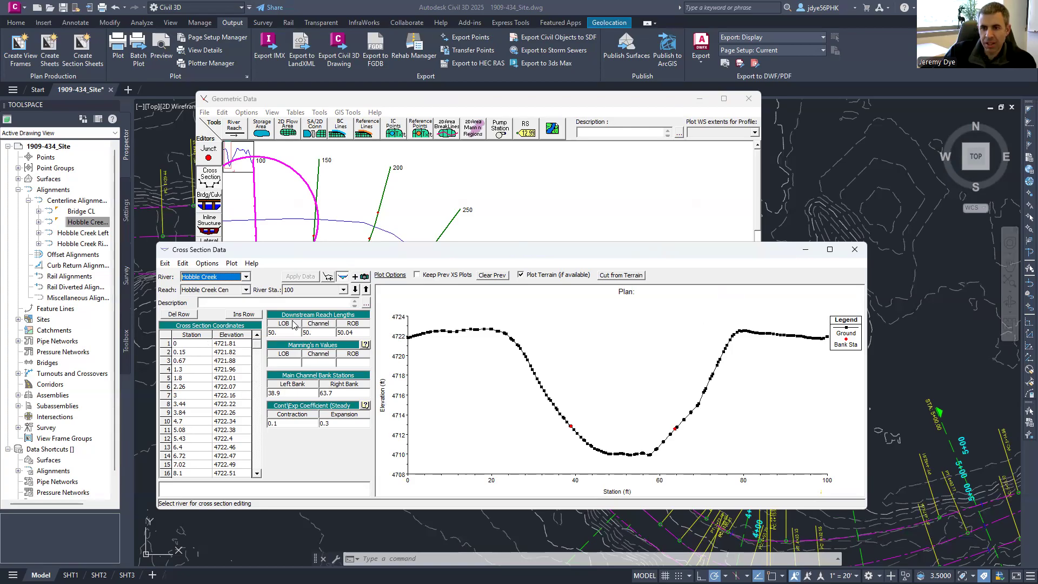
{"action": "left_click", "coordinate": [297, 361]}
{"action": "key", "text": "Tab"}
{"action": "key", "text": "Tab"}
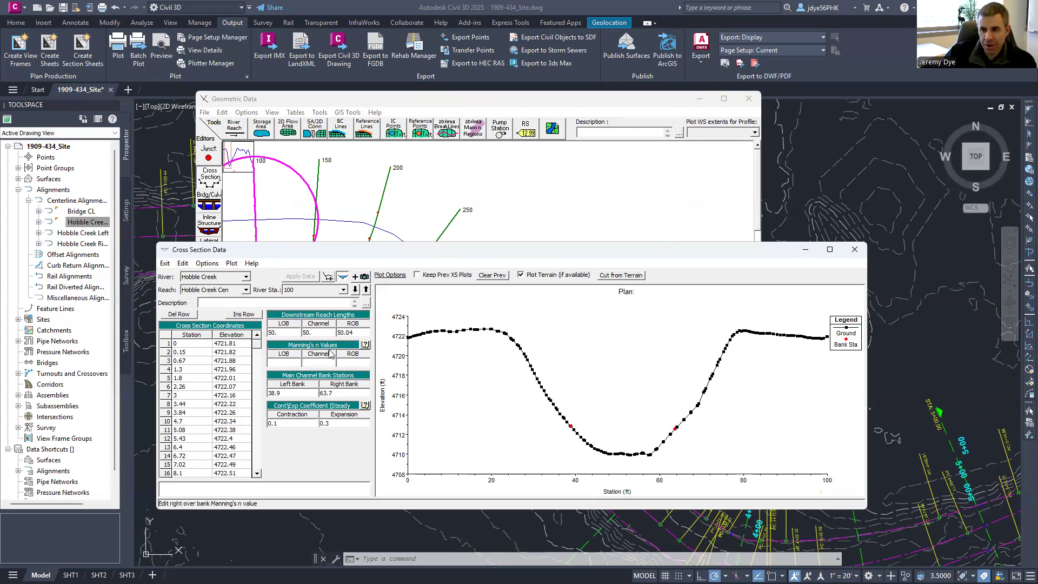
{"action": "left_click", "coordinate": [355, 289]}
{"action": "left_click", "coordinate": [355, 289]}
{"action": "left_click", "coordinate": [355, 289]}
{"action": "left_click", "coordinate": [366, 289]}
{"action": "left_click", "coordinate": [365, 290]}
{"action": "left_click", "coordinate": [365, 289]}
{"action": "left_click", "coordinate": [365, 289]}
{"action": "left_click", "coordinate": [365, 290]}
{"action": "left_click", "coordinate": [365, 290]}
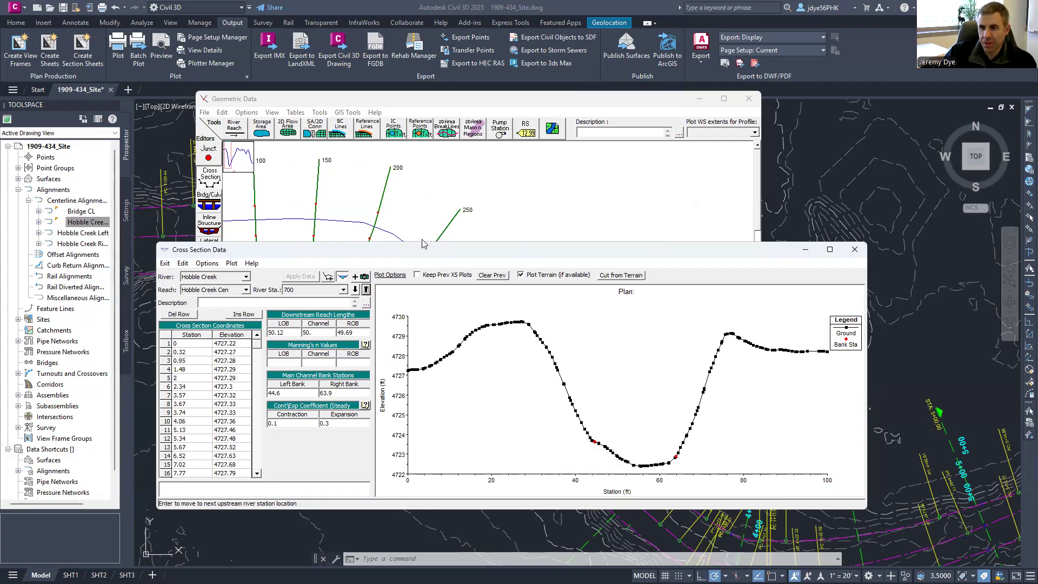
{"action": "left_click", "coordinate": [856, 253]}
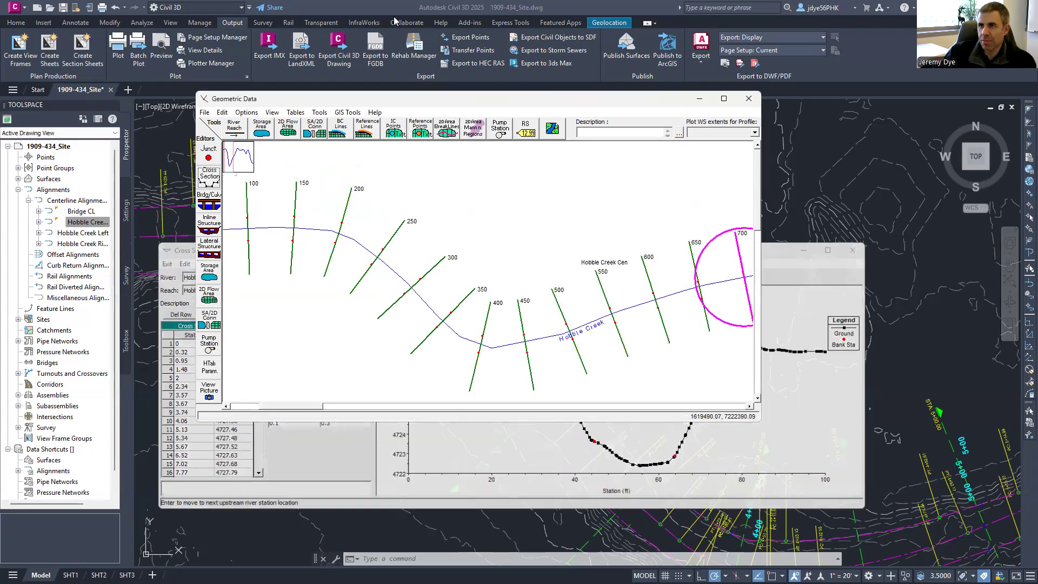